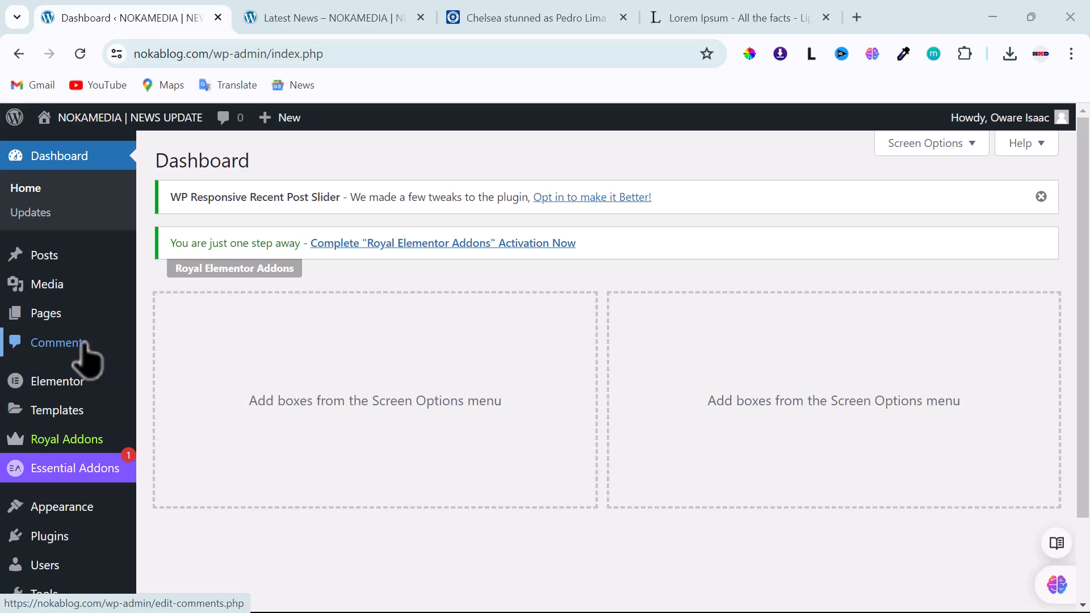
Open the General News page from the site's page list for editing with Elementor.
{"action": "left_click", "coordinate": [41, 316]}
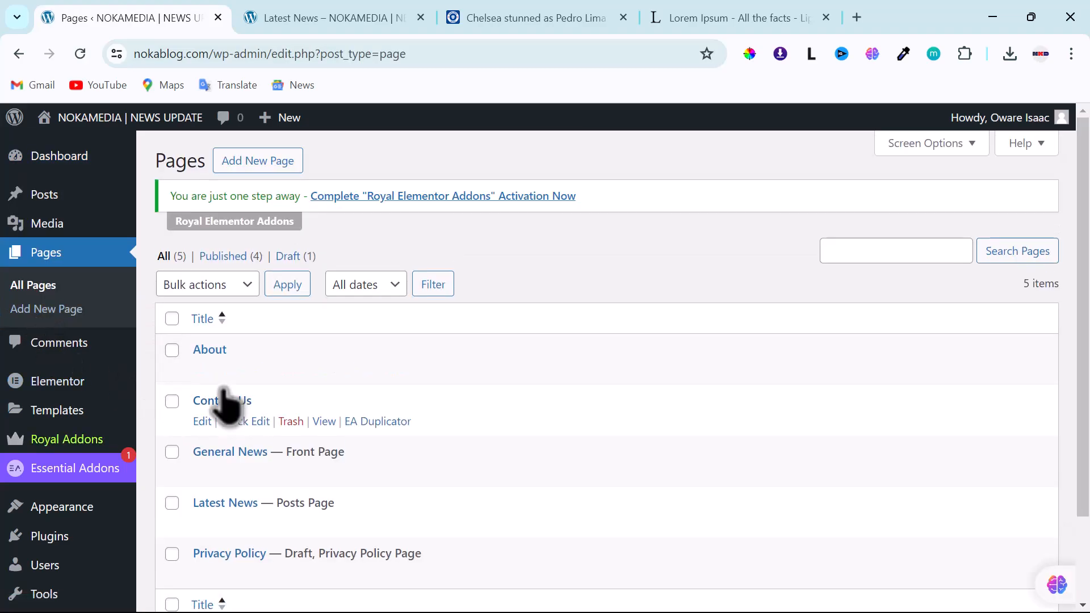
{"action": "scroll", "coordinate": [199, 375], "scroll_direction": "down", "scroll_amount": 2}
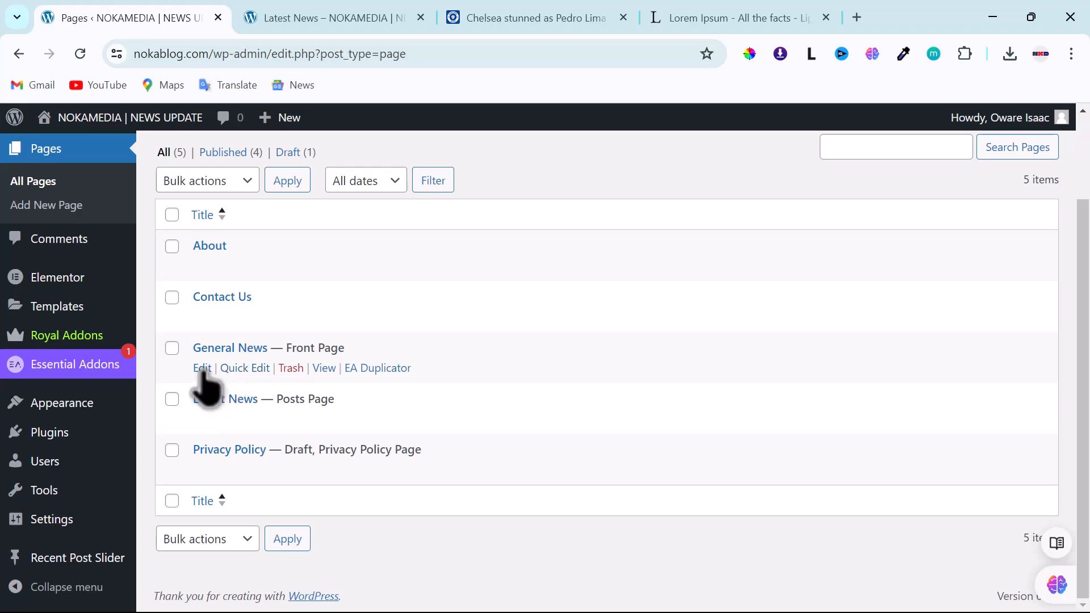
{"action": "left_click", "coordinate": [202, 369]}
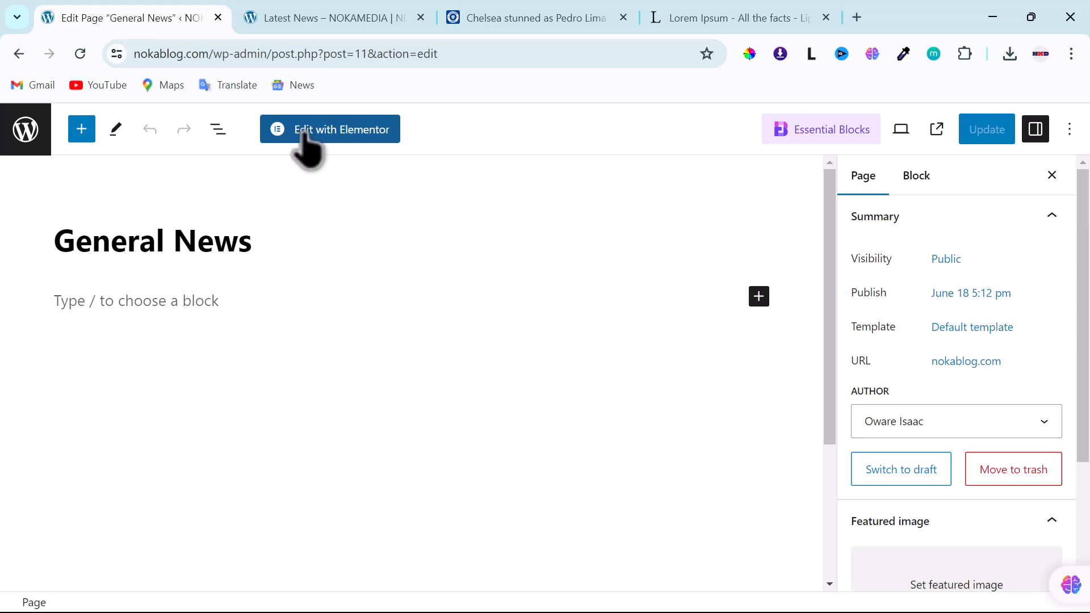
{"action": "left_click", "coordinate": [348, 136]}
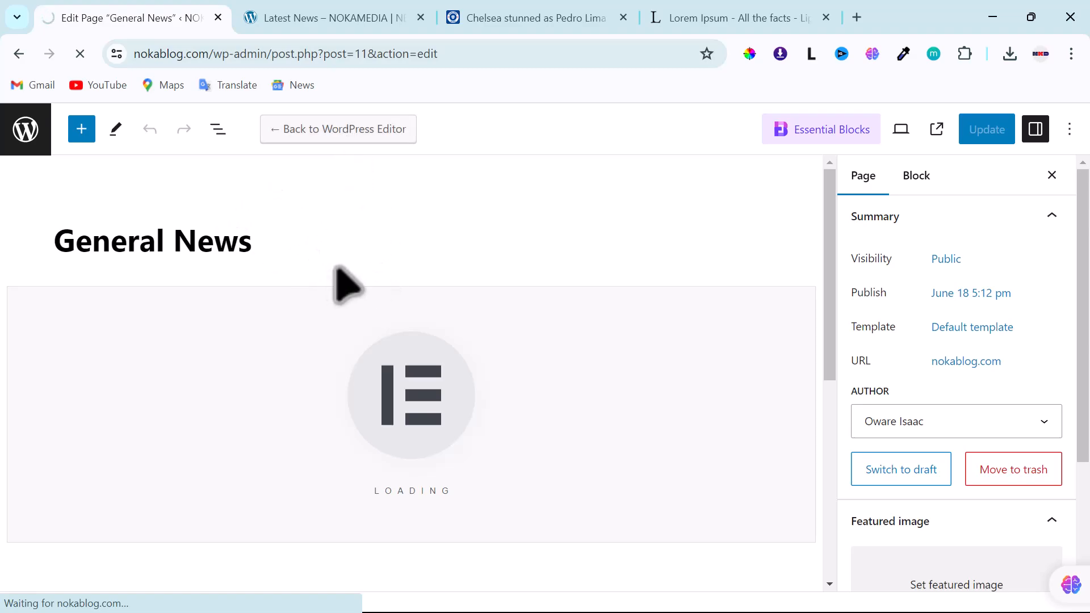
{"action": "scroll", "coordinate": [332, 268], "scroll_direction": "down", "scroll_amount": 2}
{"action": "scroll", "coordinate": [335, 267], "scroll_direction": "up", "scroll_amount": 1}
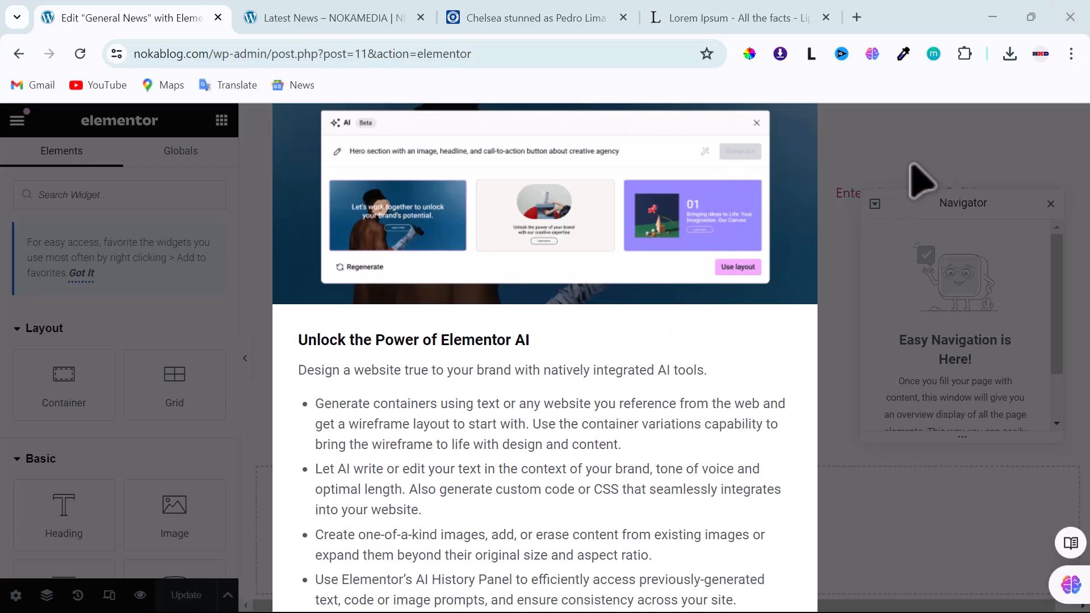
Zoom the browser out to 67% and dismiss the Elementor AI notification.
{"action": "left_click", "coordinate": [1071, 54]}
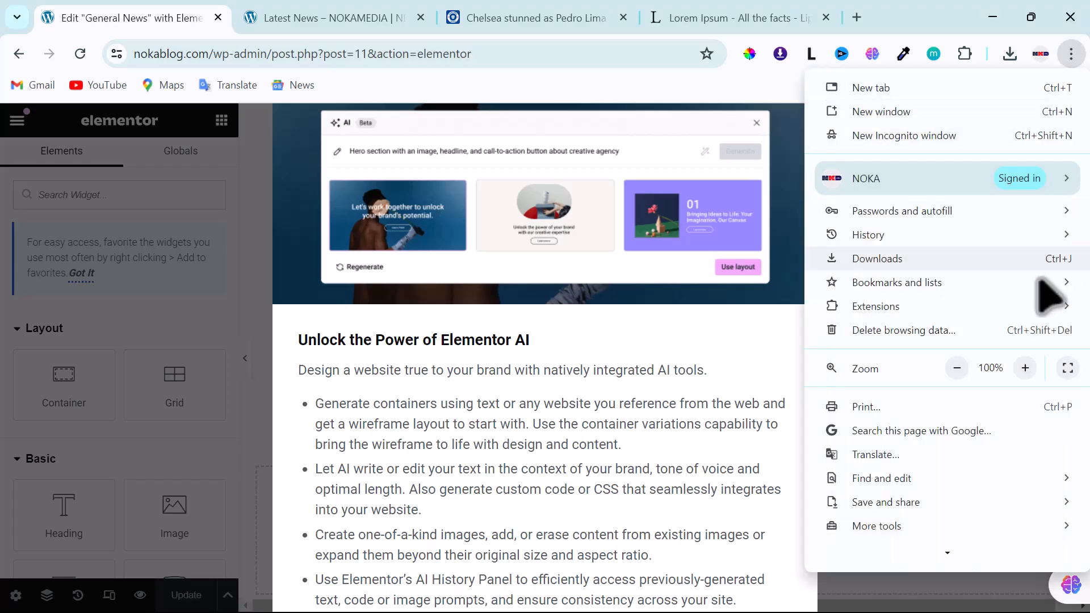
{"action": "left_click", "coordinate": [957, 368]}
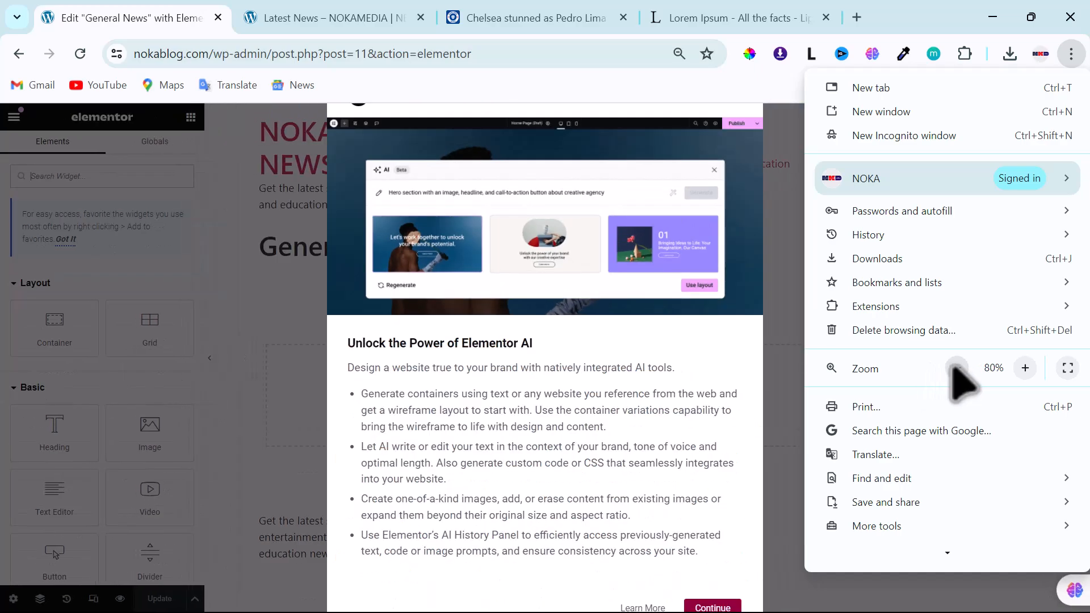
{"action": "left_click", "coordinate": [957, 368]}
{"action": "left_click", "coordinate": [957, 369]}
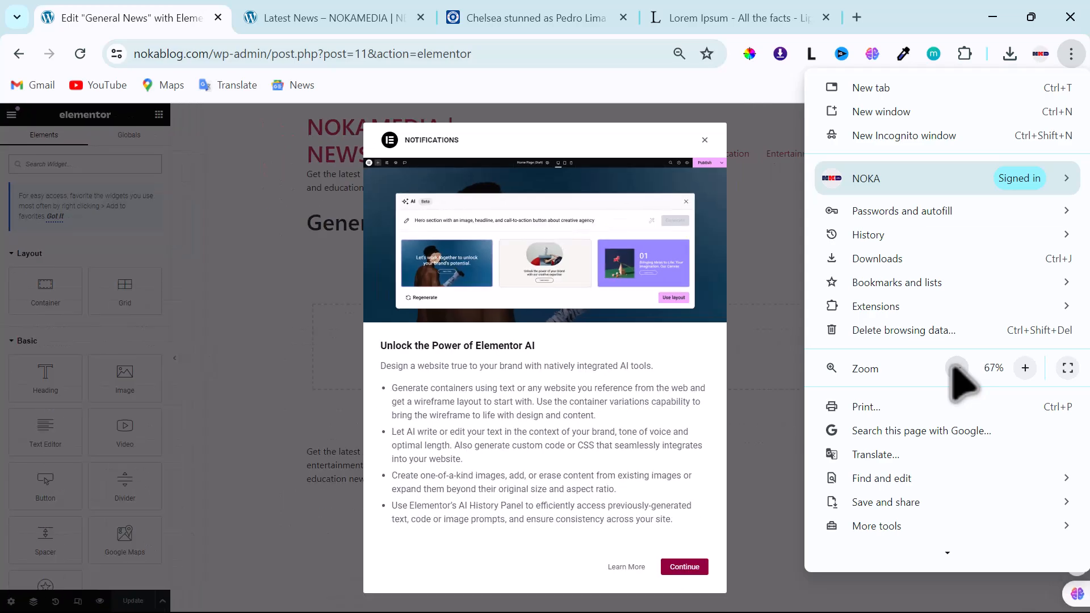
{"action": "left_click", "coordinate": [705, 142]}
{"action": "left_click", "coordinate": [704, 141]}
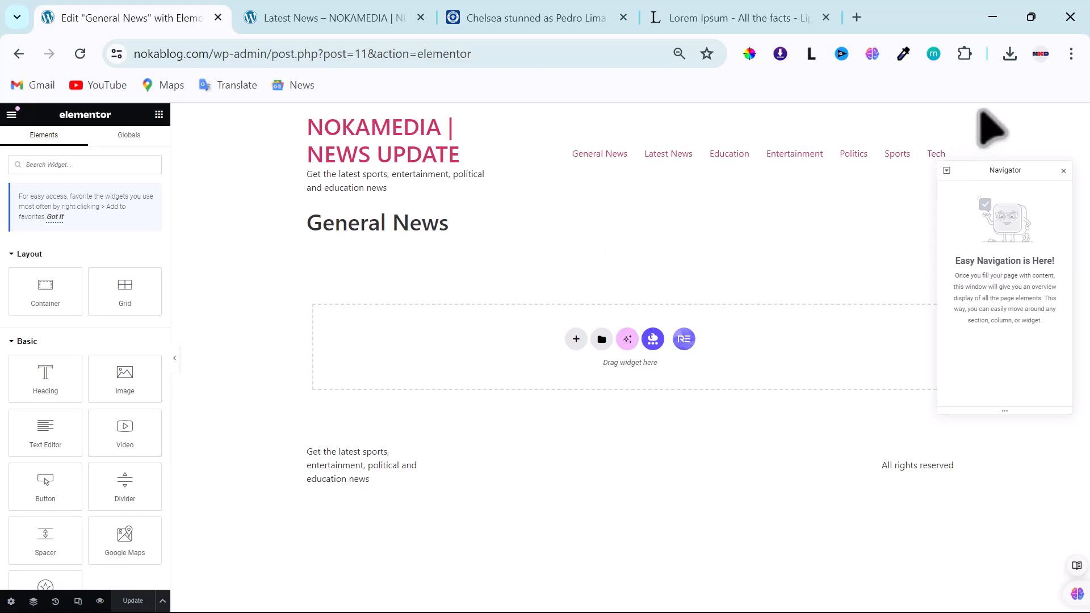
Set the browser zoom back to 100%.
{"action": "left_click", "coordinate": [1073, 54]}
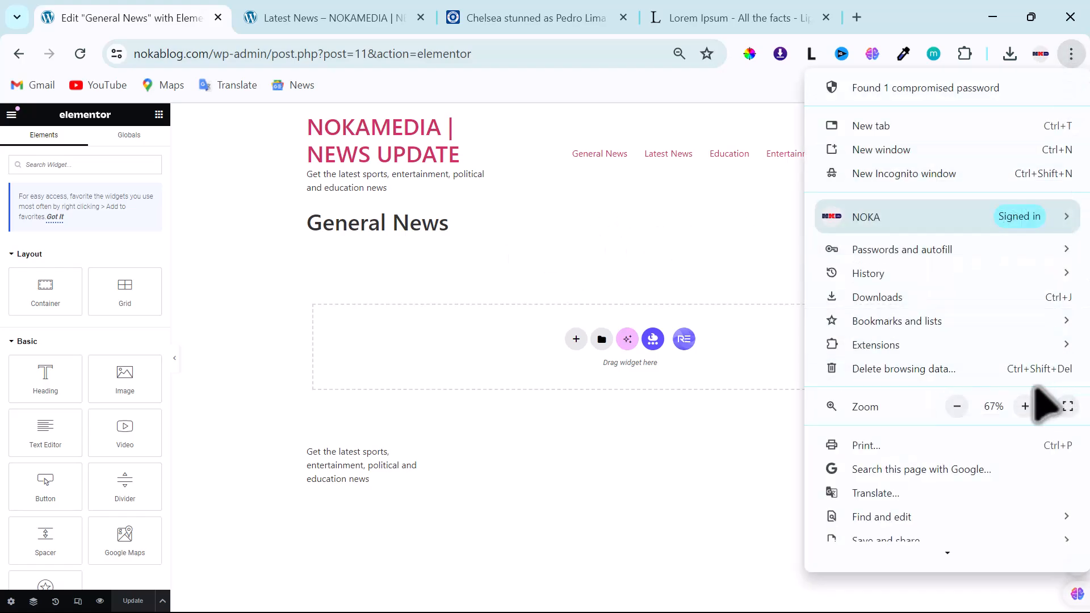
{"action": "left_click", "coordinate": [1025, 407]}
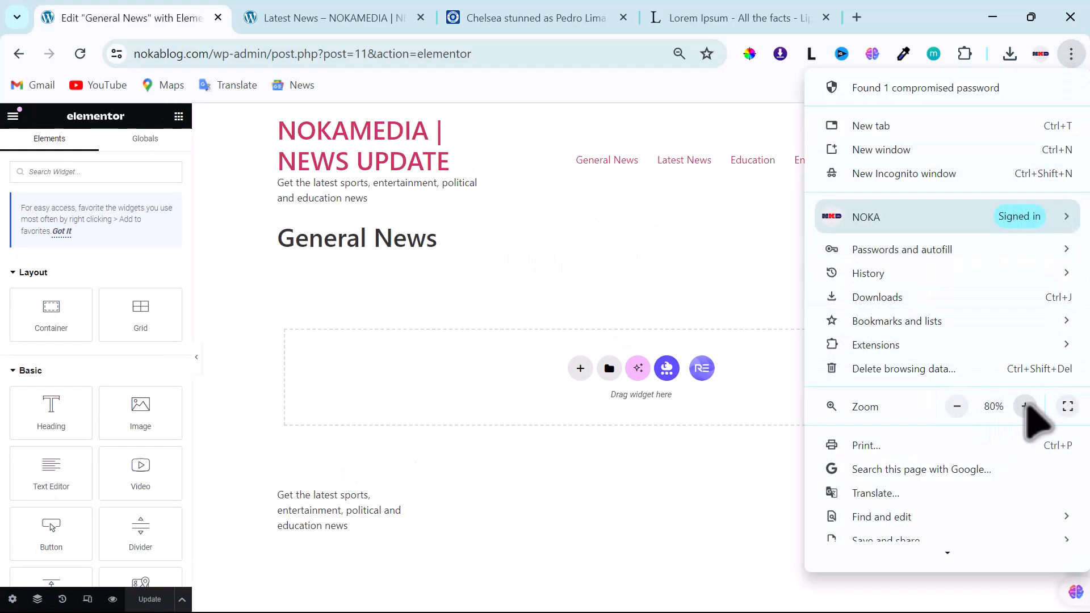
{"action": "left_click", "coordinate": [1026, 407]}
{"action": "left_click", "coordinate": [1025, 407]}
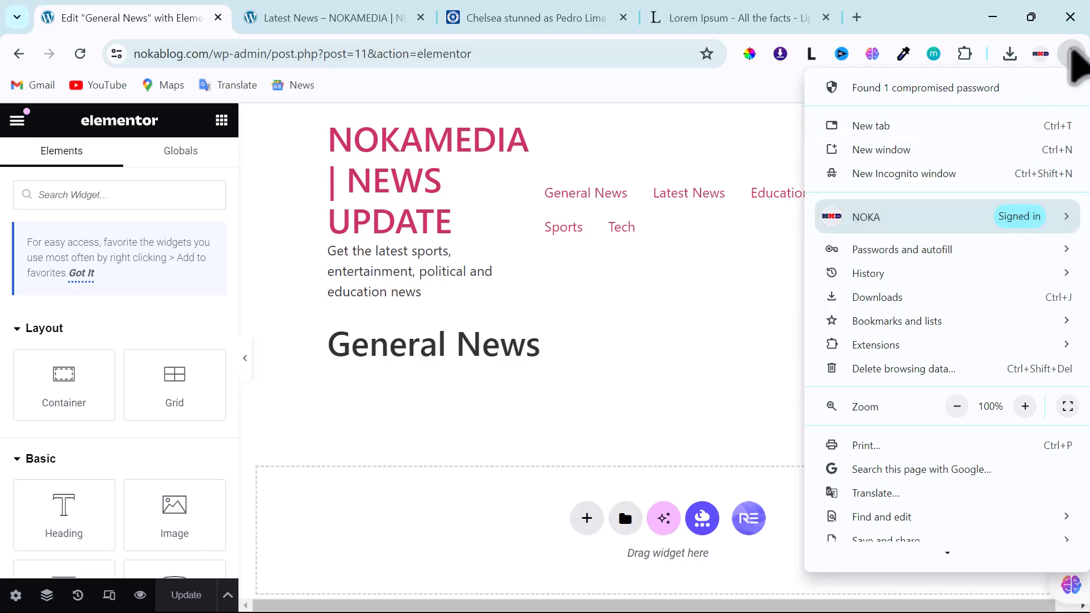
{"action": "left_click", "coordinate": [1071, 54]}
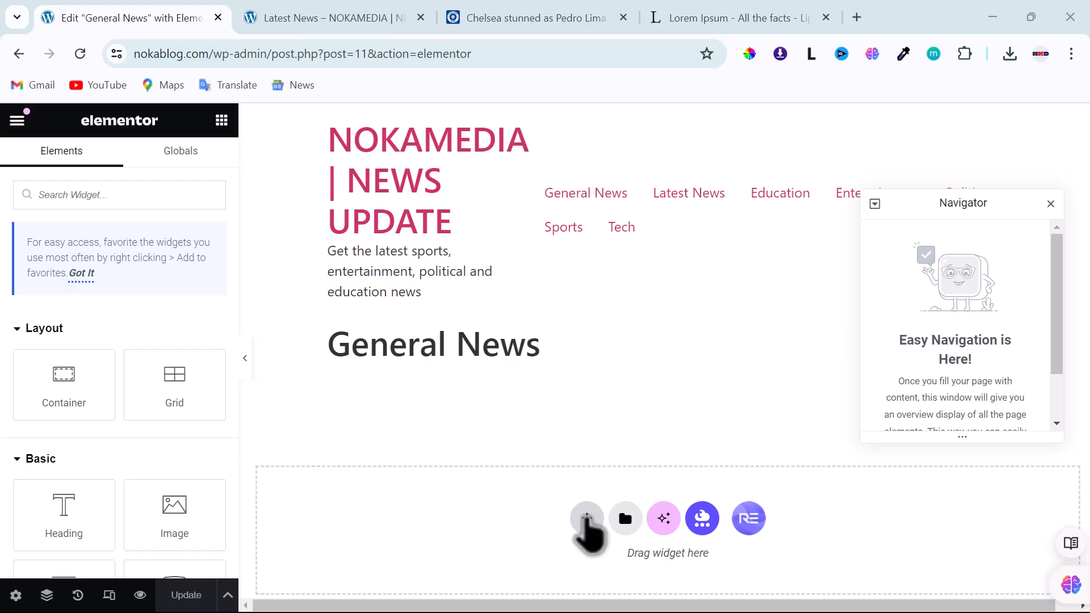
Add a Flexbox container with the single-column downward structure below the General News title.
{"action": "left_click", "coordinate": [587, 518]}
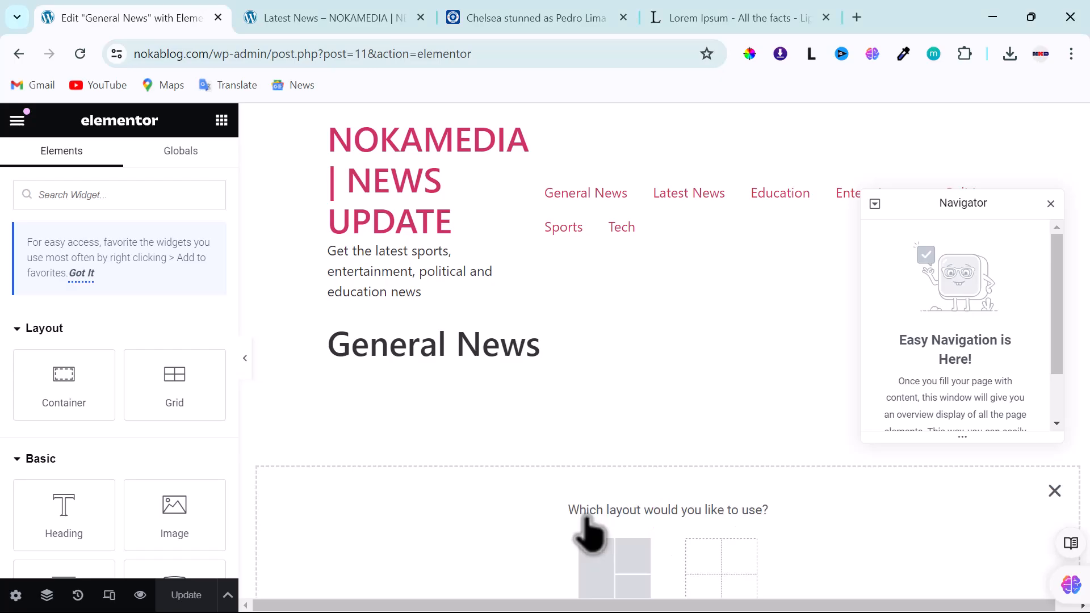
{"action": "left_click", "coordinate": [597, 562]}
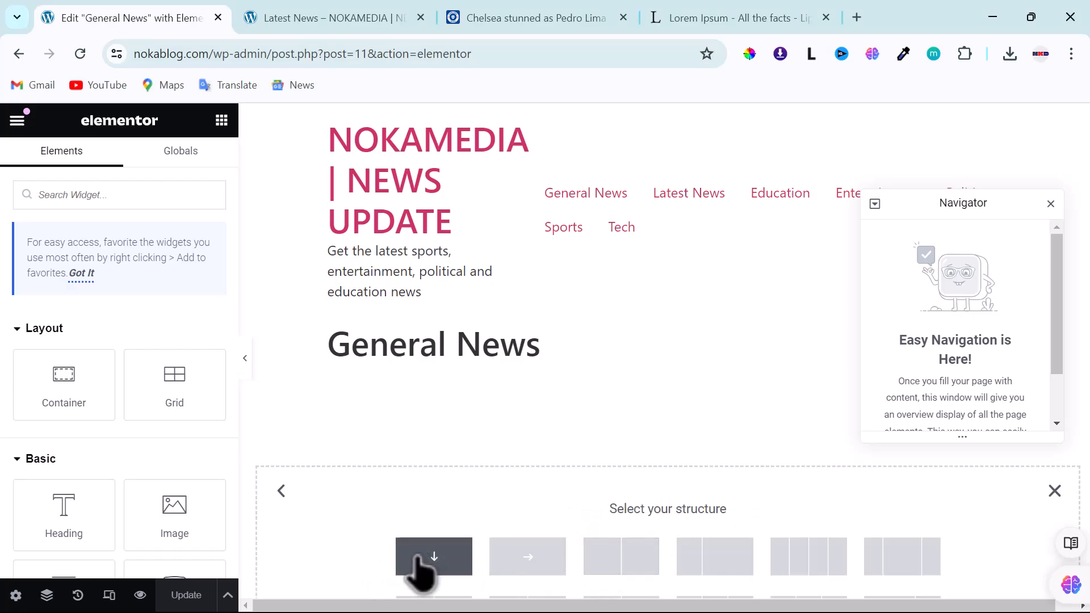
{"action": "scroll", "coordinate": [434, 565], "scroll_direction": "down", "scroll_amount": 3}
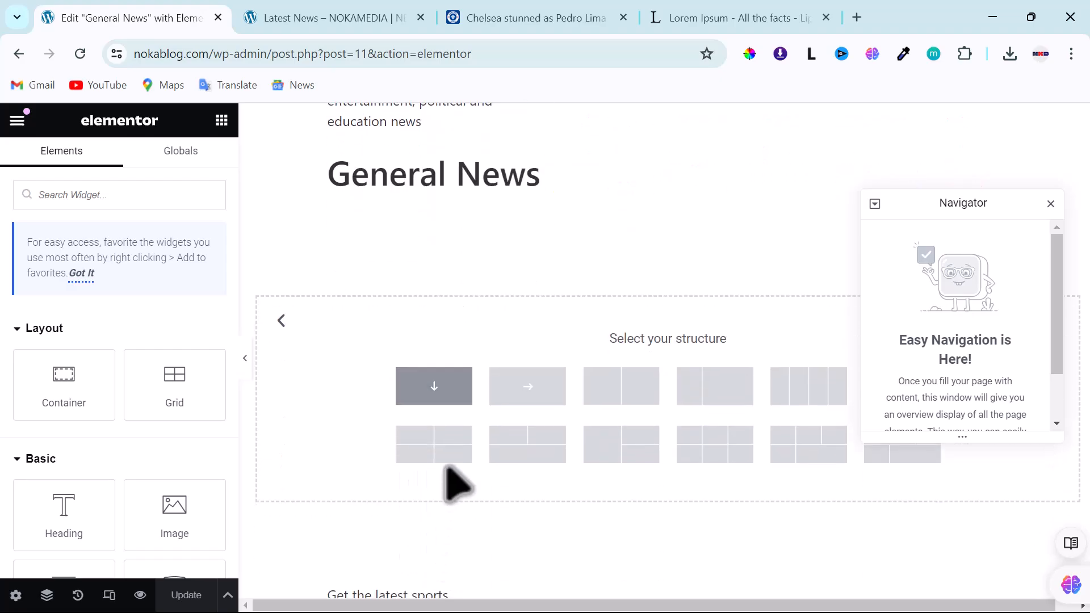
{"action": "left_click", "coordinate": [434, 389]}
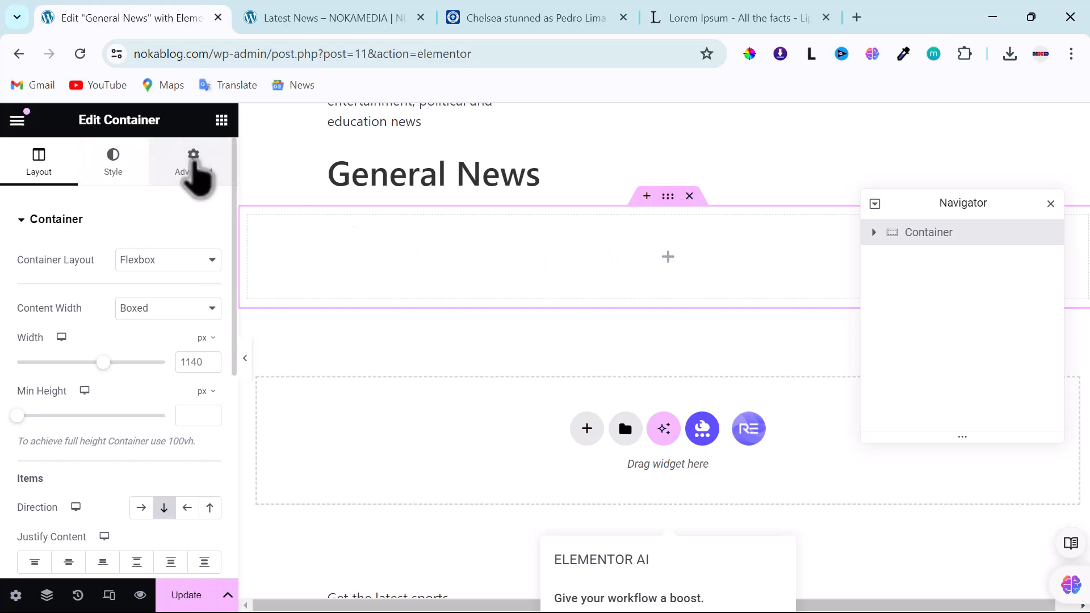
Place an Image widget inside the new container.
{"action": "left_click", "coordinate": [193, 165]}
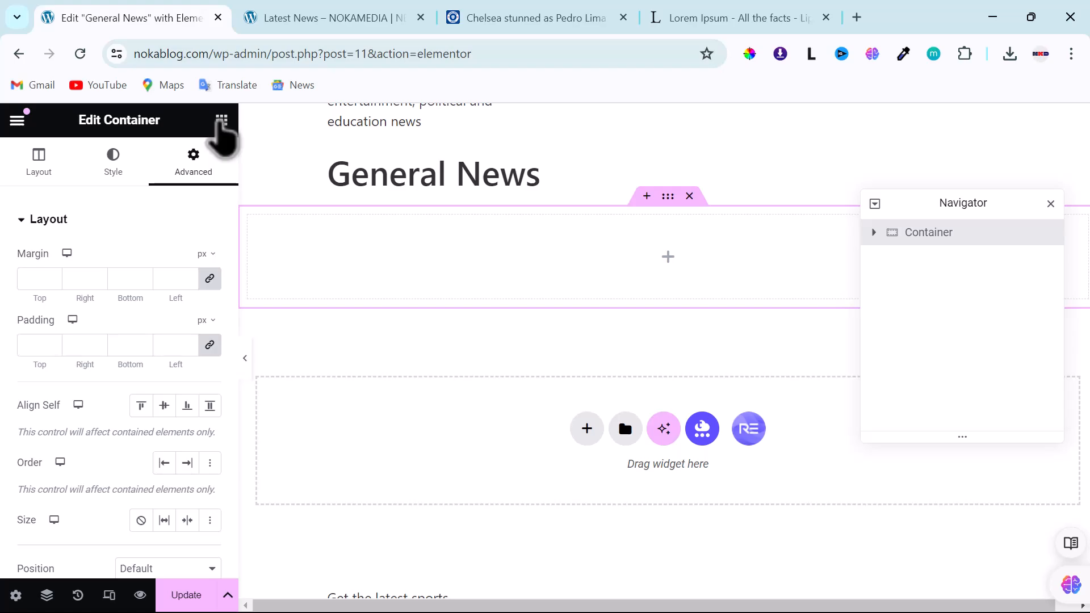
{"action": "left_click", "coordinate": [222, 120]}
{"action": "scroll", "coordinate": [65, 397], "scroll_direction": "down", "scroll_amount": 3}
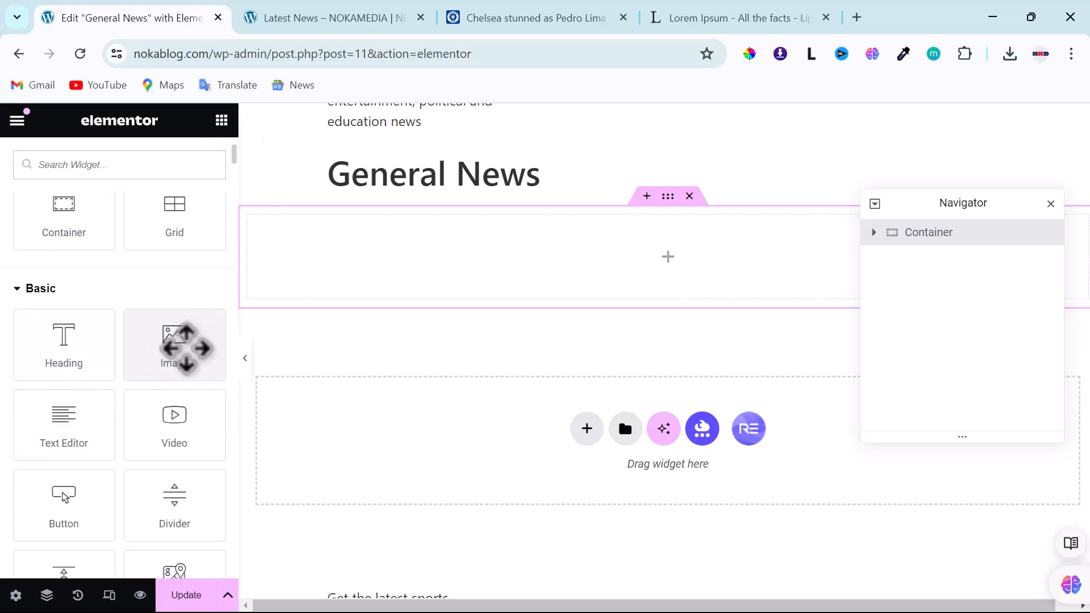
{"action": "left_click_drag", "start_coordinate": [186, 348], "coordinate": [656, 255]}
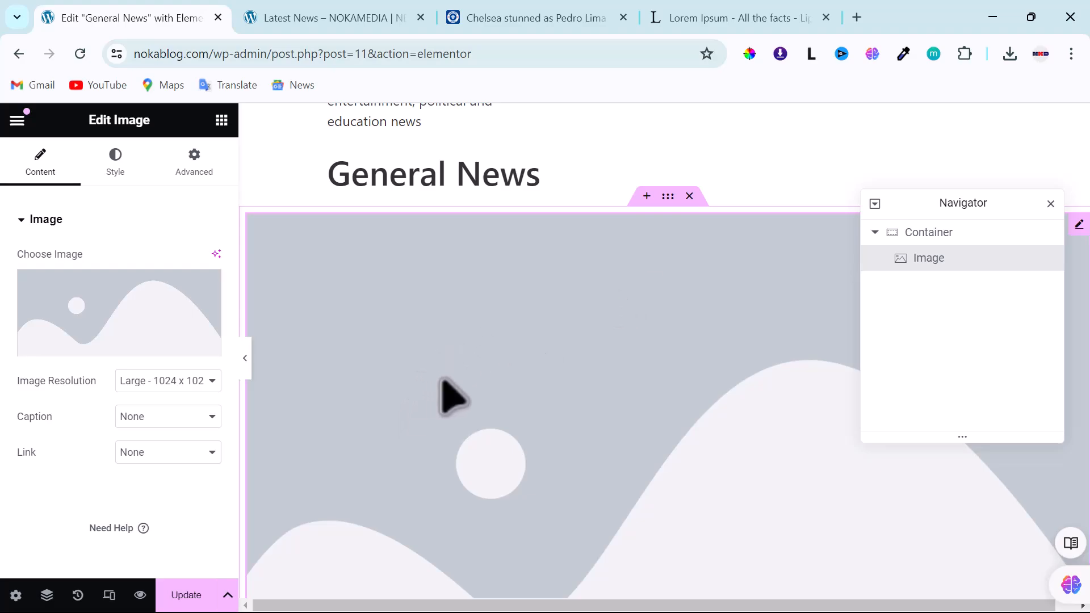
{"action": "scroll", "coordinate": [441, 395], "scroll_direction": "down", "scroll_amount": 2}
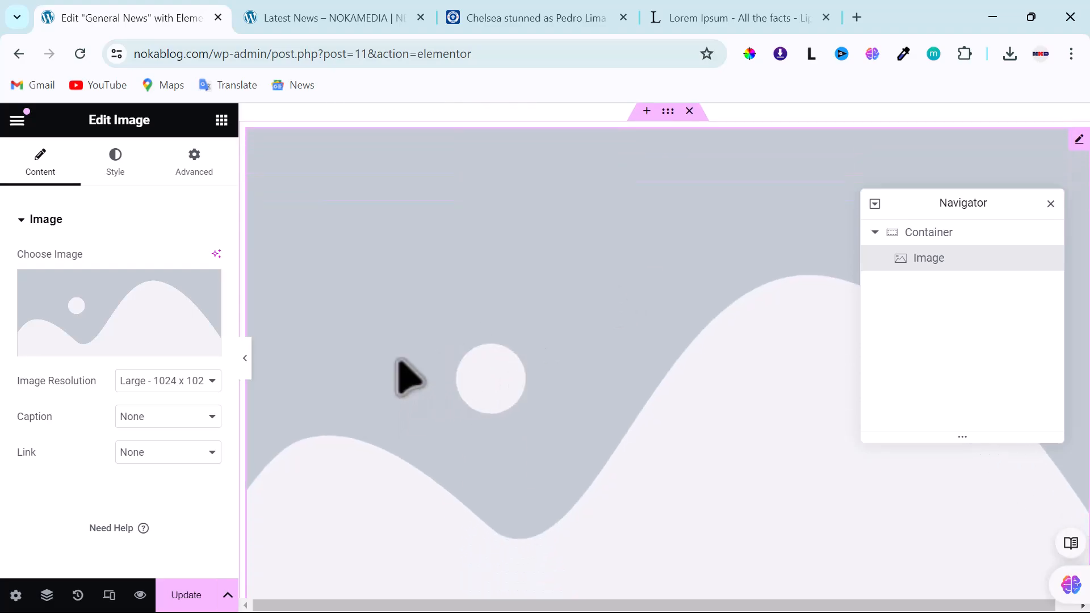
Upload the logo file Noka.png from the Downloads folder to the media library for the Image widget.
{"action": "left_click", "coordinate": [110, 300]}
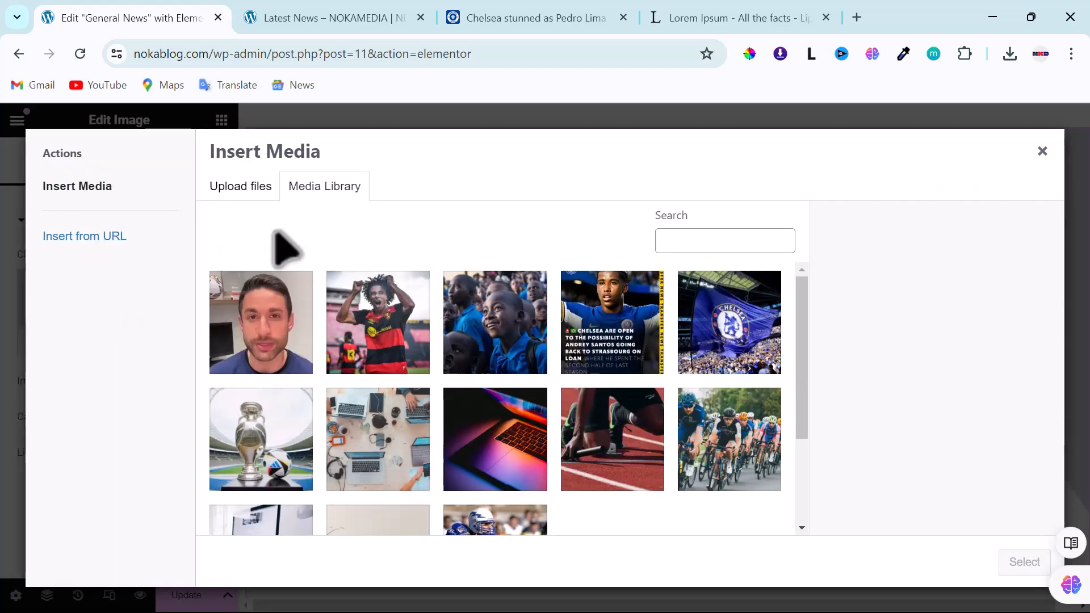
{"action": "scroll", "coordinate": [307, 370], "scroll_direction": "down", "scroll_amount": 2}
{"action": "scroll", "coordinate": [307, 370], "scroll_direction": "up", "scroll_amount": 2}
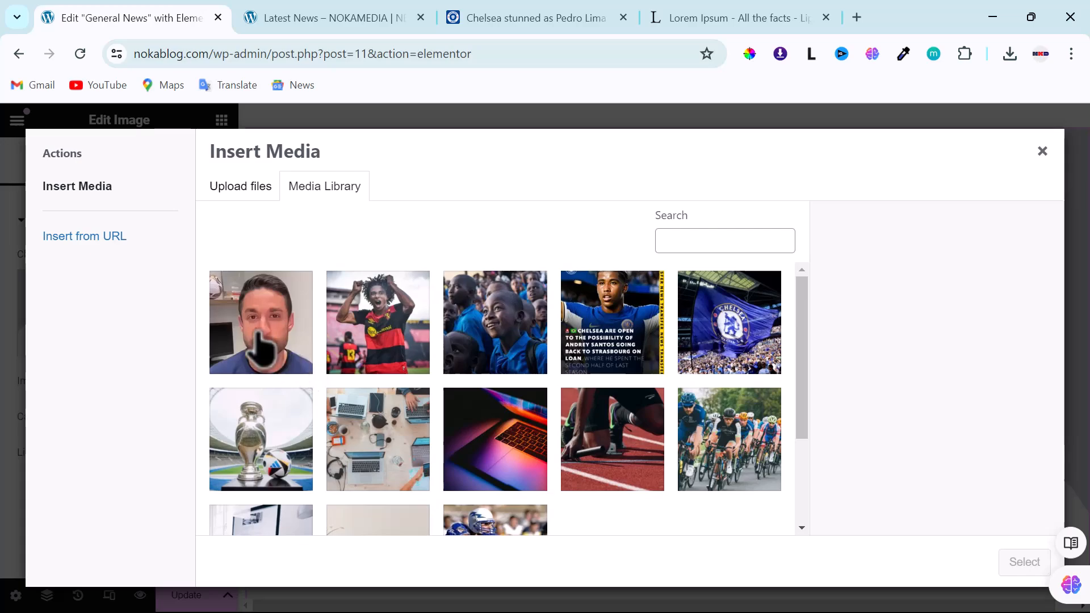
{"action": "left_click", "coordinate": [237, 187]}
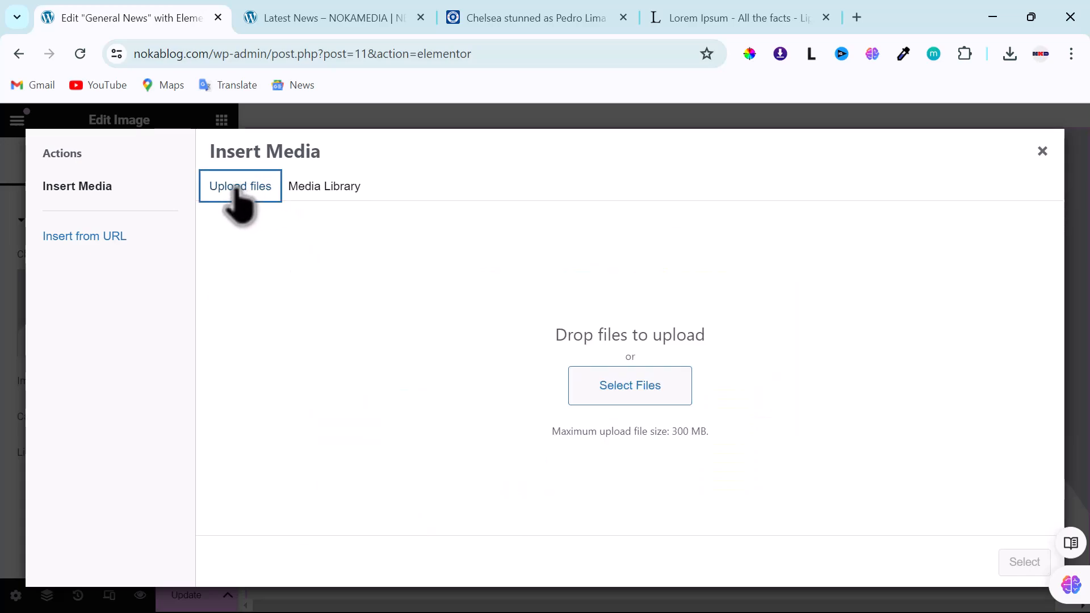
{"action": "left_click", "coordinate": [614, 392]}
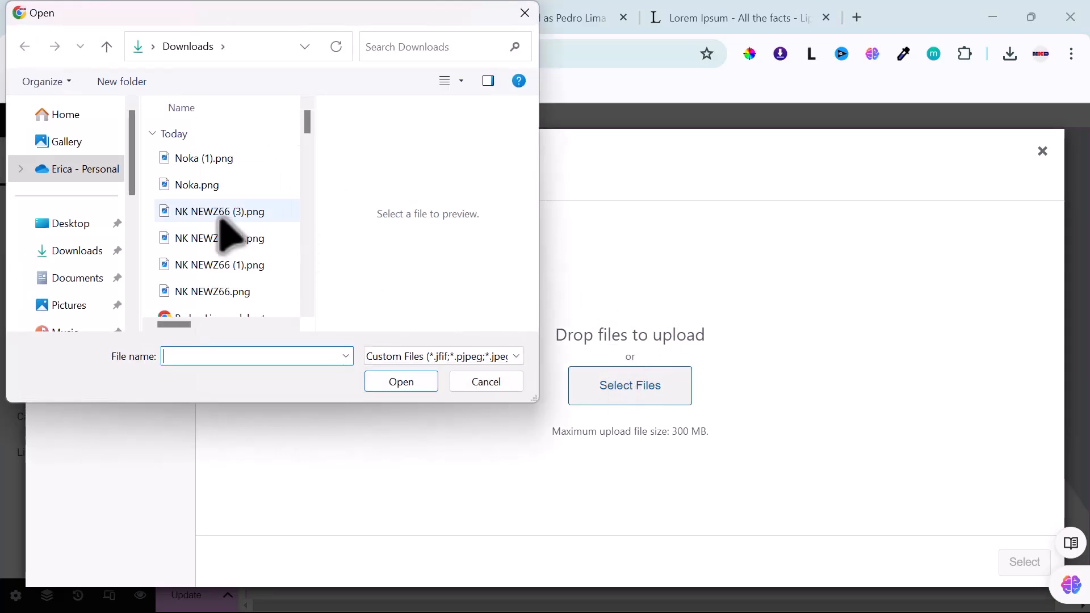
{"action": "left_click", "coordinate": [177, 159]}
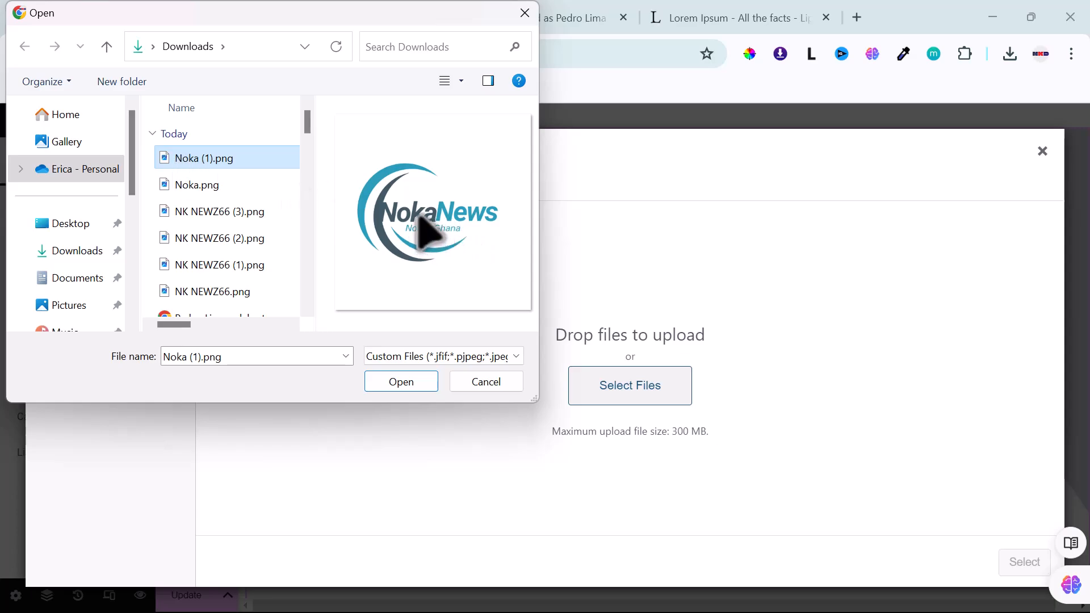
{"action": "left_click", "coordinate": [184, 186]}
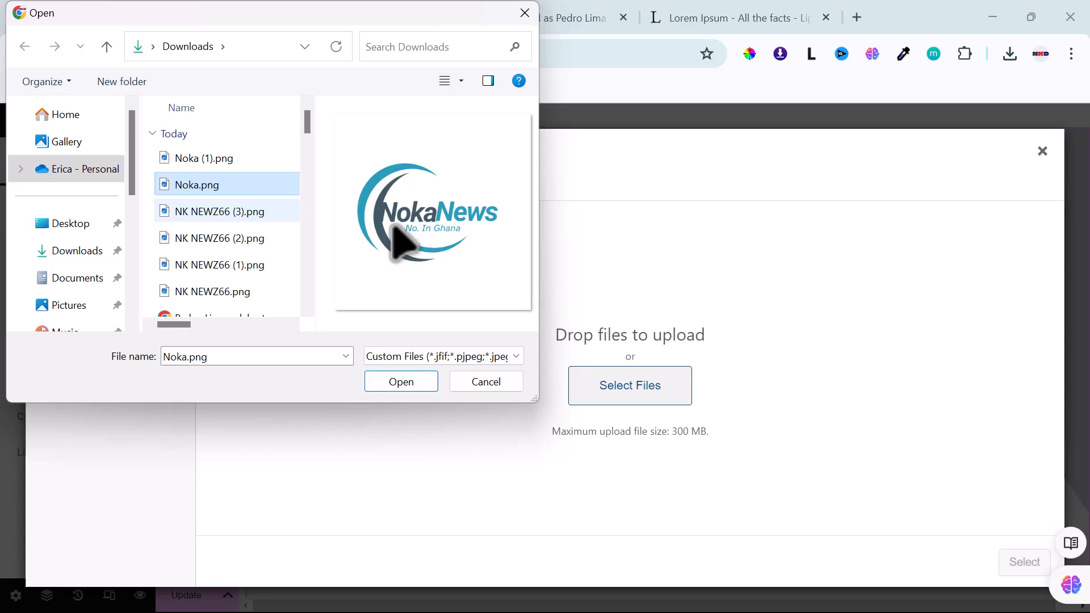
{"action": "left_click", "coordinate": [187, 211]}
{"action": "left_click", "coordinate": [184, 182]}
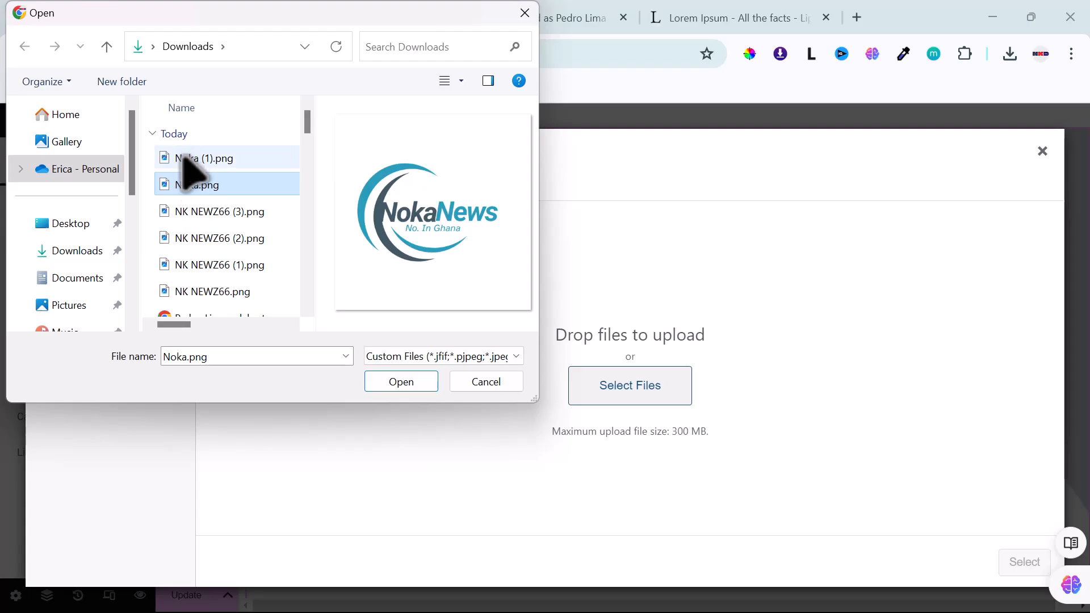
{"action": "left_click", "coordinate": [185, 158]}
{"action": "left_click", "coordinate": [188, 184]}
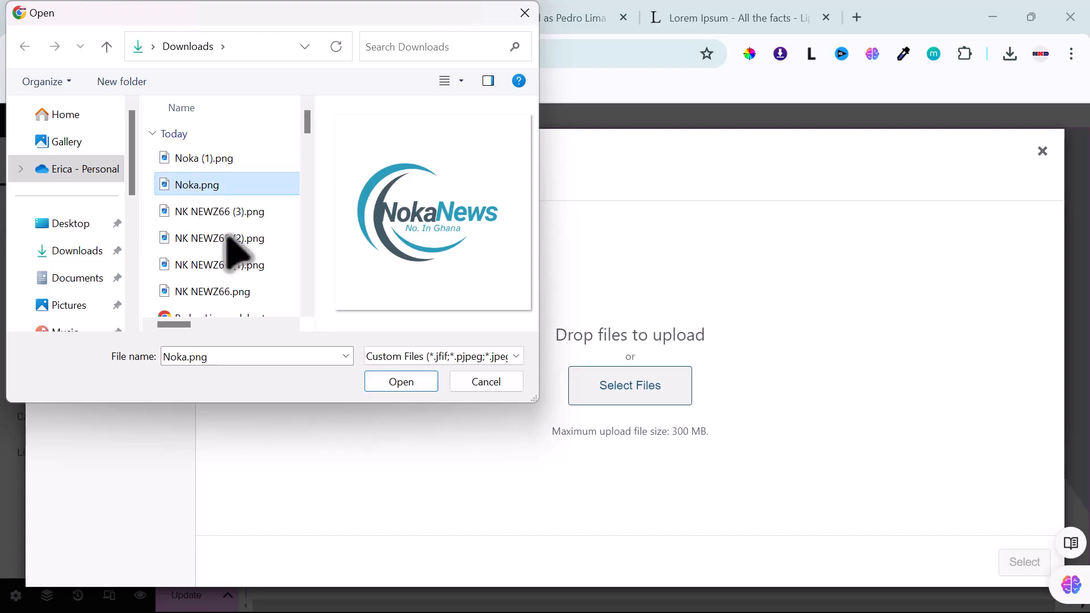
{"action": "left_click", "coordinate": [401, 383]}
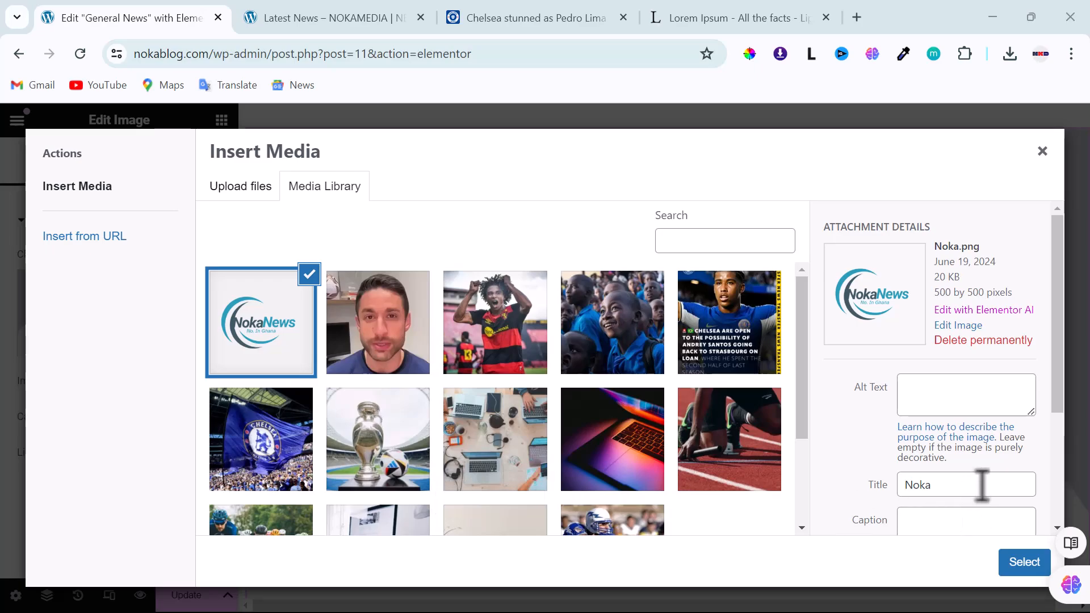
Give the uploaded Noka image the caption "No. 1 blog in Ghana".
{"action": "scroll", "coordinate": [981, 482], "scroll_direction": "down", "scroll_amount": 3}
{"action": "left_click", "coordinate": [911, 349]}
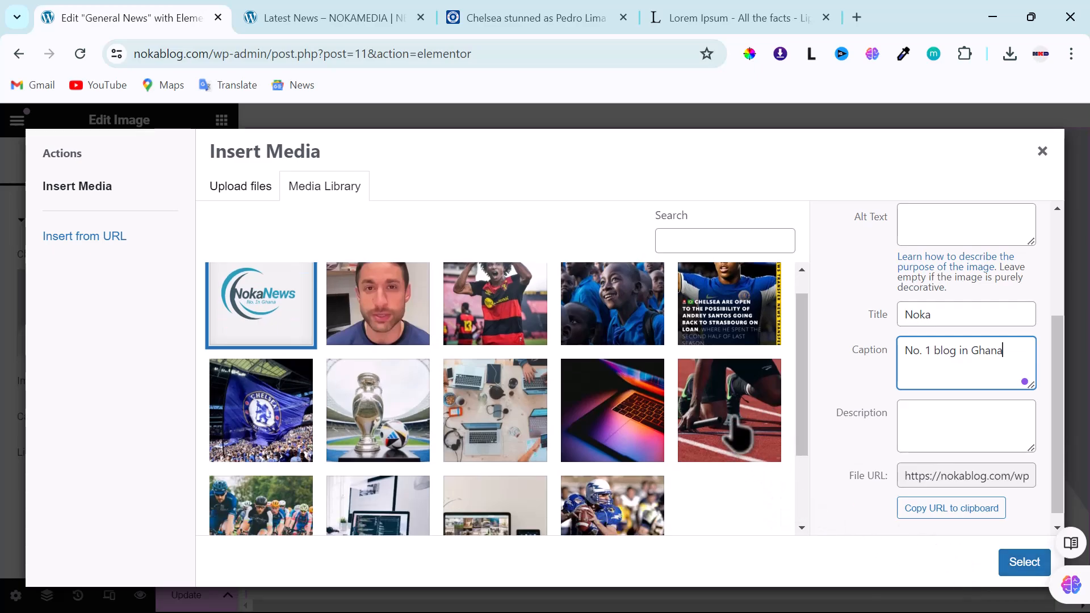
Crop the Noka image closely around the logo to about 384 by 277 pixels and save the edited image.
{"action": "scroll", "coordinate": [1022, 284], "scroll_direction": "up", "scroll_amount": 3}
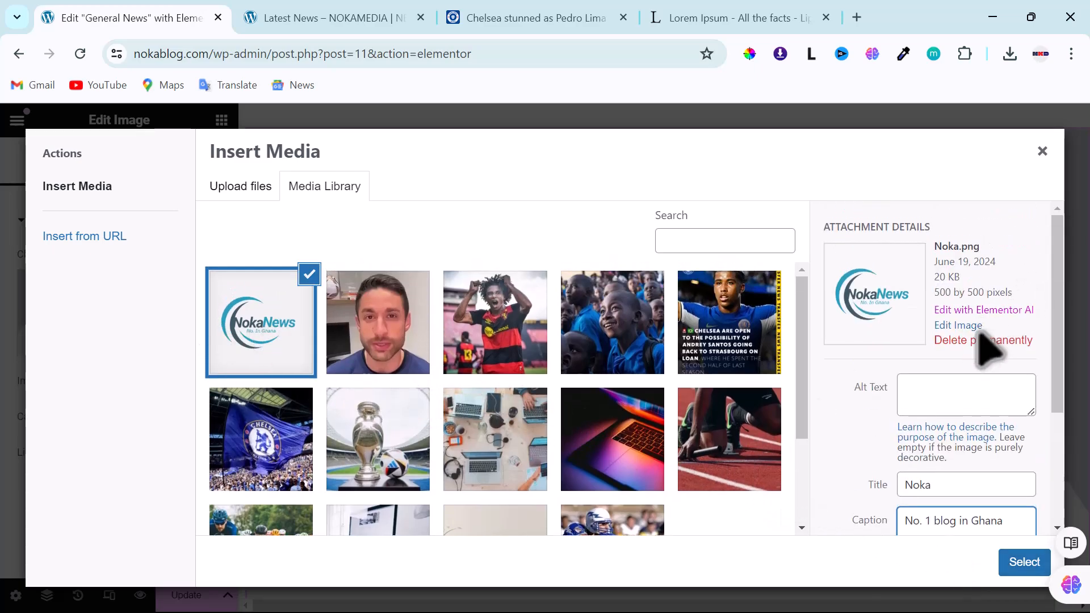
{"action": "left_click", "coordinate": [944, 332]}
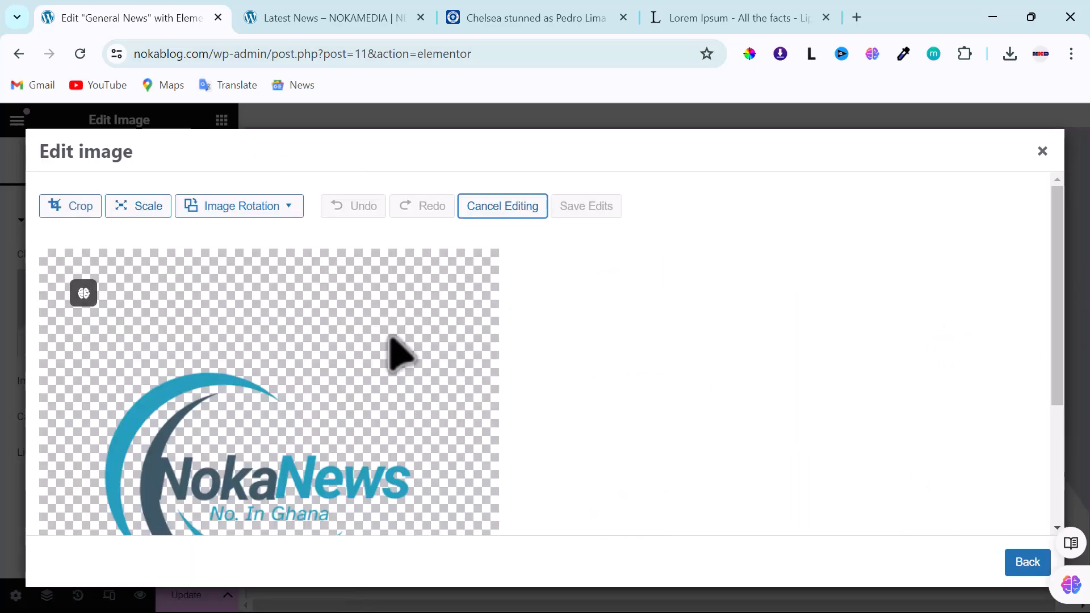
{"action": "scroll", "coordinate": [545, 380], "scroll_direction": "down", "scroll_amount": 3}
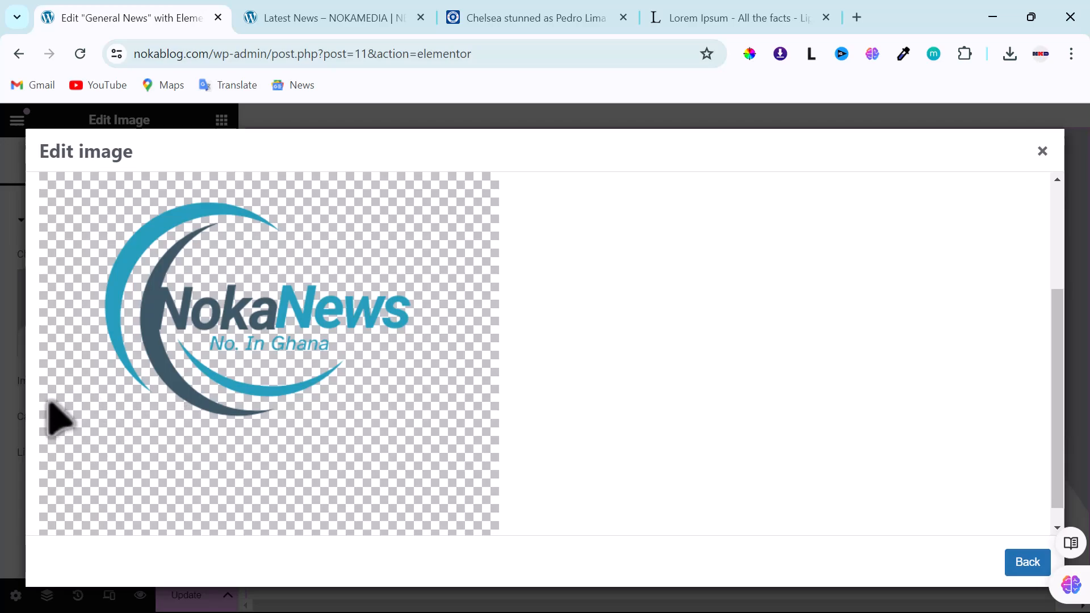
{"action": "scroll", "coordinate": [206, 323], "scroll_direction": "up", "scroll_amount": 3}
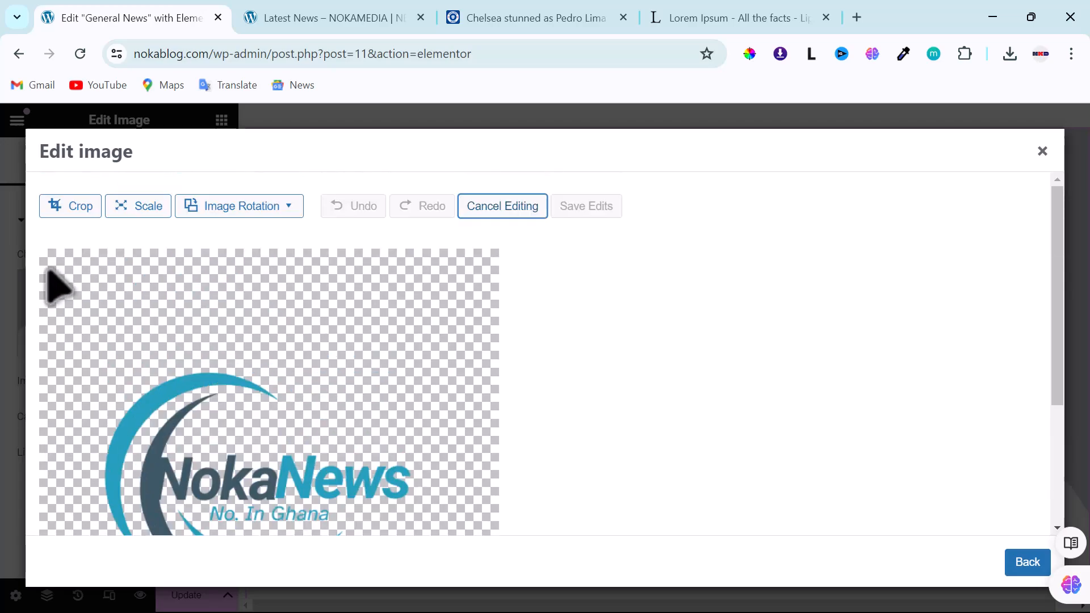
{"action": "left_click", "coordinate": [74, 210]}
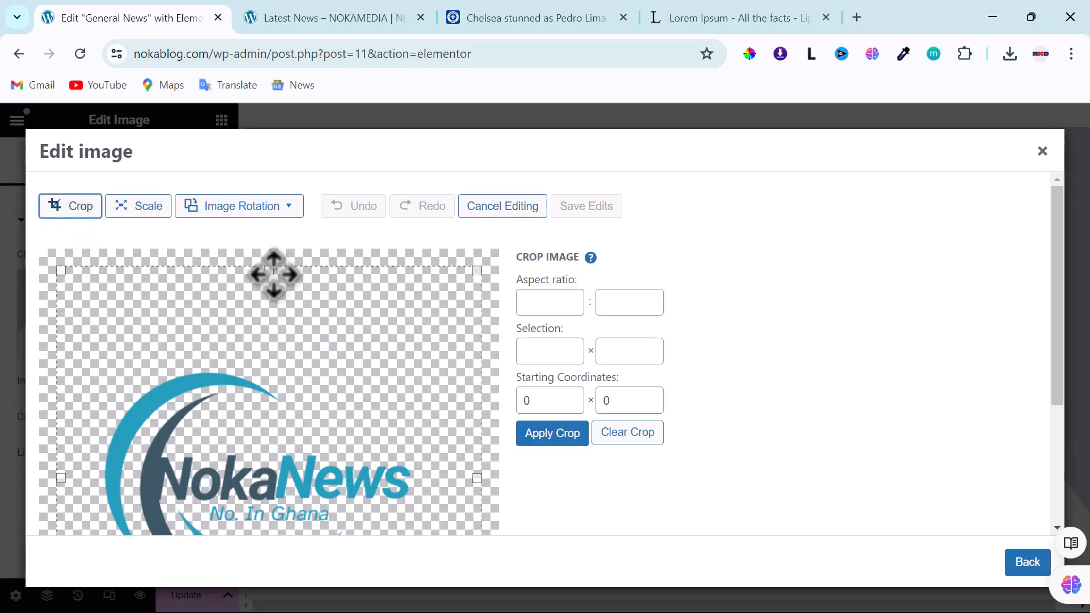
{"action": "left_click_drag", "start_coordinate": [273, 273], "coordinate": [272, 363]}
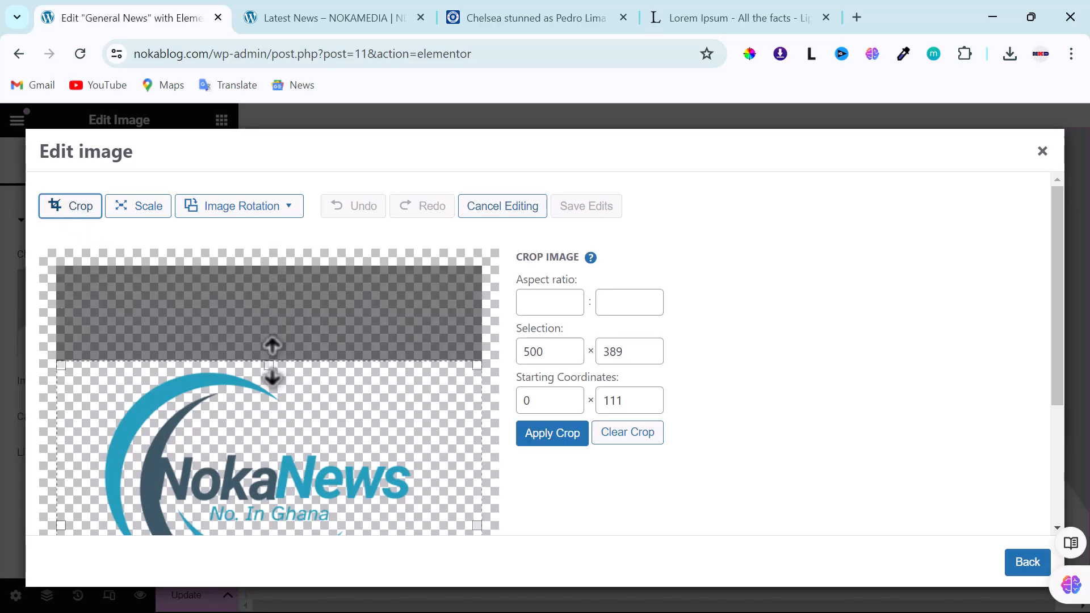
{"action": "scroll", "coordinate": [279, 374], "scroll_direction": "down", "scroll_amount": 3}
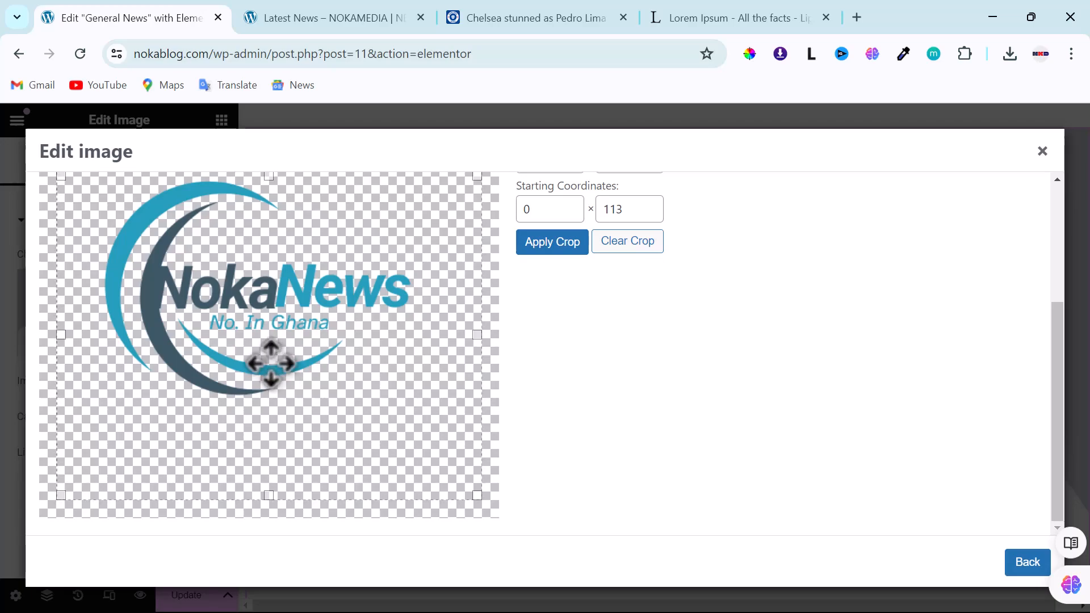
{"action": "left_click_drag", "start_coordinate": [272, 499], "coordinate": [286, 404]}
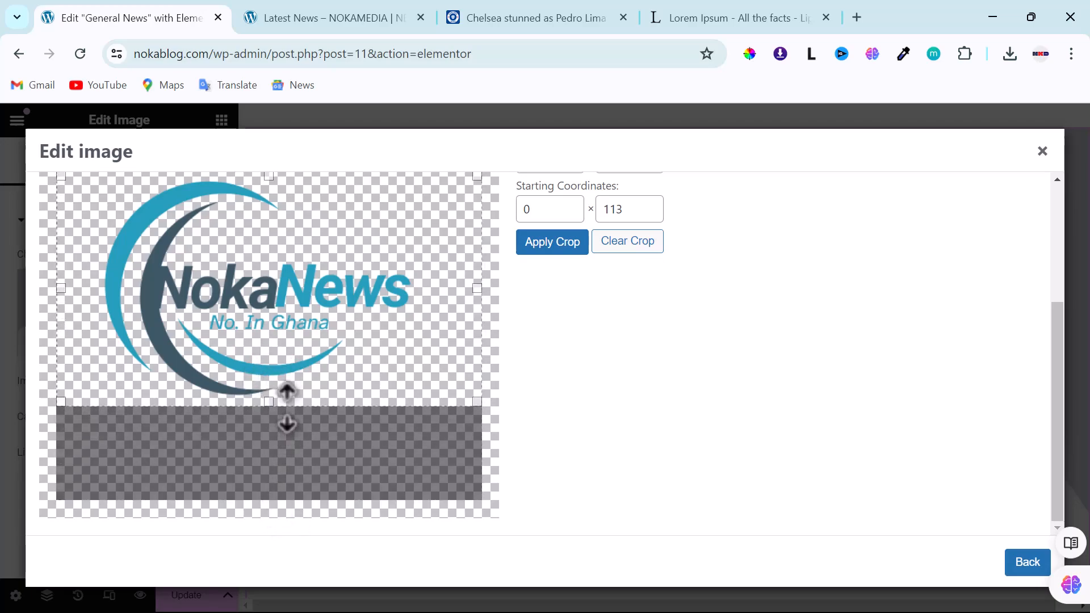
{"action": "left_click_drag", "start_coordinate": [59, 288], "coordinate": [95, 291]}
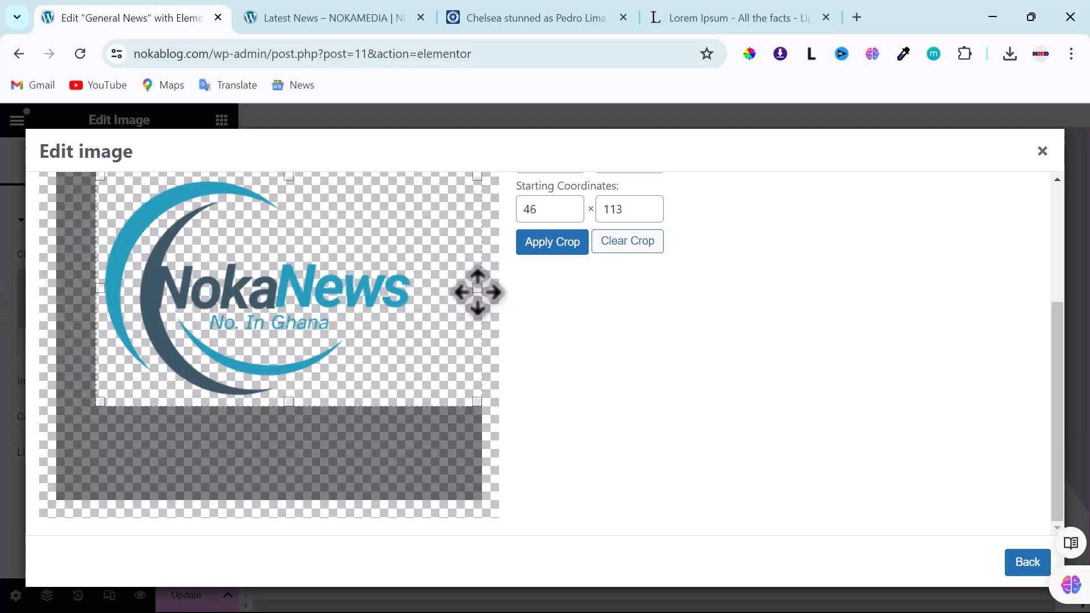
{"action": "left_click_drag", "start_coordinate": [477, 288], "coordinate": [425, 291]}
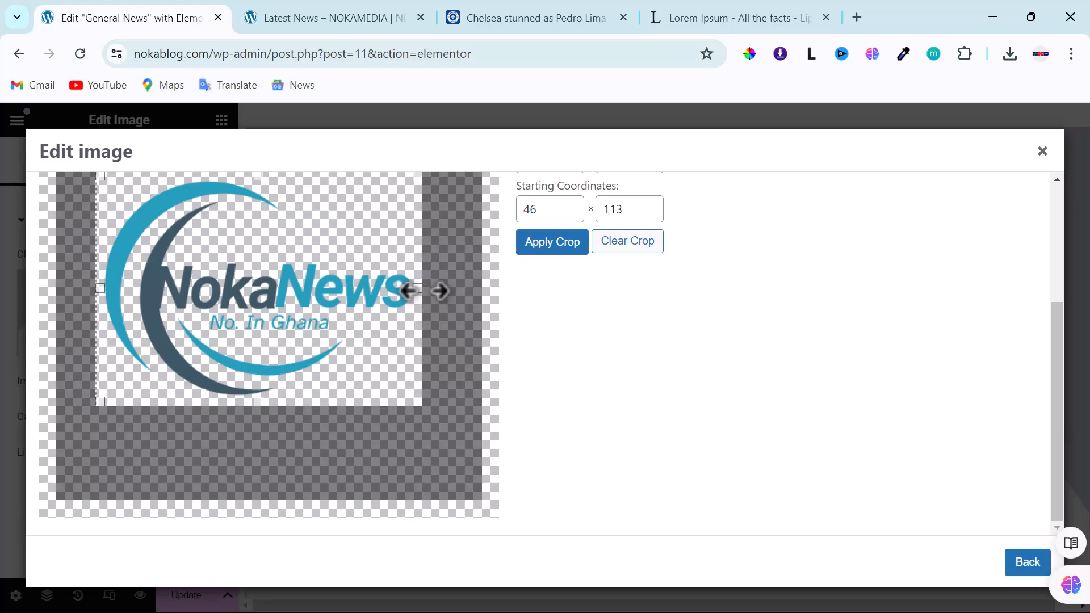
{"action": "left_click", "coordinate": [544, 245]}
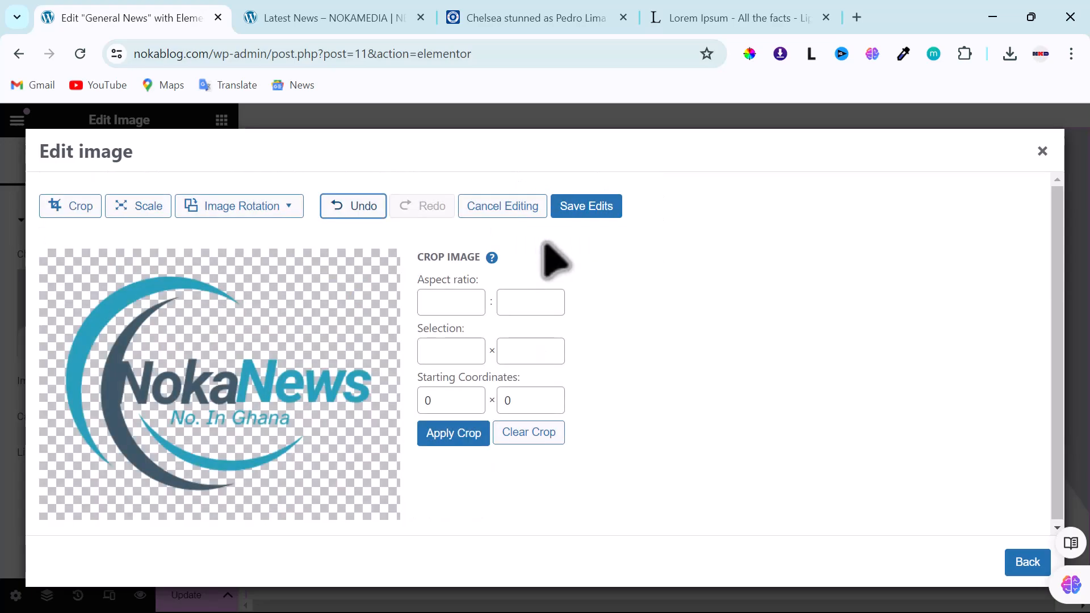
{"action": "left_click", "coordinate": [570, 208]}
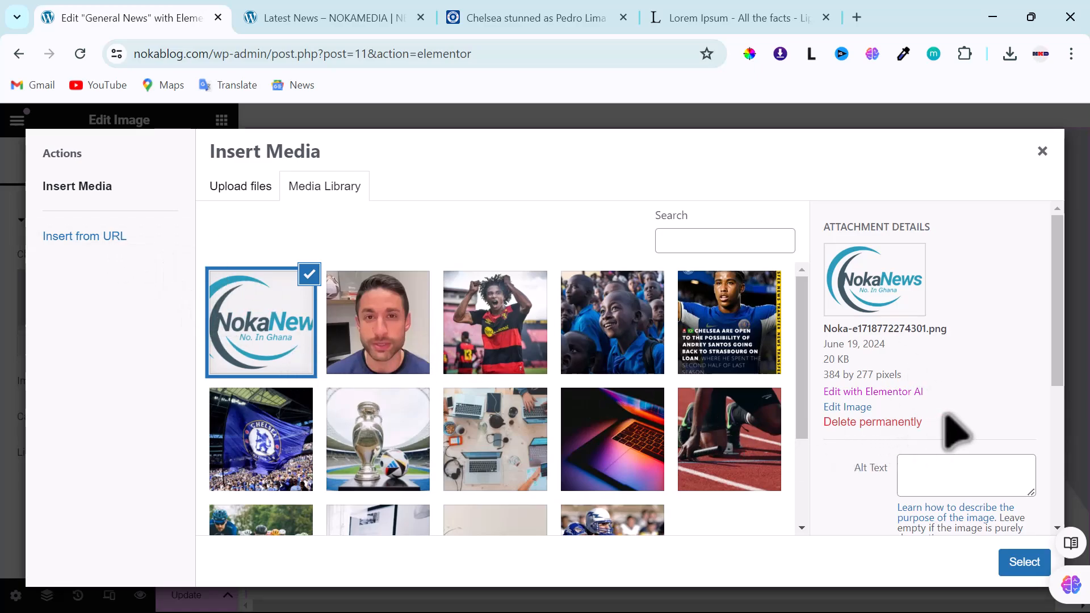
Insert the cropped Noka logo into the Image widget below the General News title.
{"action": "left_click", "coordinate": [1024, 562]}
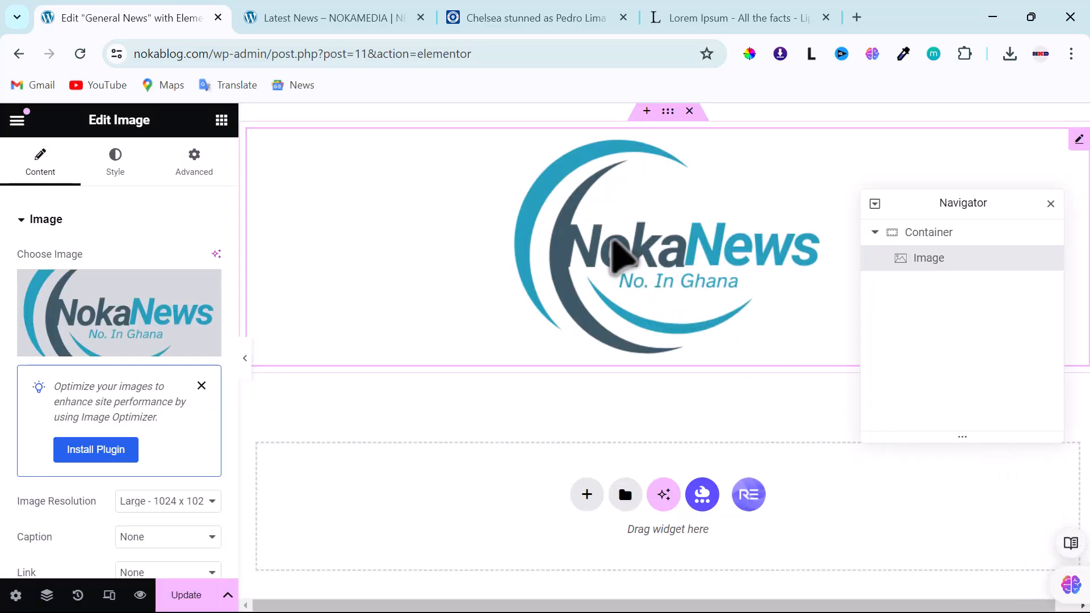
{"action": "scroll", "coordinate": [622, 255], "scroll_direction": "down", "scroll_amount": 2}
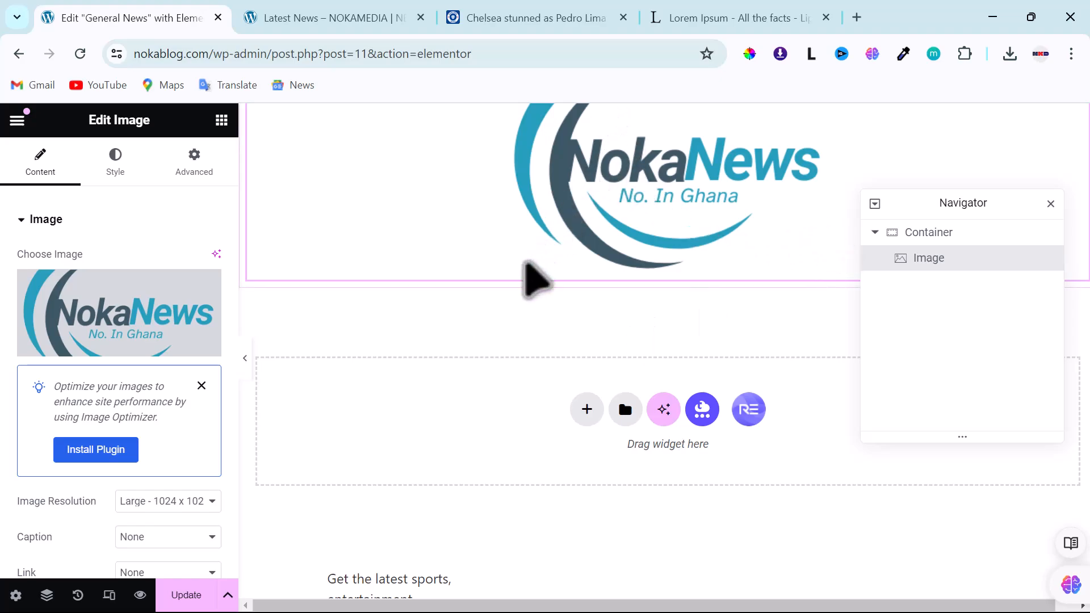
{"action": "scroll", "coordinate": [535, 279], "scroll_direction": "up", "scroll_amount": 3}
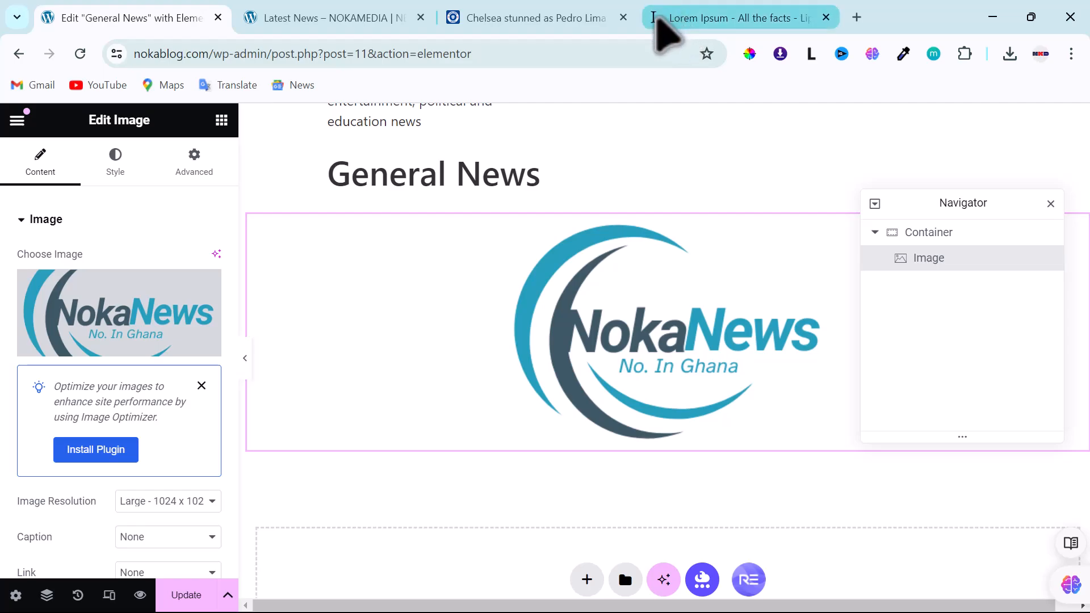
Search Google for "color picker chrome extensions" in the browser tab showing the Lorem Ipsum site.
{"action": "left_click", "coordinate": [730, 23]}
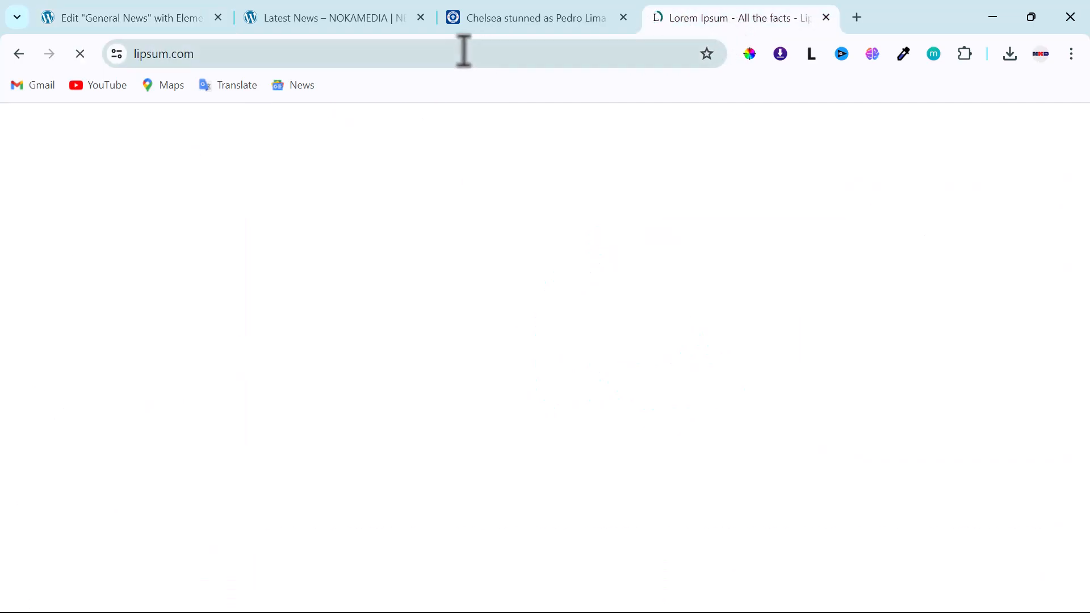
{"action": "left_click", "coordinate": [464, 53]}
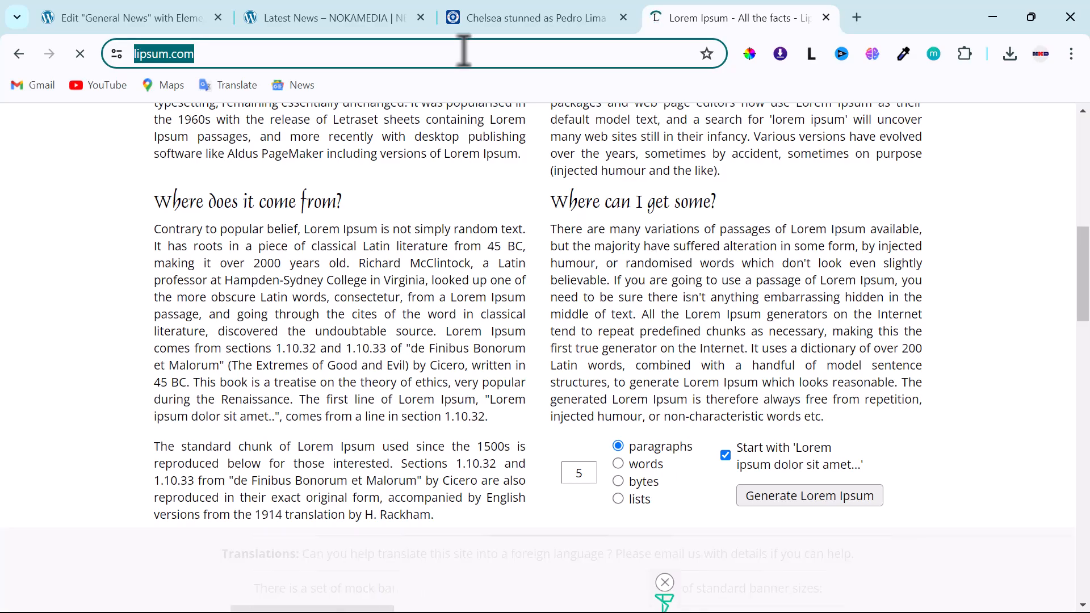
{"action": "type", "text": "col"}
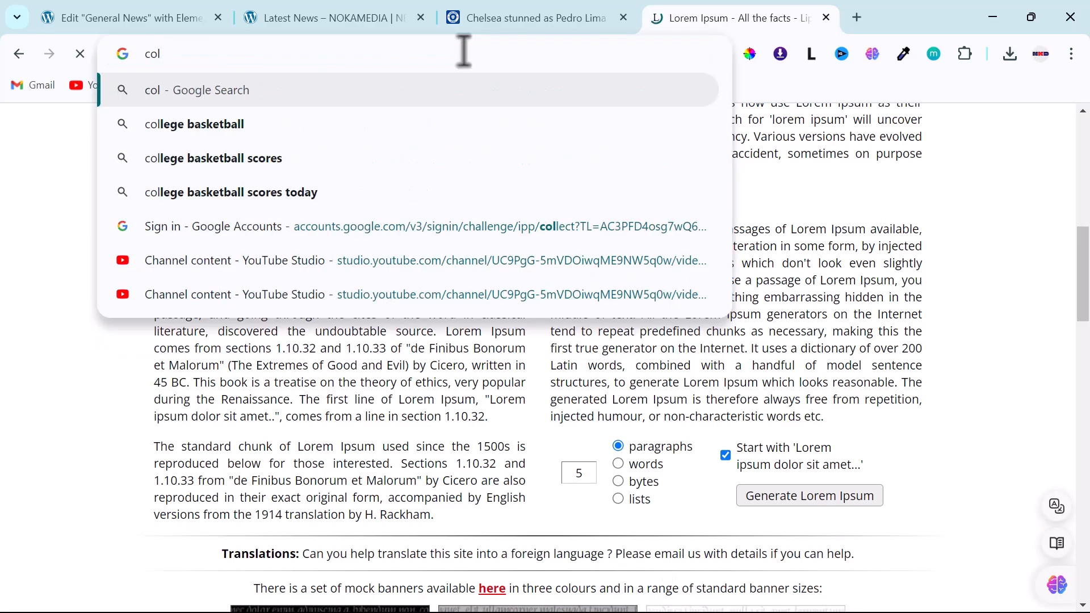
{"action": "type", "text": "or"}
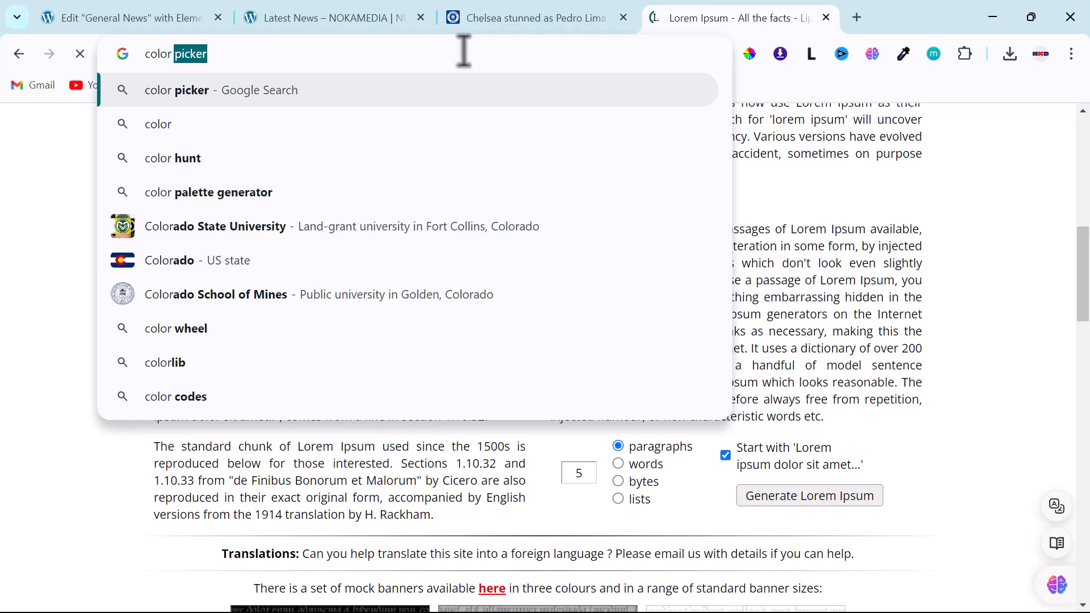
{"action": "type", "text": " picker"}
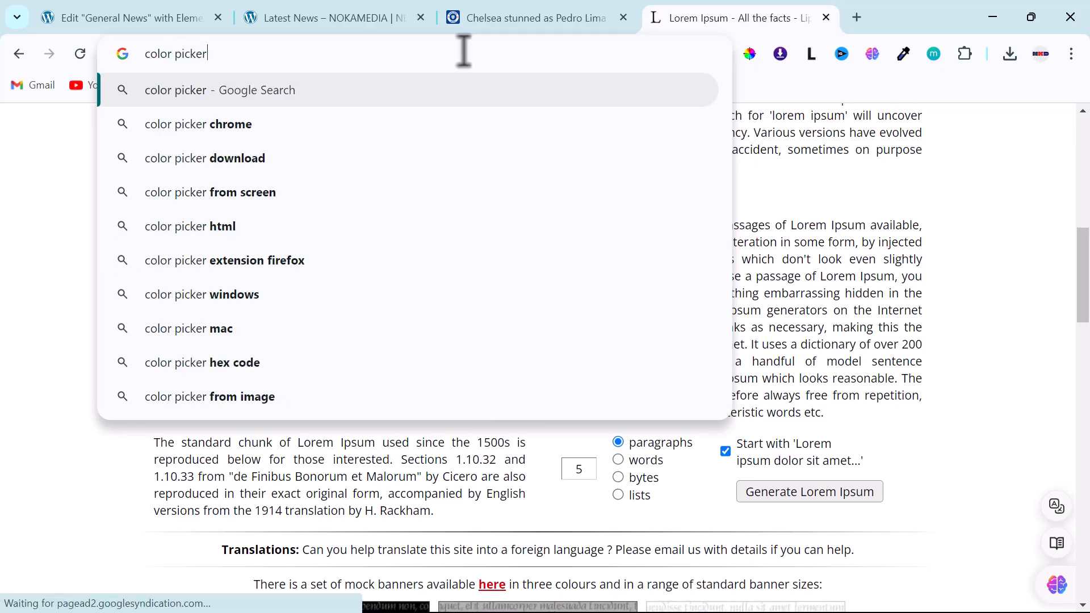
{"action": "type", "text": "c"}
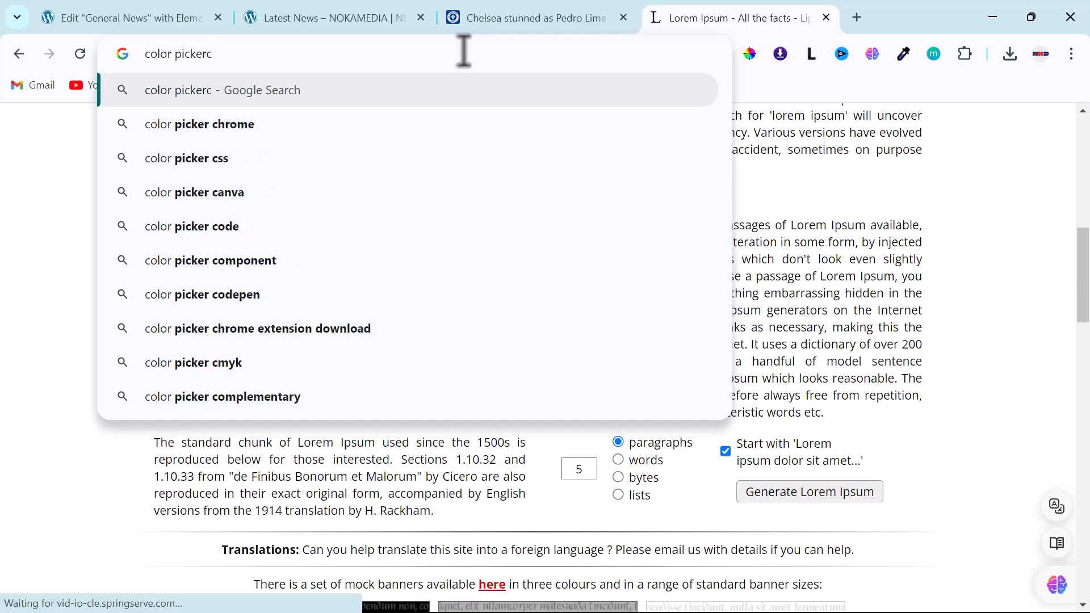
{"action": "key", "text": "BackSpace"}
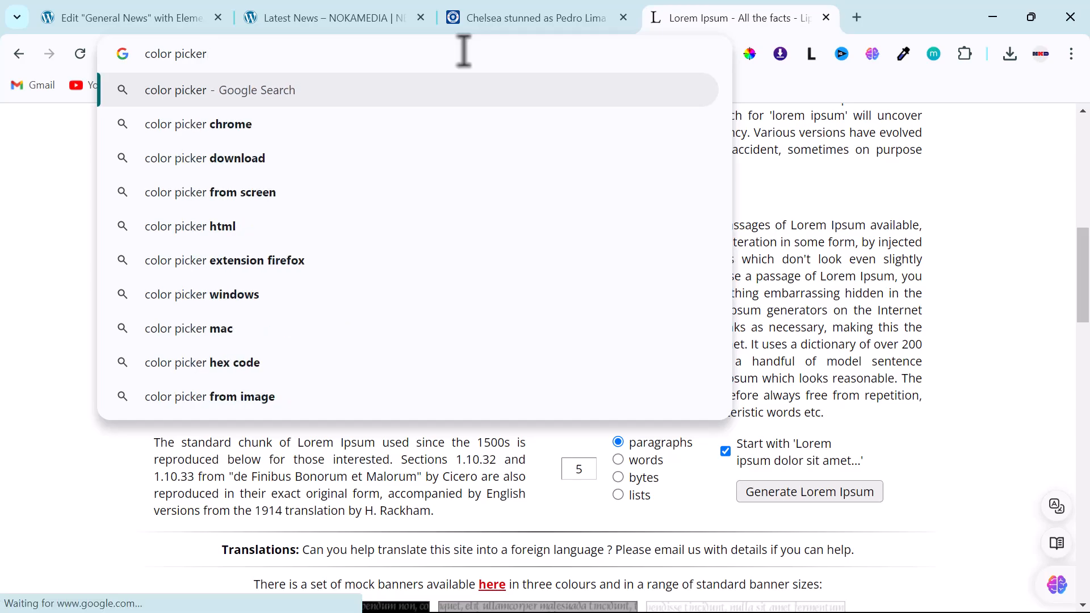
{"action": "type", "text": "chrome"}
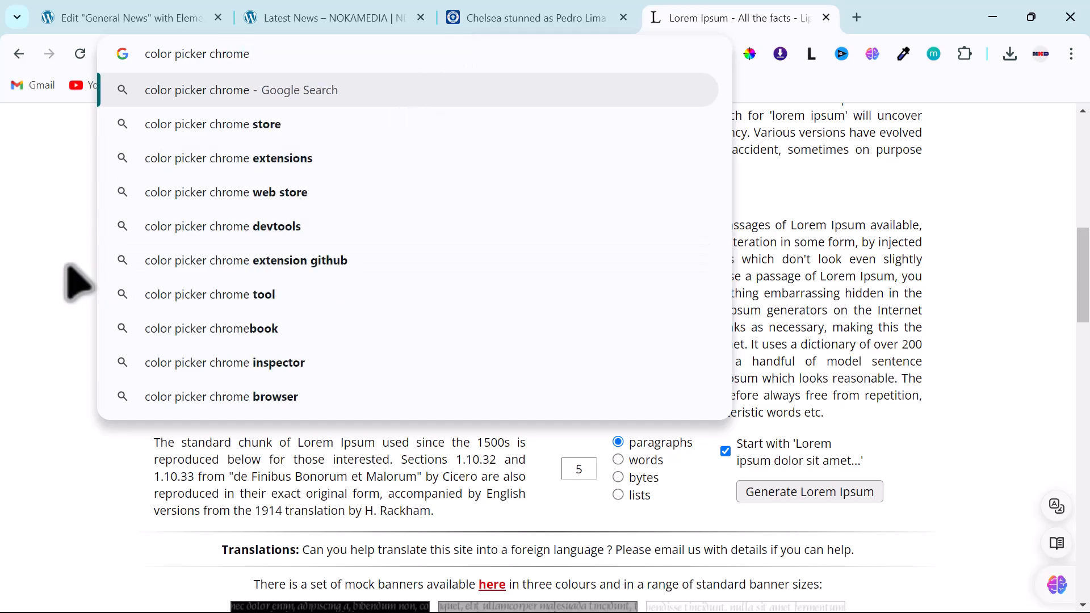
{"action": "left_click", "coordinate": [211, 161]}
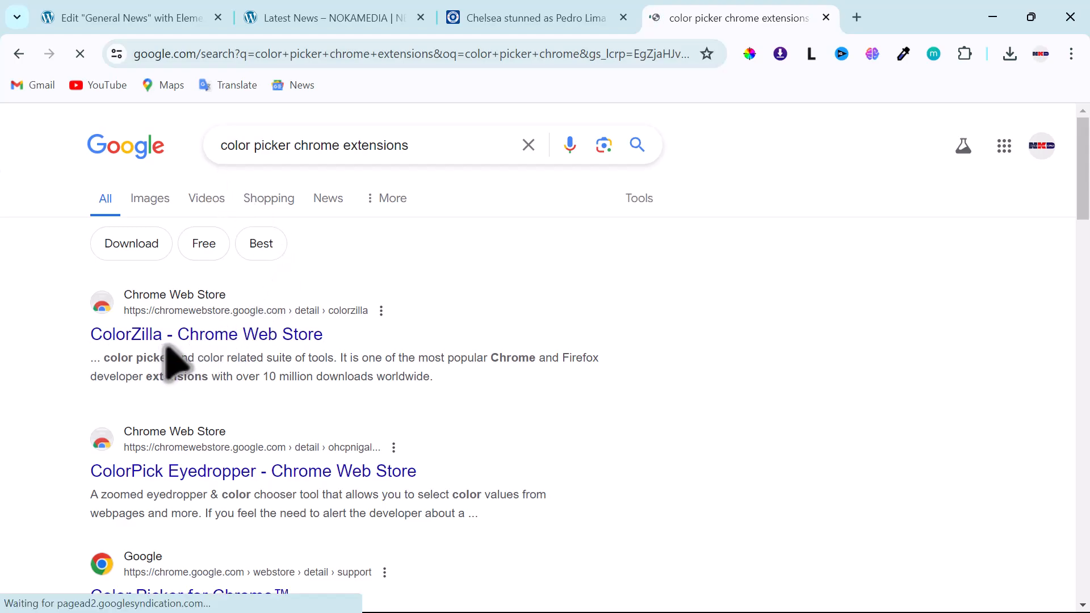
Look through the search results and open the ColorZilla page in the Chrome Web Store.
{"action": "scroll", "coordinate": [176, 360], "scroll_direction": "down", "scroll_amount": 1}
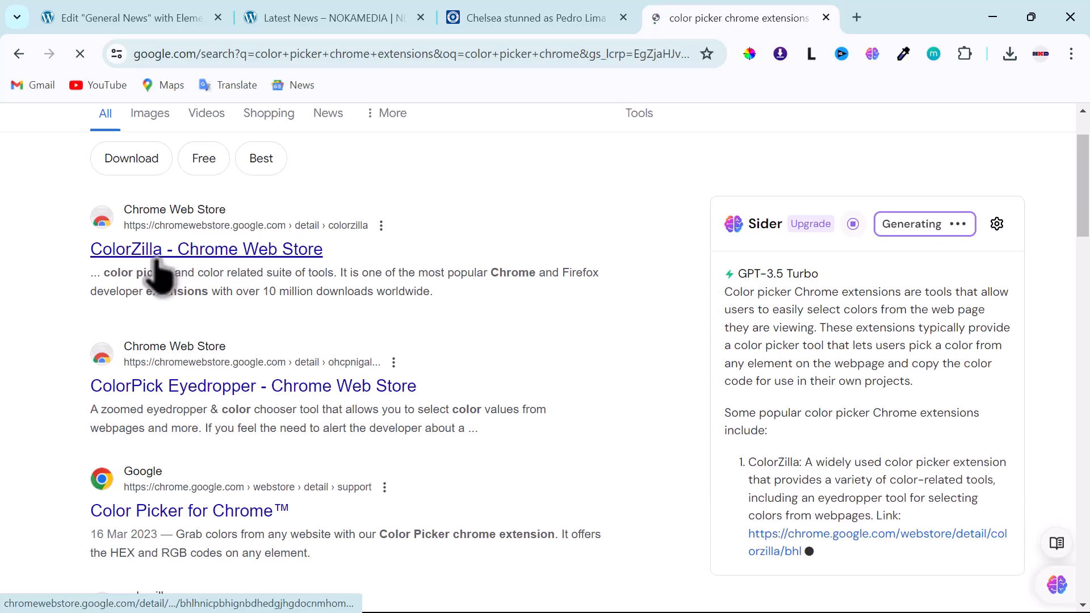
{"action": "scroll", "coordinate": [142, 267], "scroll_direction": "down", "scroll_amount": 1}
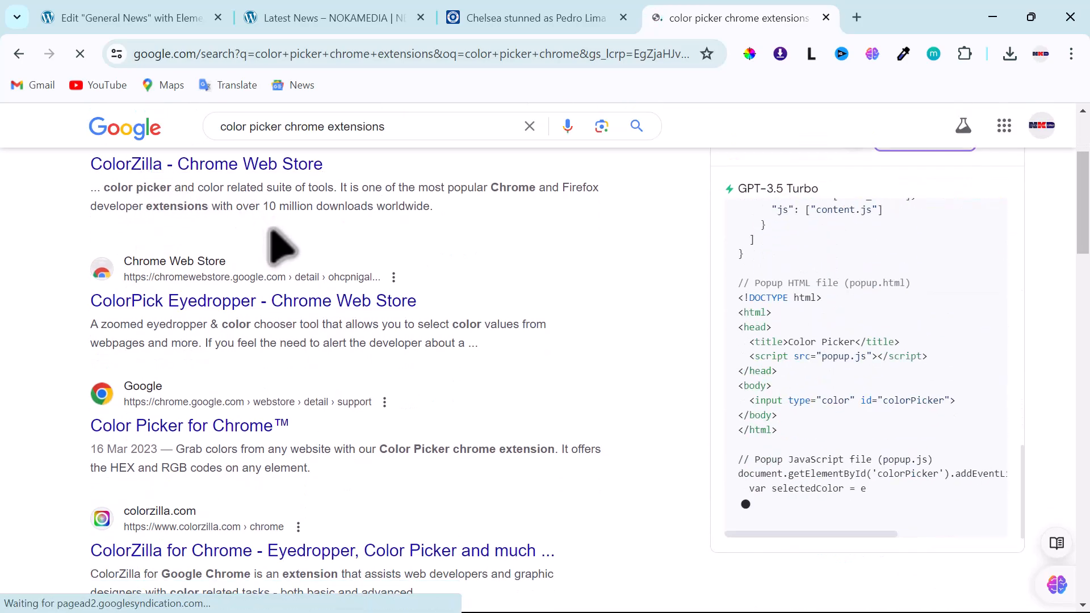
{"action": "scroll", "coordinate": [181, 397], "scroll_direction": "up", "scroll_amount": 3}
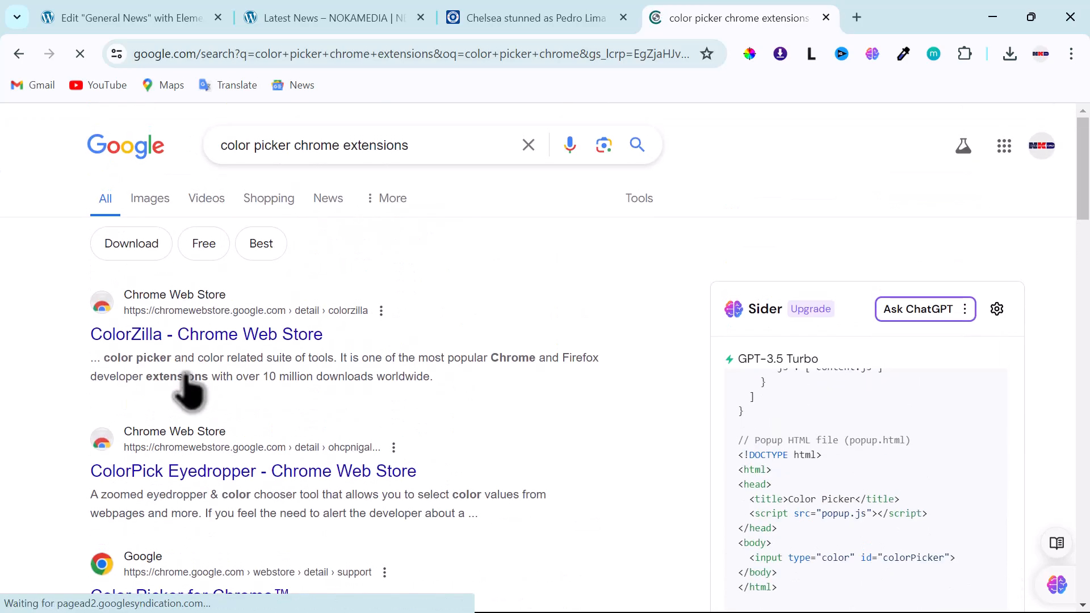
{"action": "left_click", "coordinate": [135, 340]}
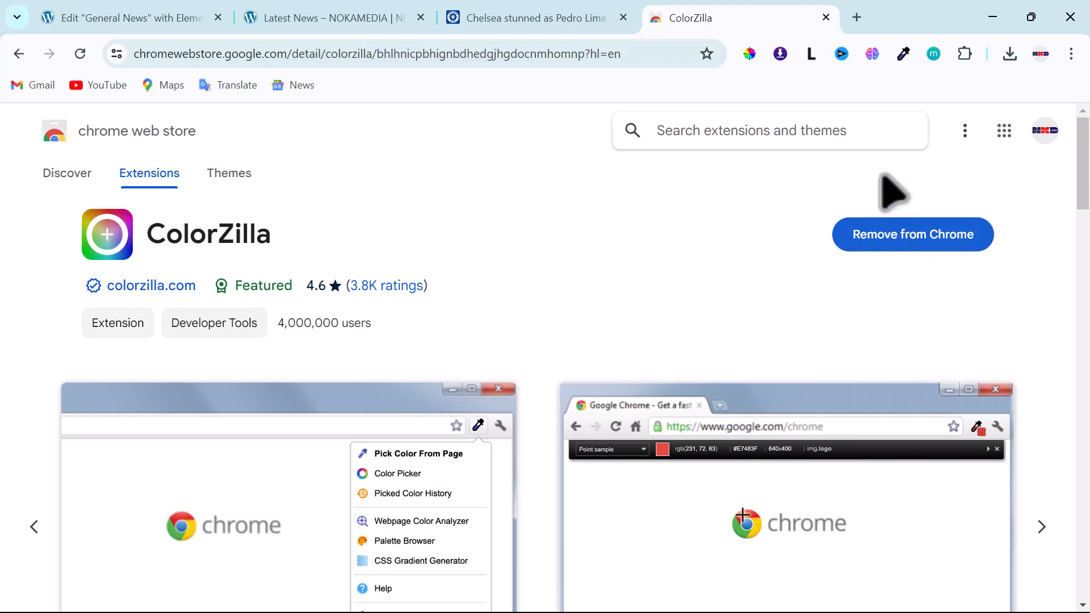
Open the installed color picker extension, examine its hex and RGB color code fields, and close it.
{"action": "left_click", "coordinate": [749, 54]}
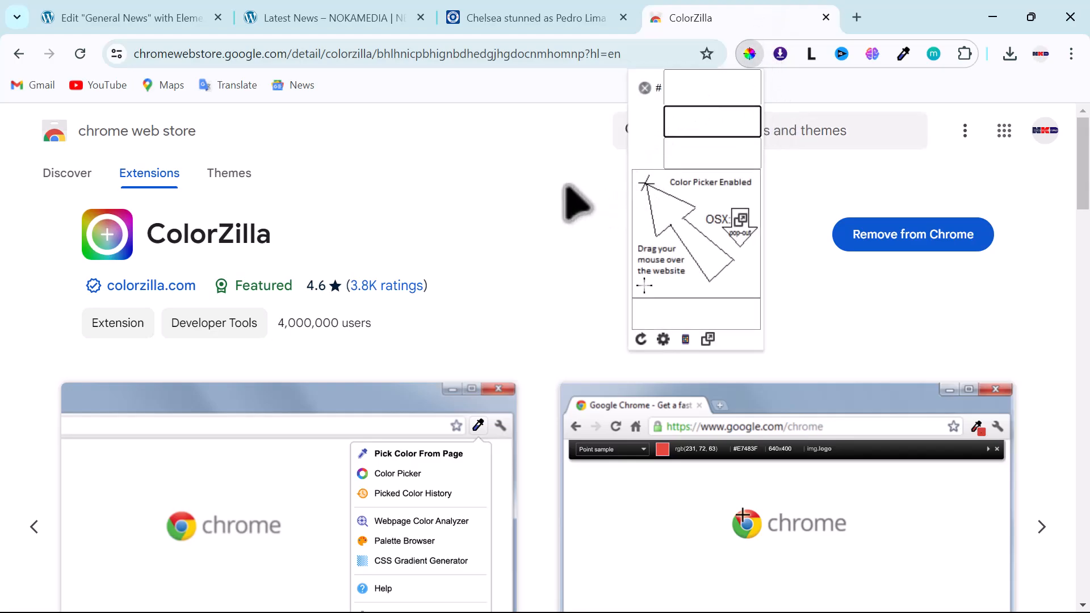
{"action": "left_click", "coordinate": [742, 85]}
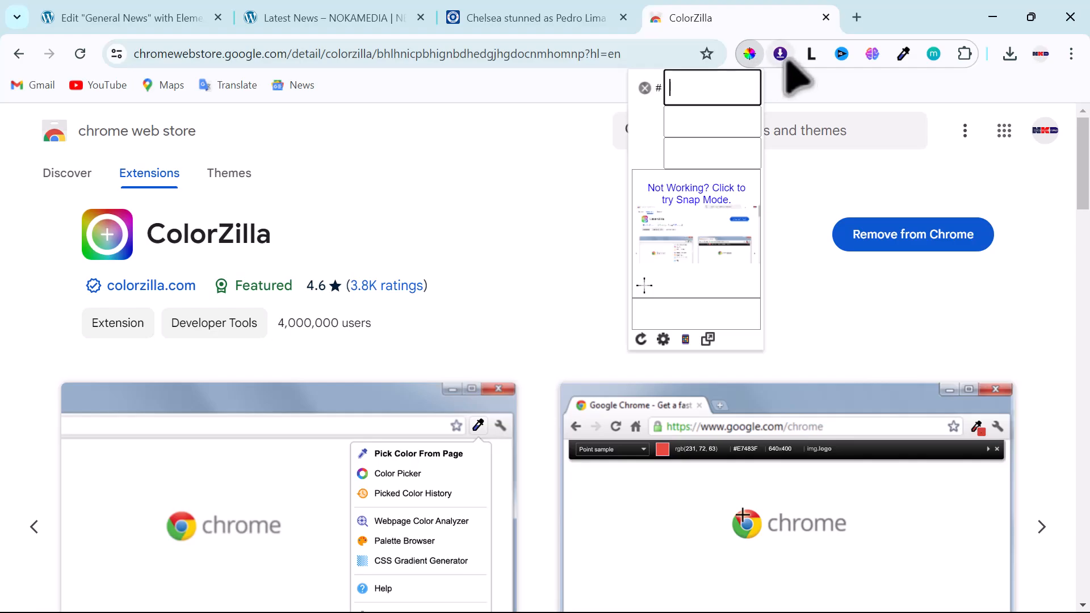
{"action": "left_click", "coordinate": [458, 114]}
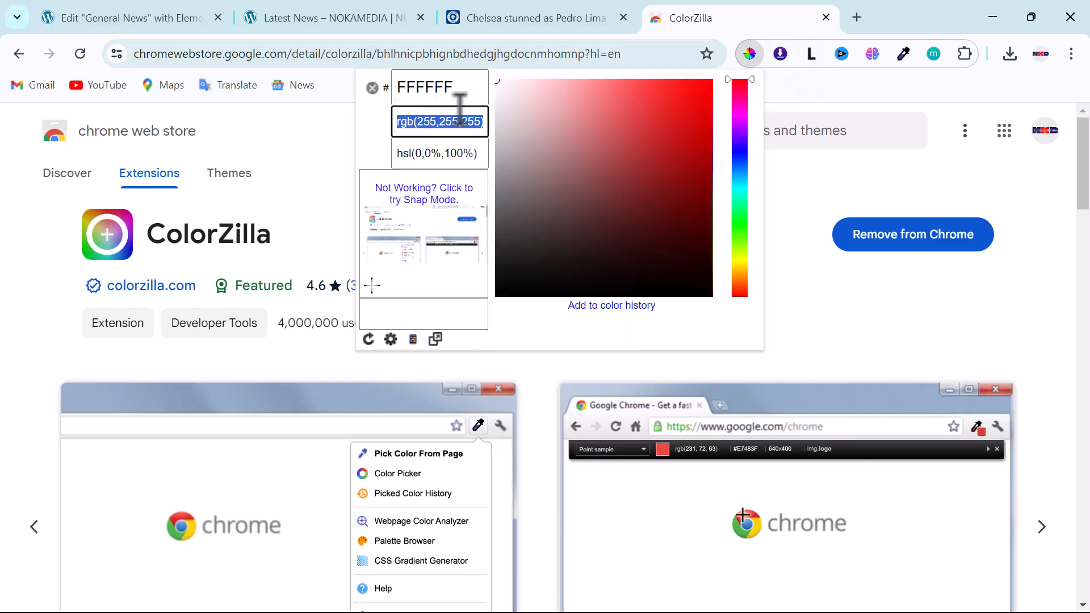
{"action": "left_click", "coordinate": [455, 96]}
{"action": "left_click", "coordinate": [750, 55]}
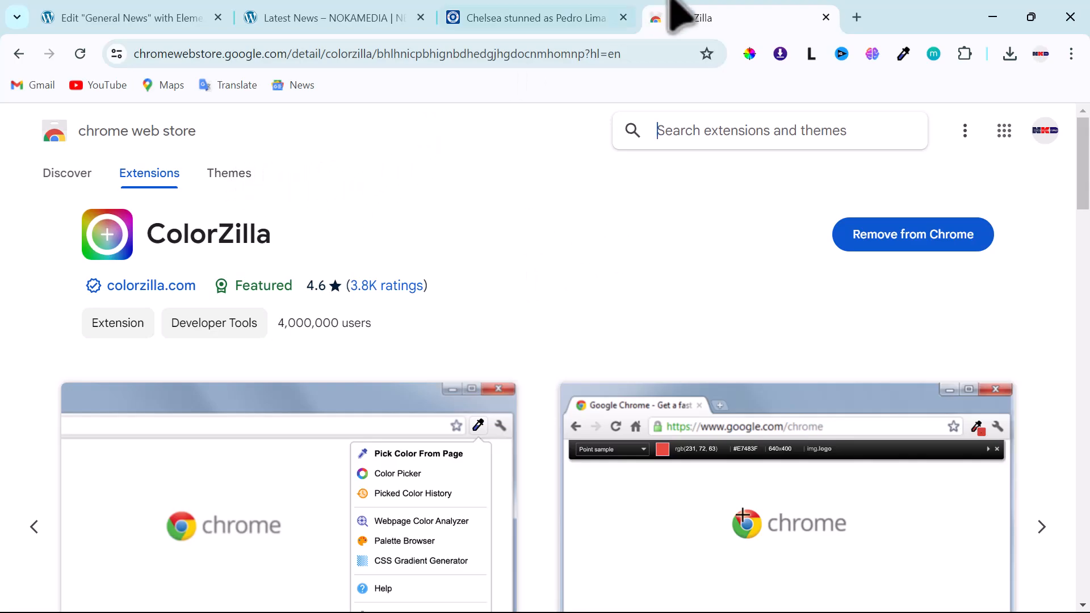
Return to the search results and open the ColorPick Eyedropper page in the Chrome Web Store.
{"action": "left_click", "coordinate": [17, 52]}
{"action": "scroll", "coordinate": [225, 460], "scroll_direction": "down", "scroll_amount": 2}
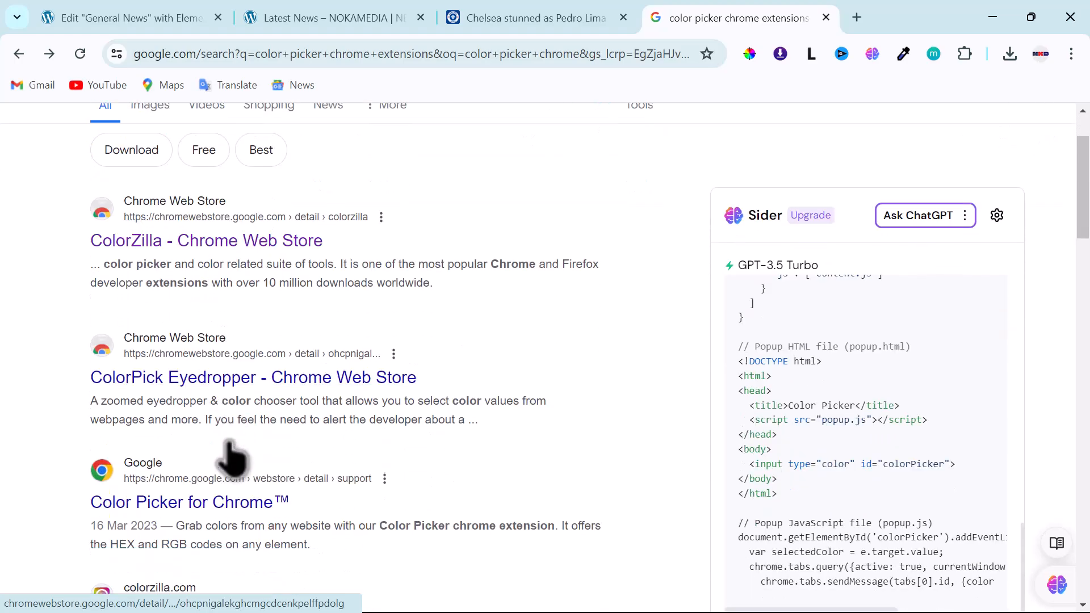
{"action": "scroll", "coordinate": [230, 460], "scroll_direction": "down", "scroll_amount": 1}
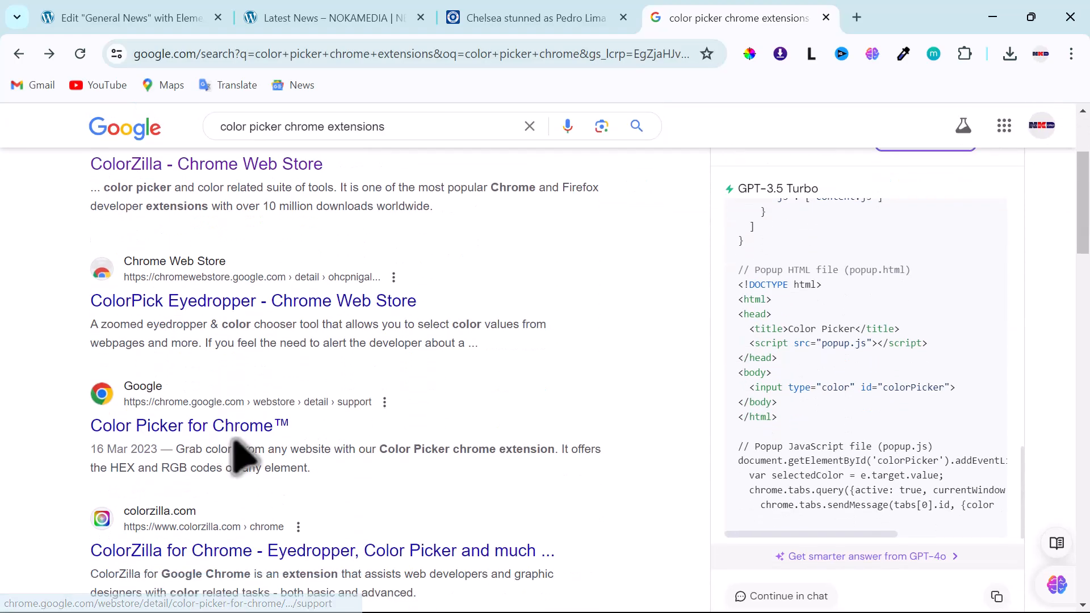
{"action": "left_click", "coordinate": [138, 306]}
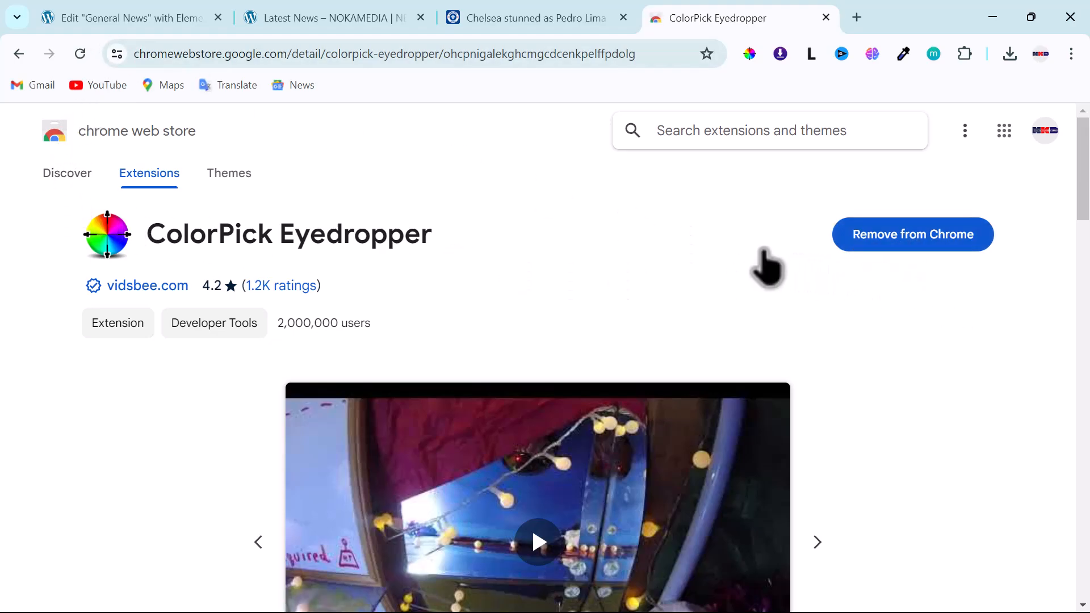
Return to the General News page editor and permanently delete the image widget's current NokaNews logo from the media library.
{"action": "left_click", "coordinate": [114, 26]}
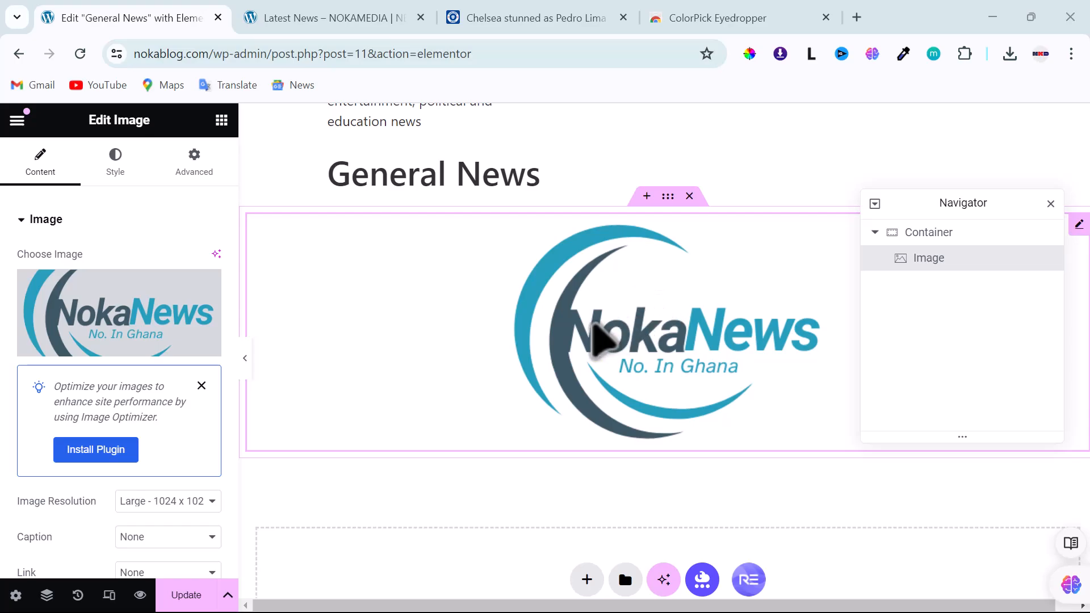
{"action": "left_click", "coordinate": [327, 31]}
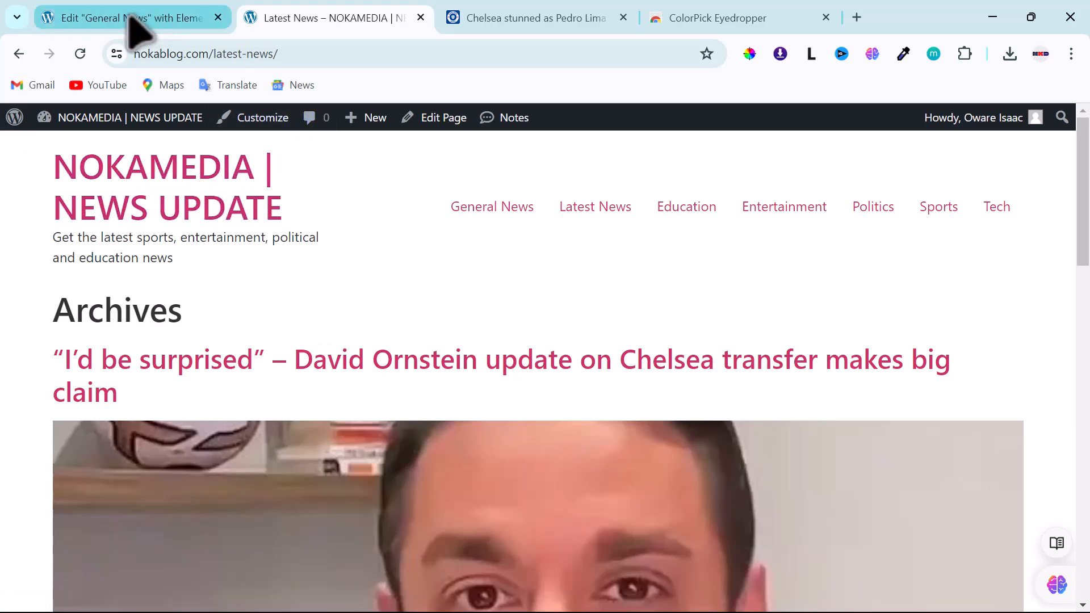
{"action": "left_click", "coordinate": [135, 29]}
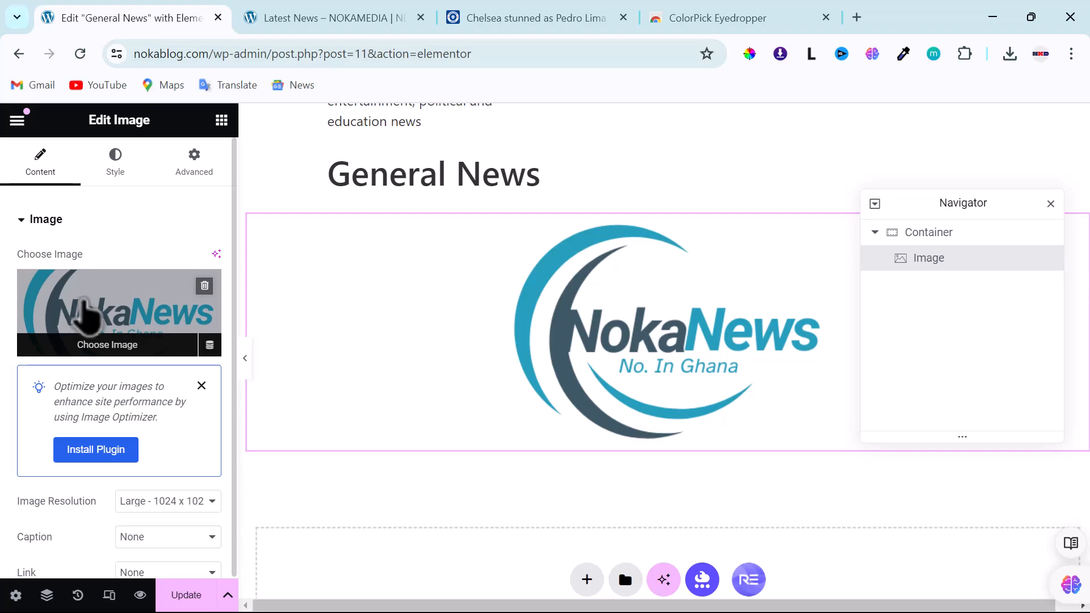
{"action": "left_click", "coordinate": [85, 316]}
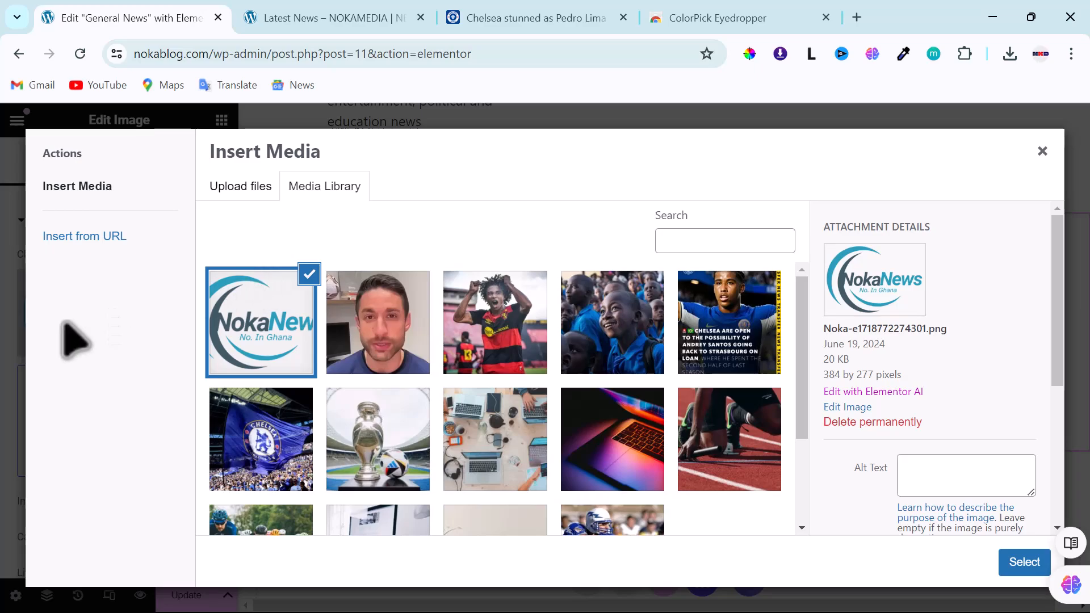
{"action": "left_click", "coordinate": [843, 423]}
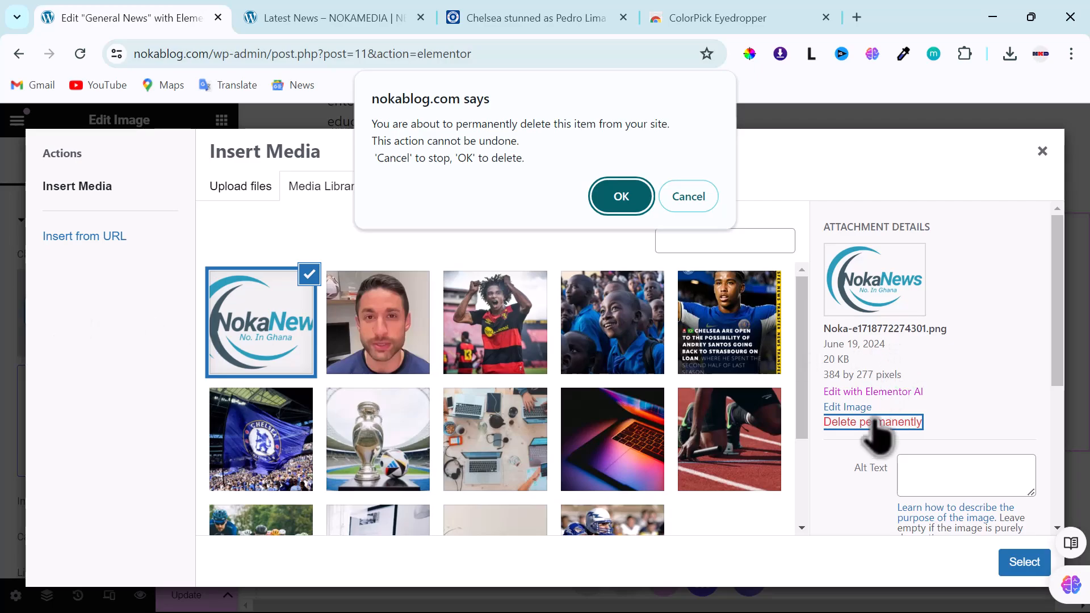
{"action": "left_click", "coordinate": [621, 197]}
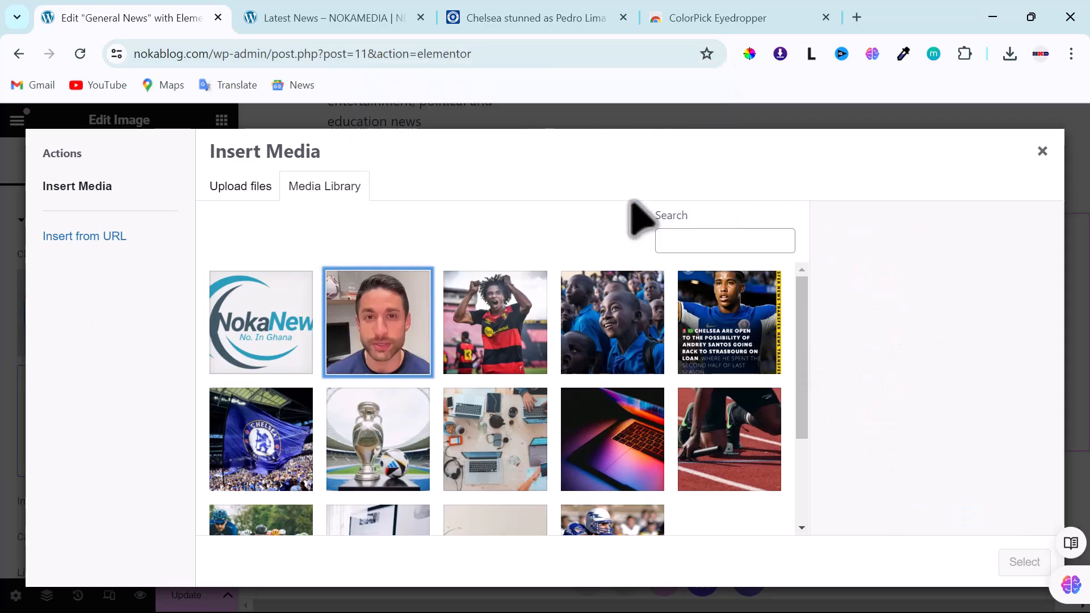
Upload the orange and blue NokaMedia logo file Noka (3).png from the Downloads folder to the media library.
{"action": "left_click", "coordinate": [241, 187]}
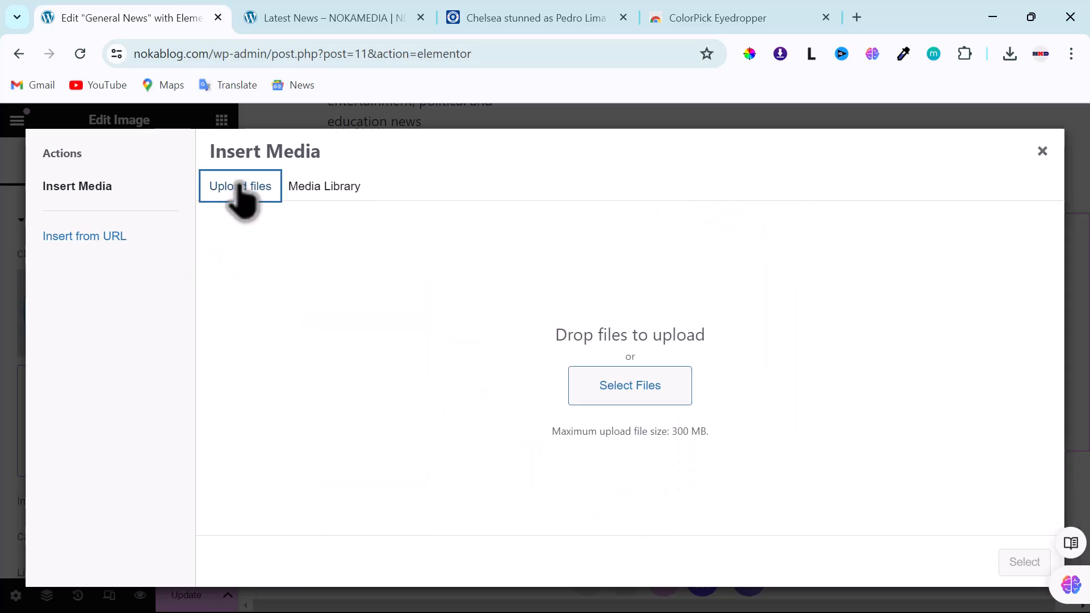
{"action": "left_click", "coordinate": [622, 383]}
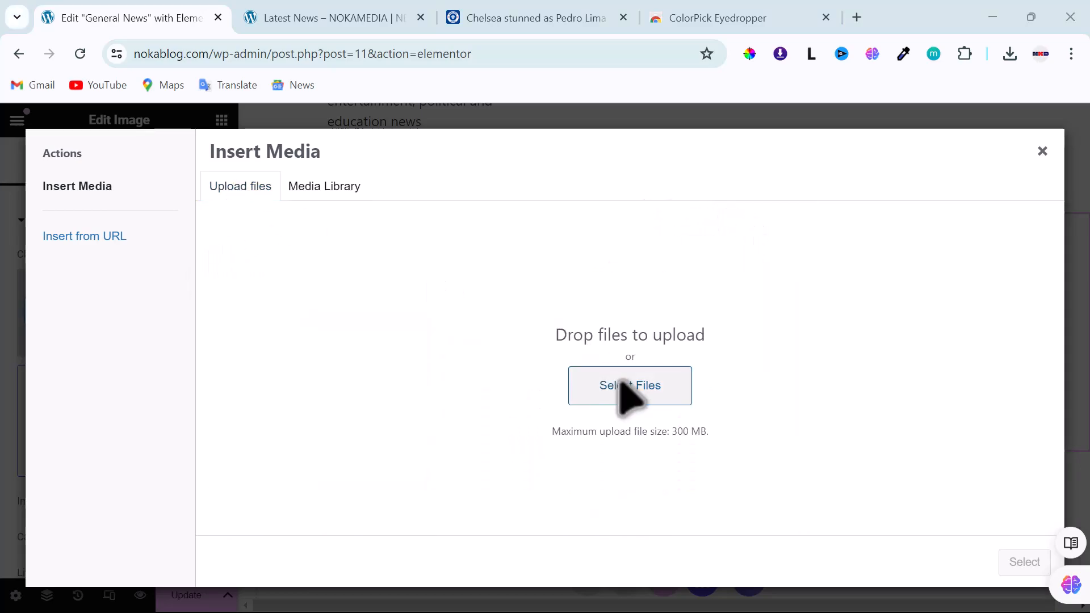
{"action": "left_click", "coordinate": [184, 160]}
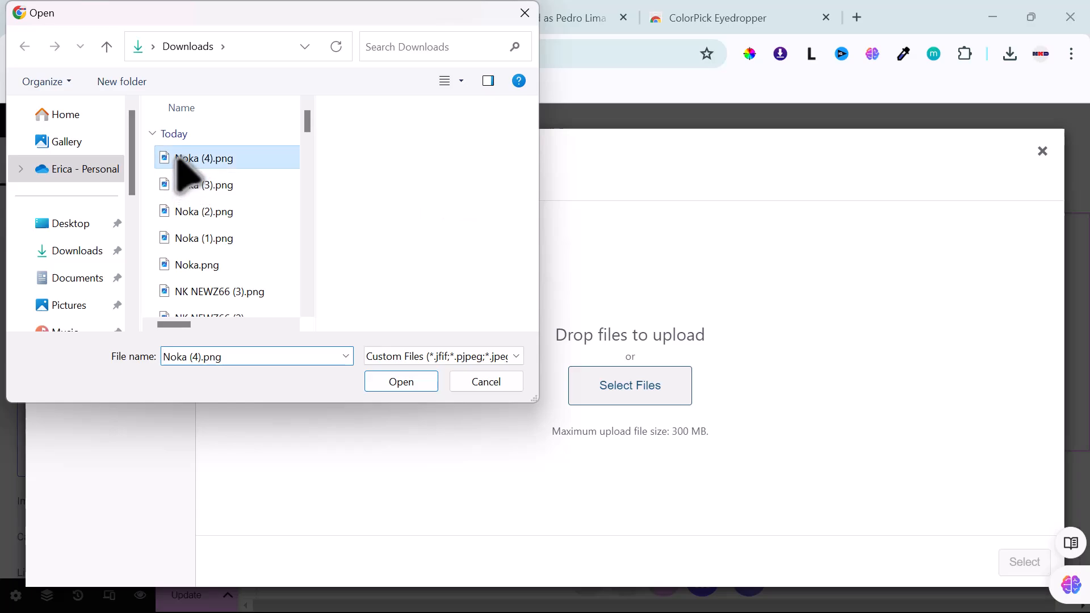
{"action": "left_click", "coordinate": [187, 188]}
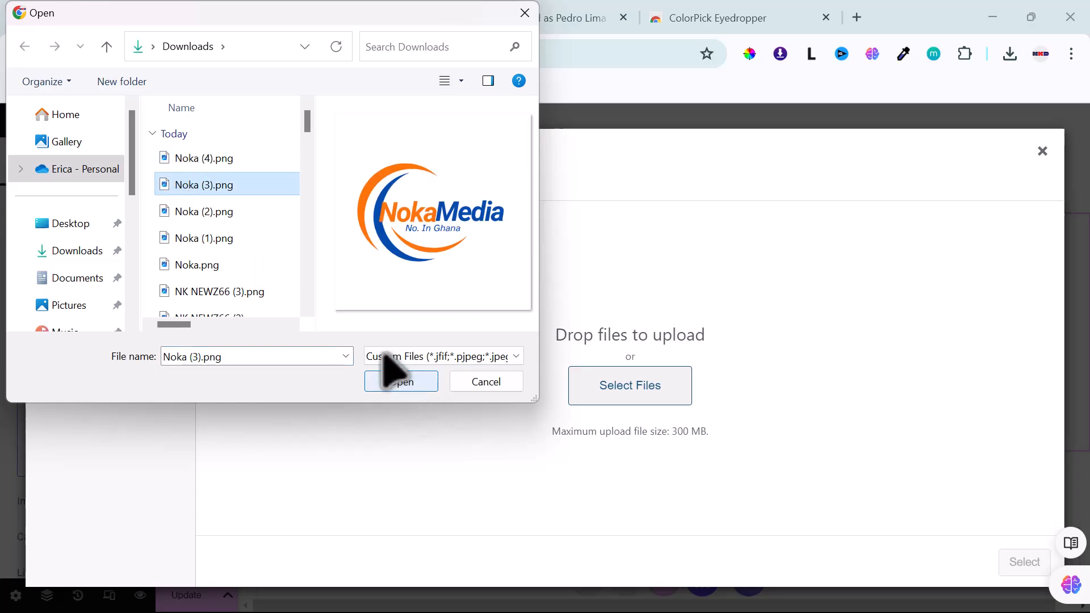
{"action": "left_click", "coordinate": [205, 213]}
{"action": "left_click", "coordinate": [196, 187]}
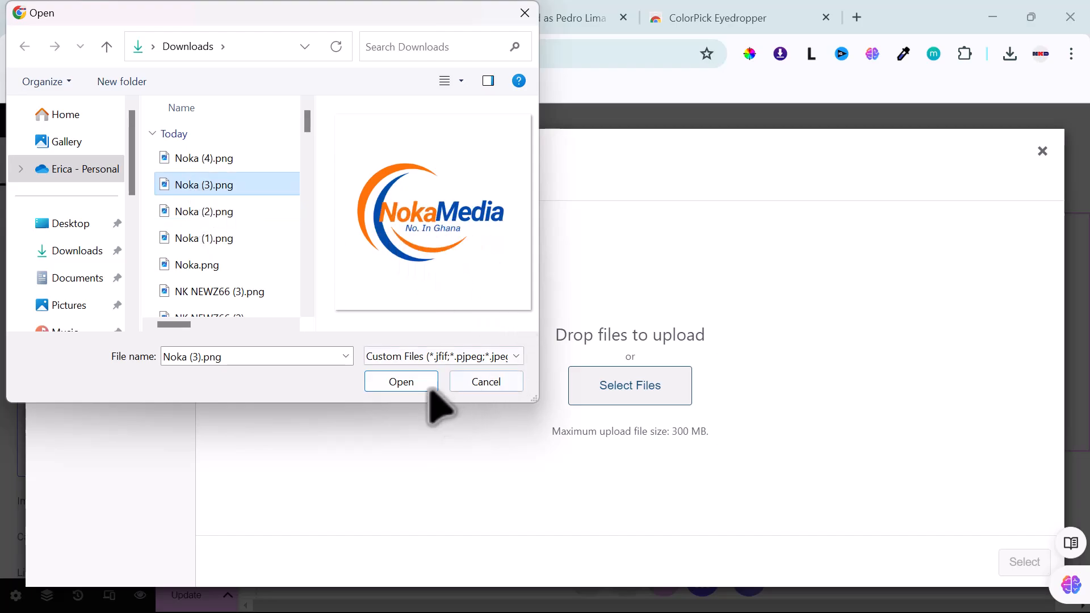
{"action": "left_click", "coordinate": [399, 382]}
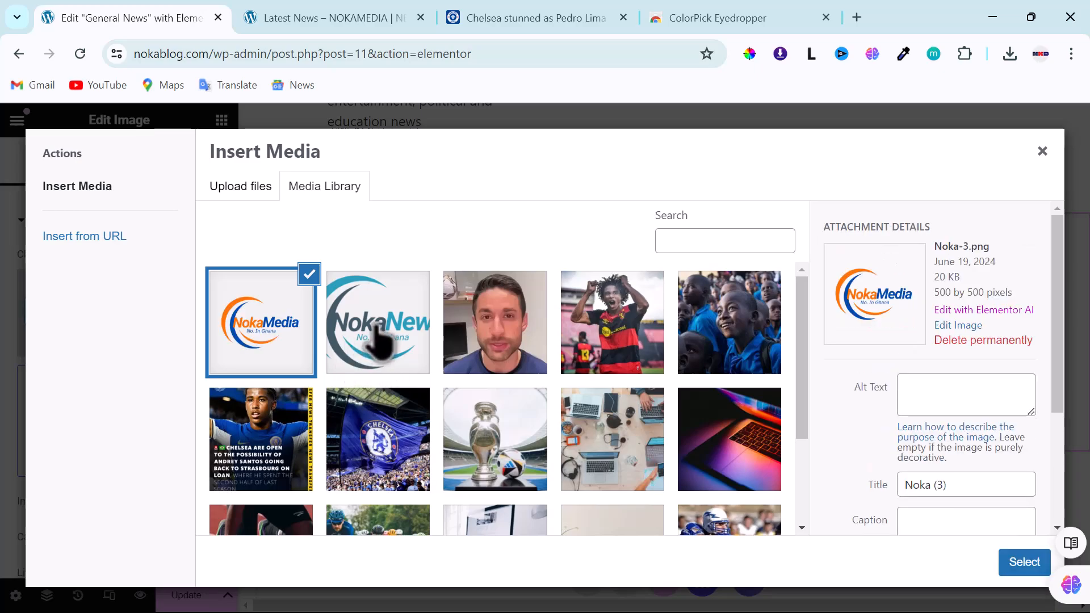
Edit the uploaded NokaMedia logo and frame it with a crop selection of about 389 × 268 px starting at 50, 113.
{"action": "left_click", "coordinate": [951, 327]}
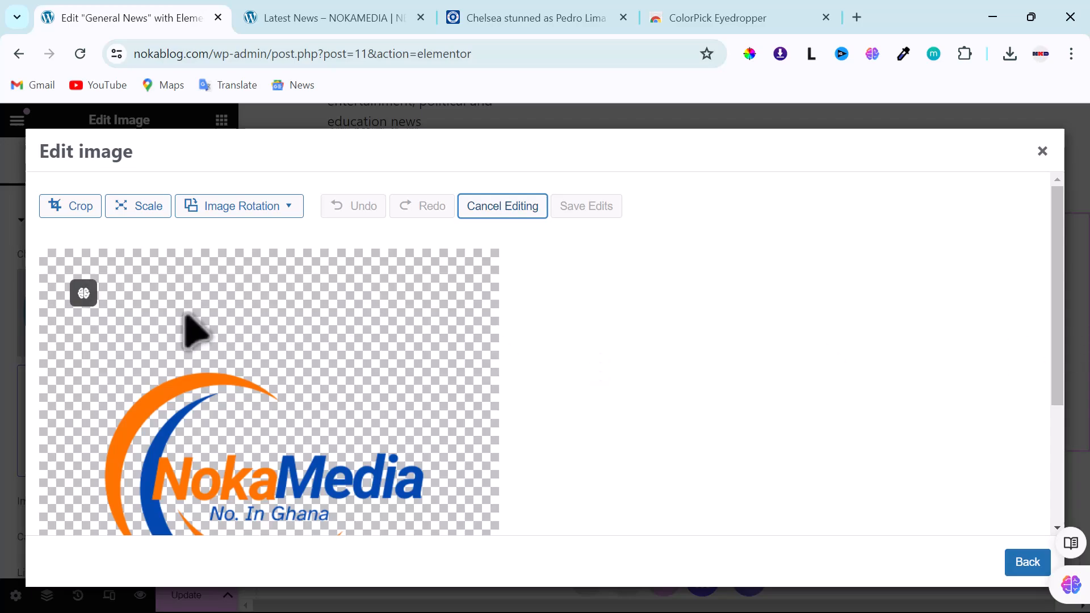
{"action": "left_click", "coordinate": [74, 206]}
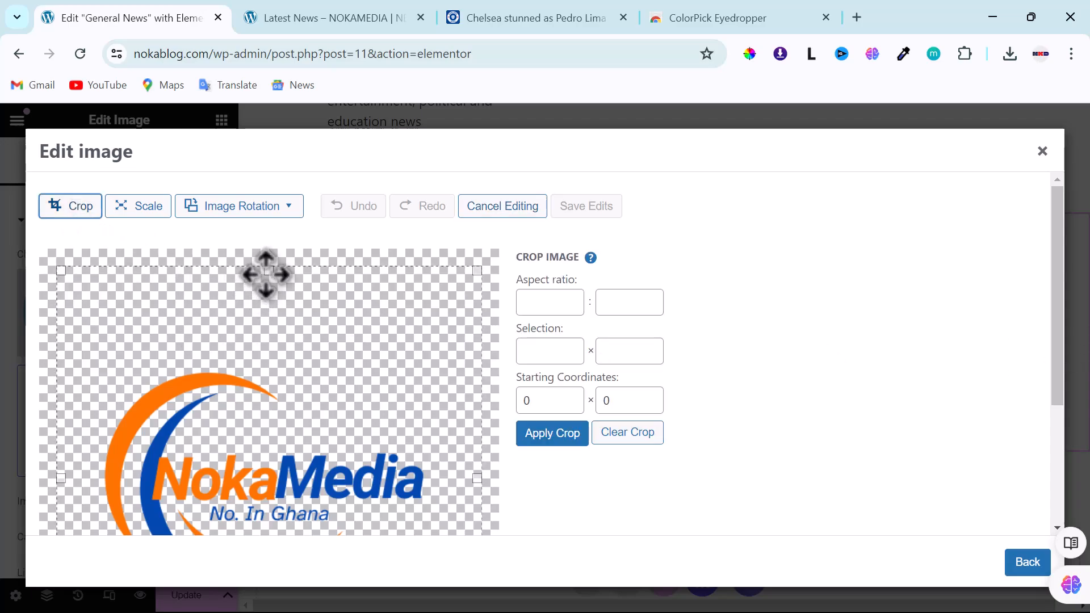
{"action": "left_click_drag", "start_coordinate": [263, 272], "coordinate": [267, 364]}
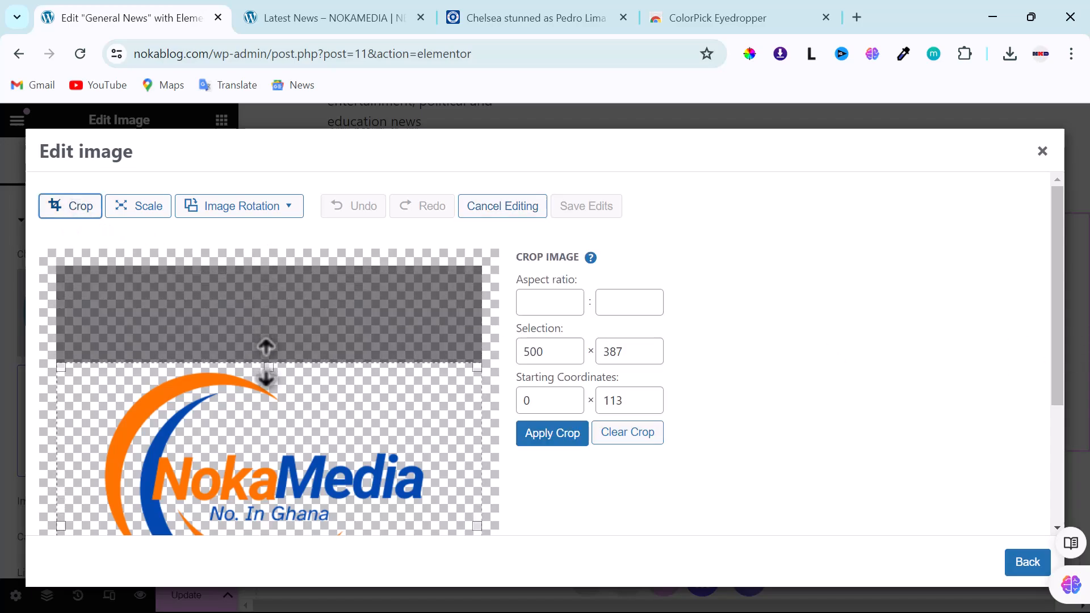
{"action": "scroll", "coordinate": [267, 365], "scroll_direction": "down", "scroll_amount": 3}
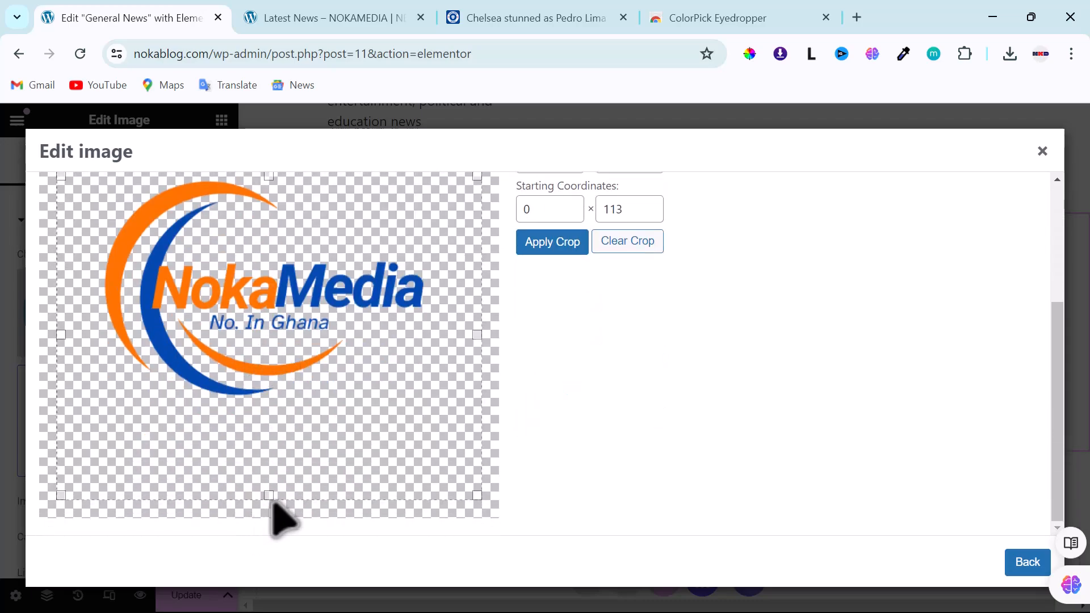
{"action": "left_click_drag", "start_coordinate": [269, 496], "coordinate": [287, 400]}
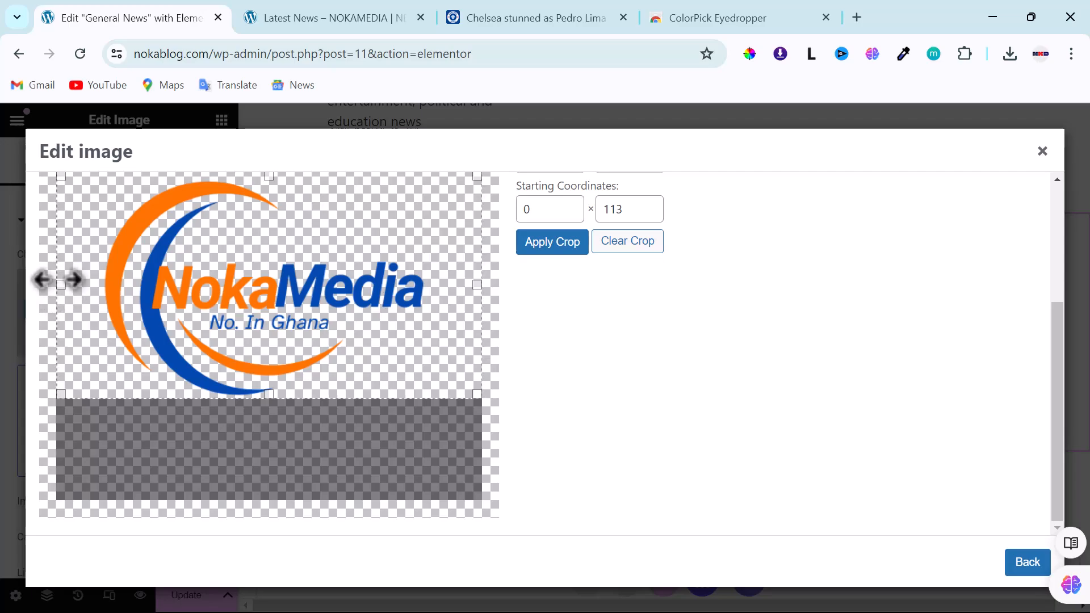
{"action": "left_click_drag", "start_coordinate": [60, 284], "coordinate": [96, 290]}
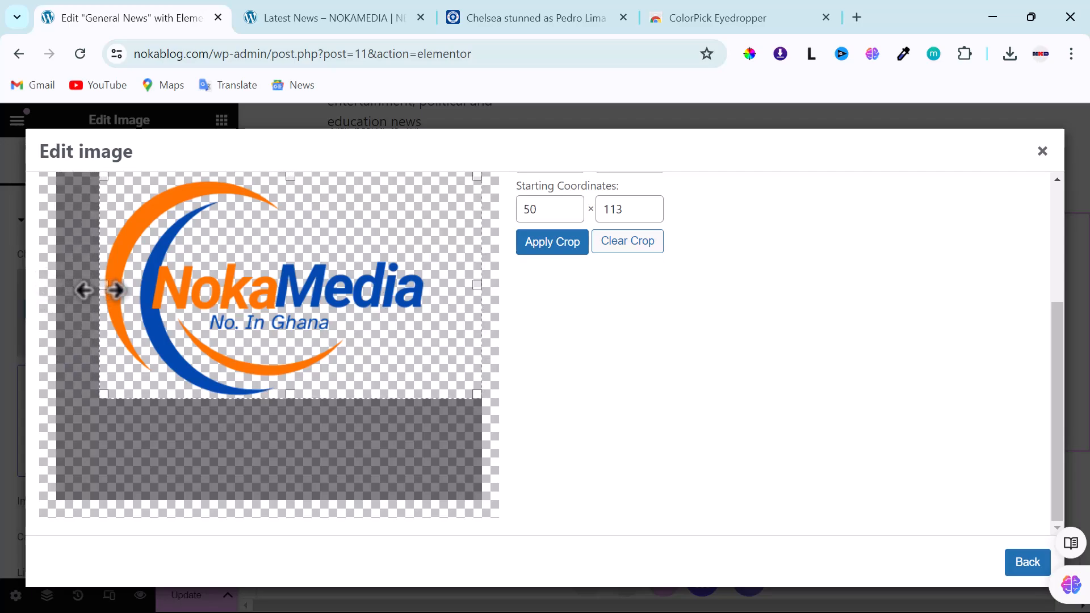
{"action": "left_click_drag", "start_coordinate": [479, 287], "coordinate": [431, 289]}
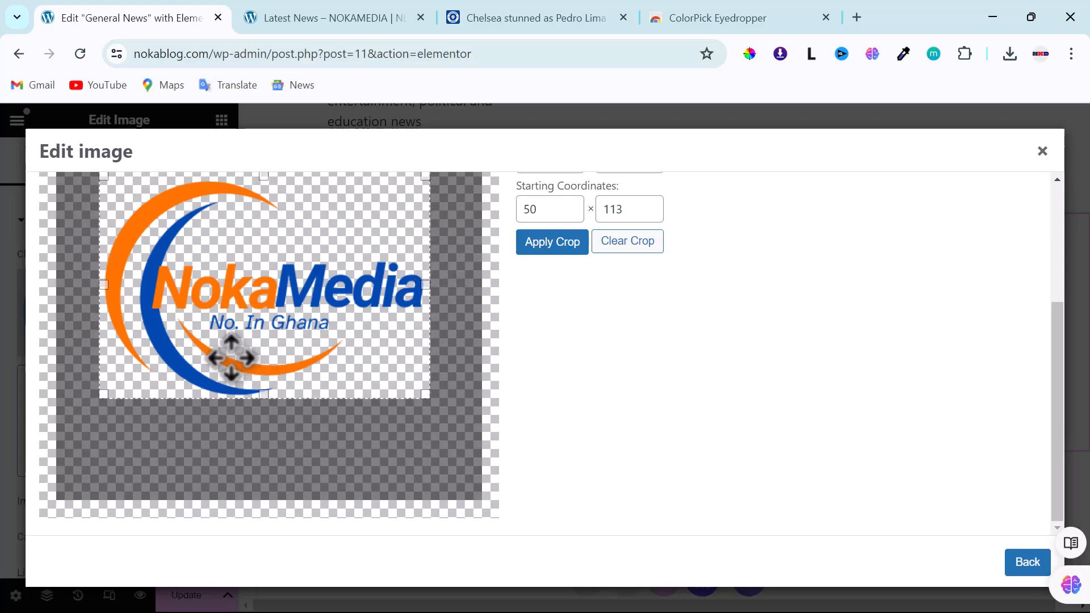
Tighten the crop selection's upper edge to about 389 × 259 px, apply the crop and save the image edits.
{"action": "scroll", "coordinate": [227, 355], "scroll_direction": "up", "scroll_amount": 3}
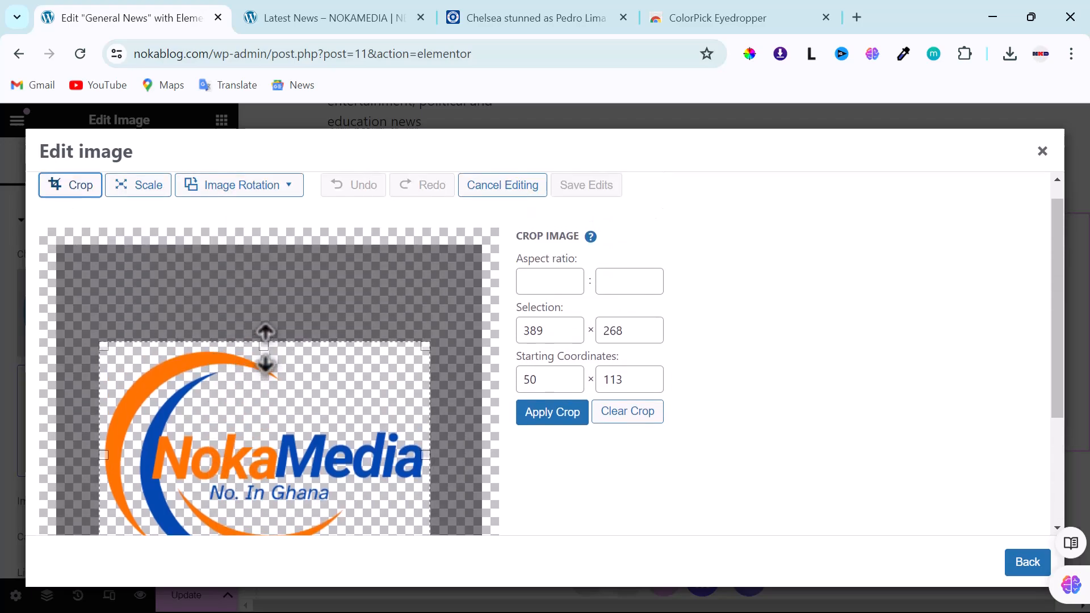
{"action": "left_click_drag", "start_coordinate": [265, 347], "coordinate": [265, 349]}
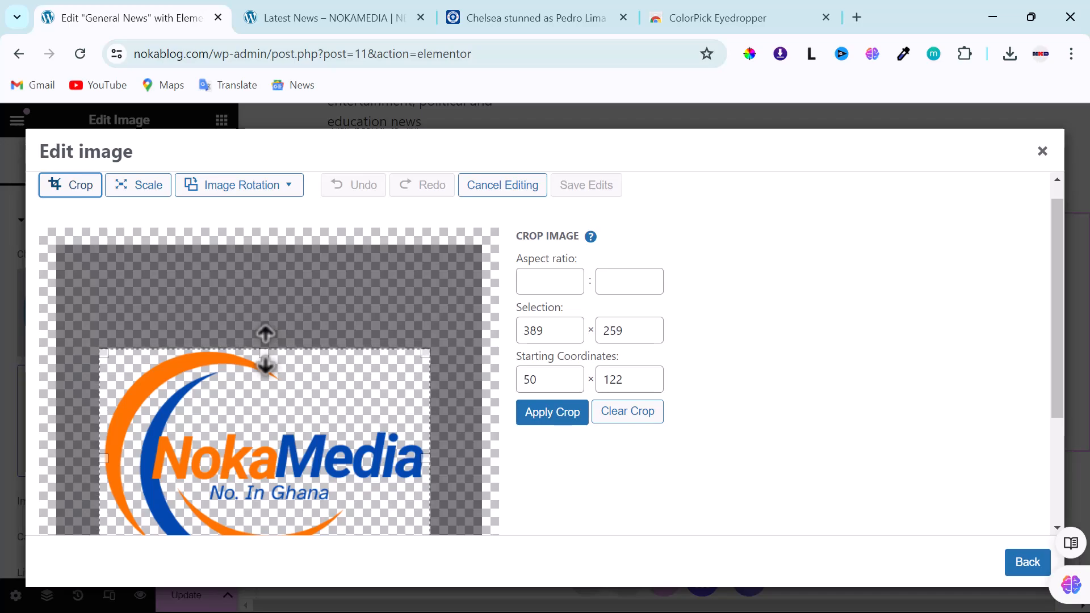
{"action": "scroll", "coordinate": [275, 425], "scroll_direction": "down", "scroll_amount": 3}
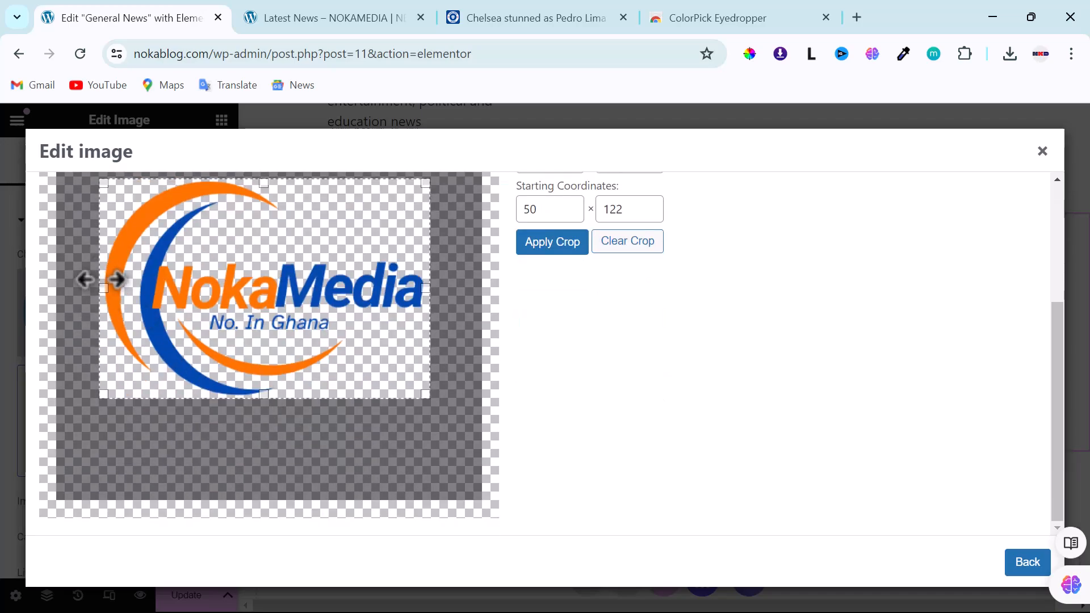
{"action": "left_click", "coordinate": [539, 245]}
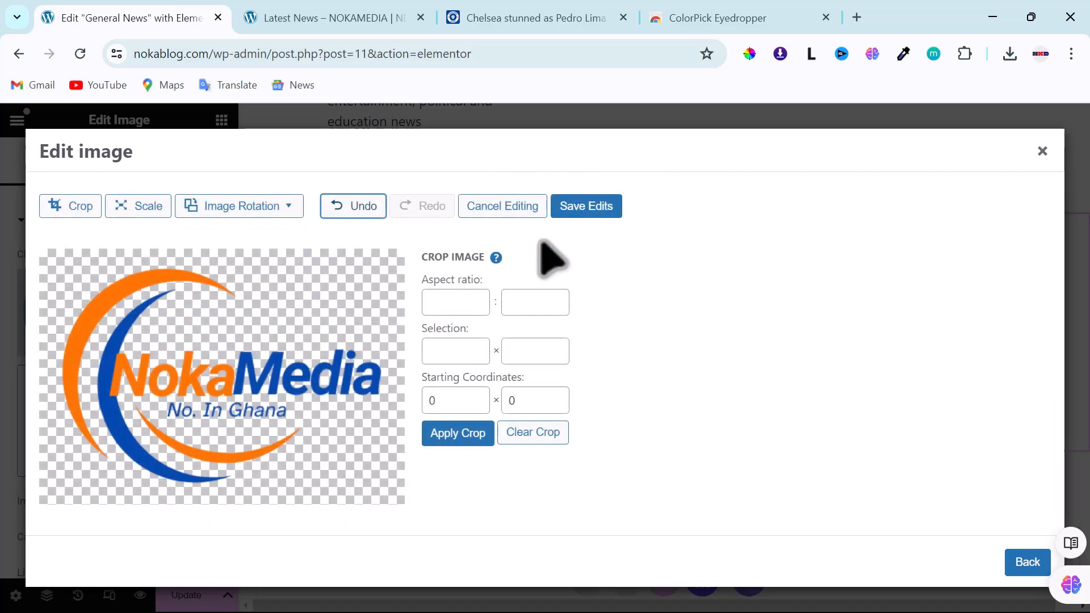
{"action": "left_click", "coordinate": [585, 207]}
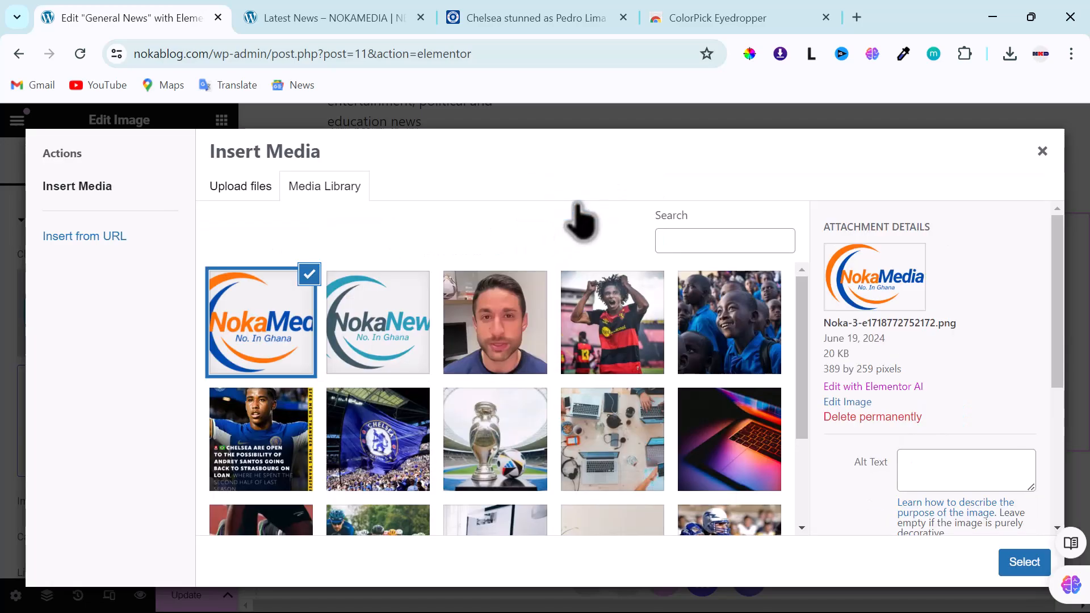
Change the cropped logo's title to "Noka Media" and insert it into the image widget.
{"action": "scroll", "coordinate": [959, 490], "scroll_direction": "down", "scroll_amount": 1}
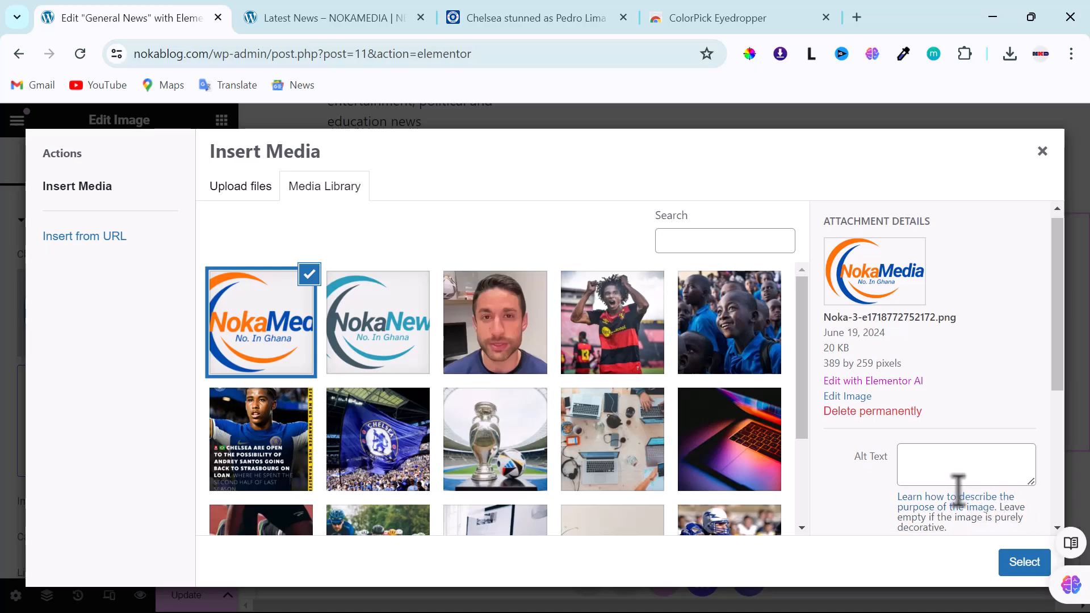
{"action": "scroll", "coordinate": [959, 490], "scroll_direction": "down", "scroll_amount": 4}
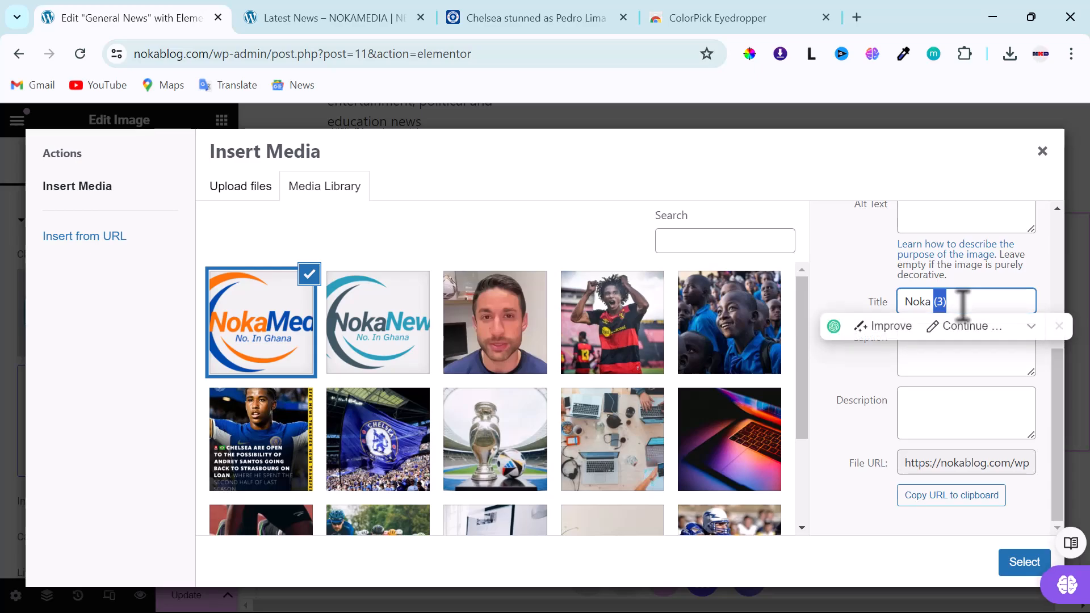
{"action": "type", "text": "Media"}
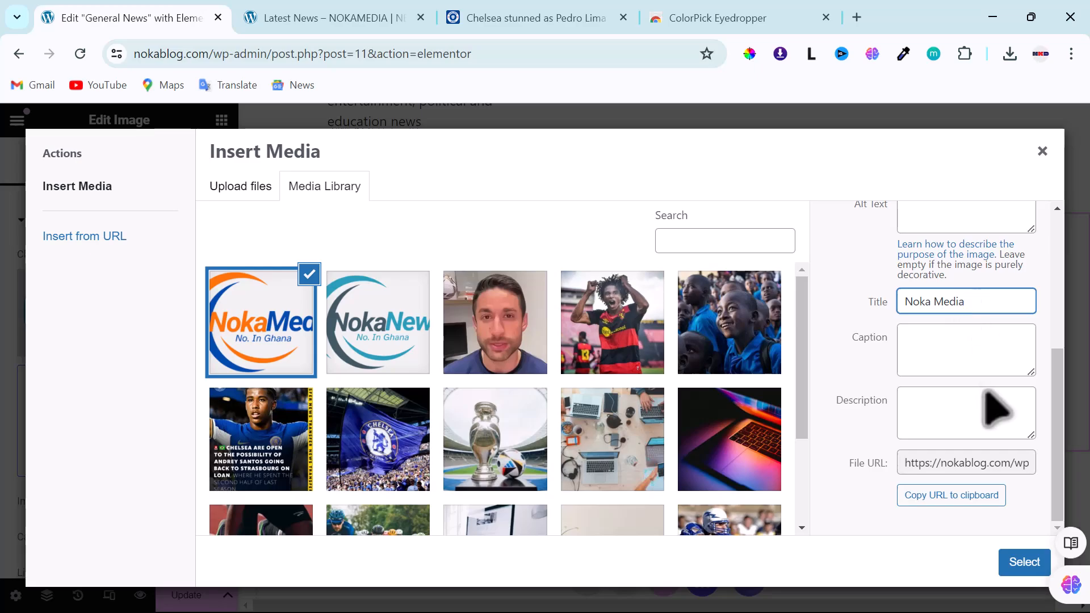
{"action": "left_click", "coordinate": [1025, 562]}
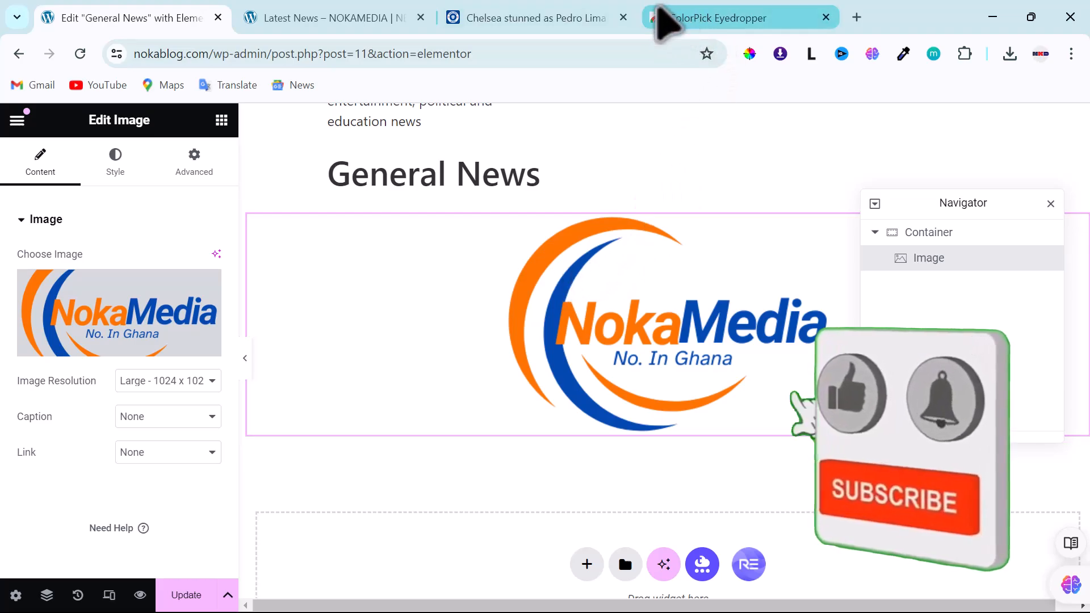
Sample the blue of the NokaMedia logo on the page with ColorPick Eyedropper and copy its hex code 0049AF.
{"action": "left_click", "coordinate": [683, 17]}
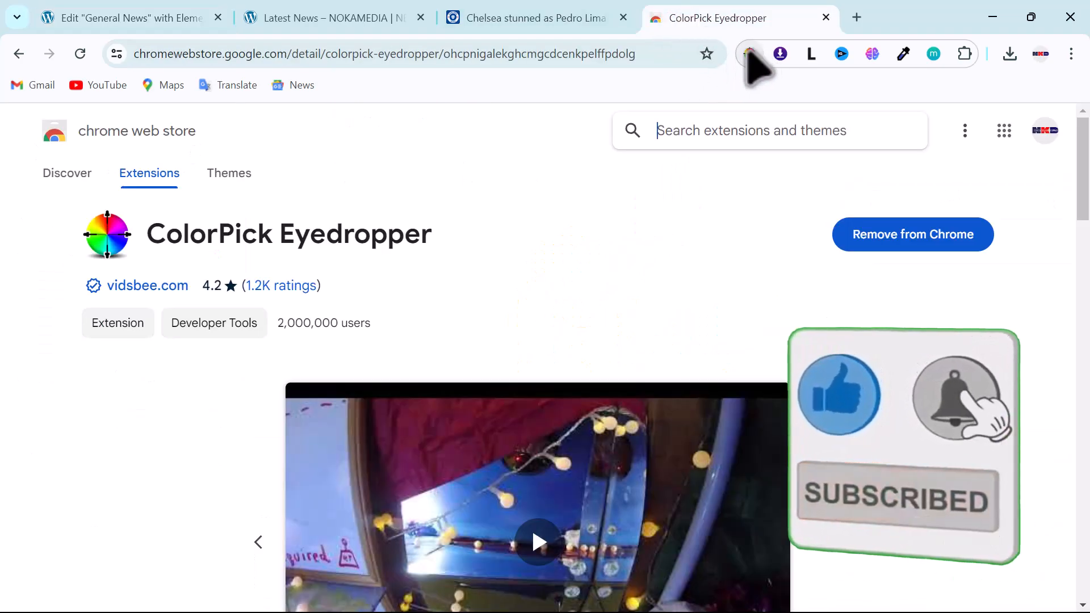
{"action": "left_click", "coordinate": [168, 18]}
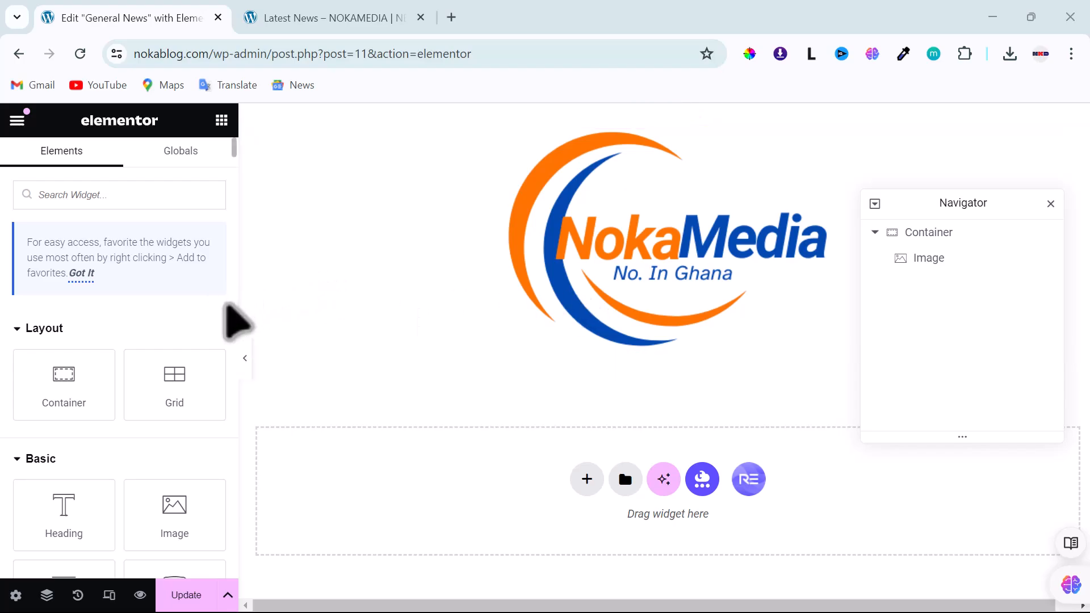
{"action": "scroll", "coordinate": [585, 204], "scroll_direction": "up", "scroll_amount": 2}
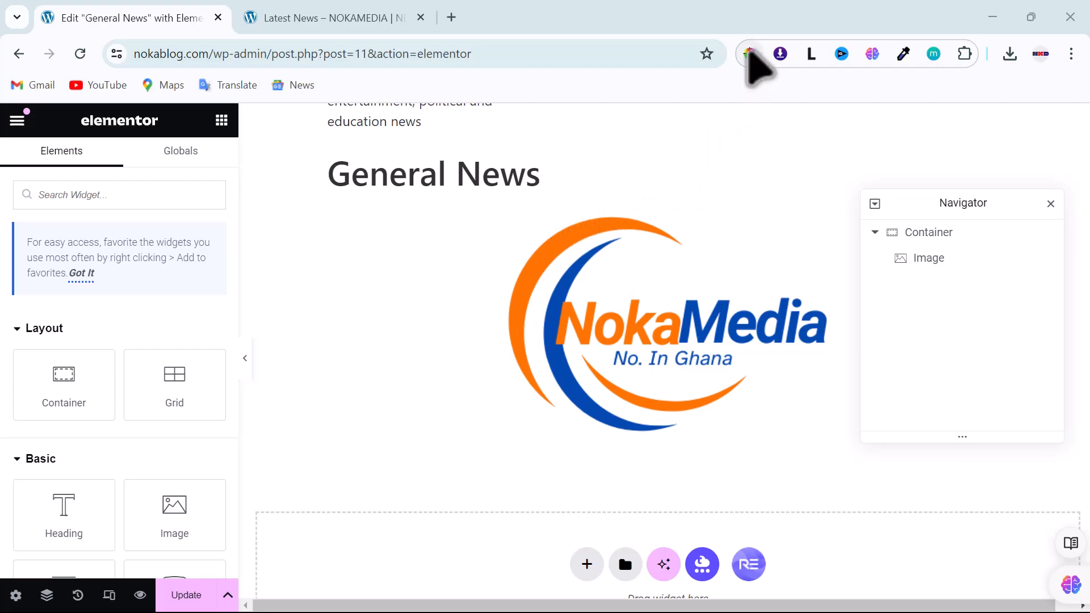
{"action": "left_click", "coordinate": [748, 53]}
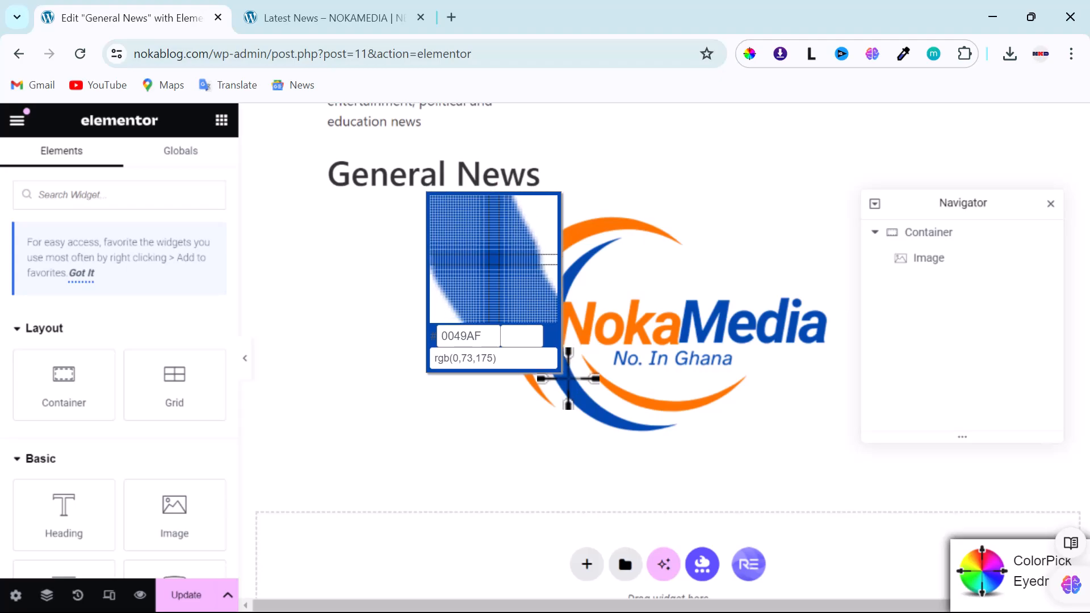
{"action": "left_click", "coordinate": [568, 378]}
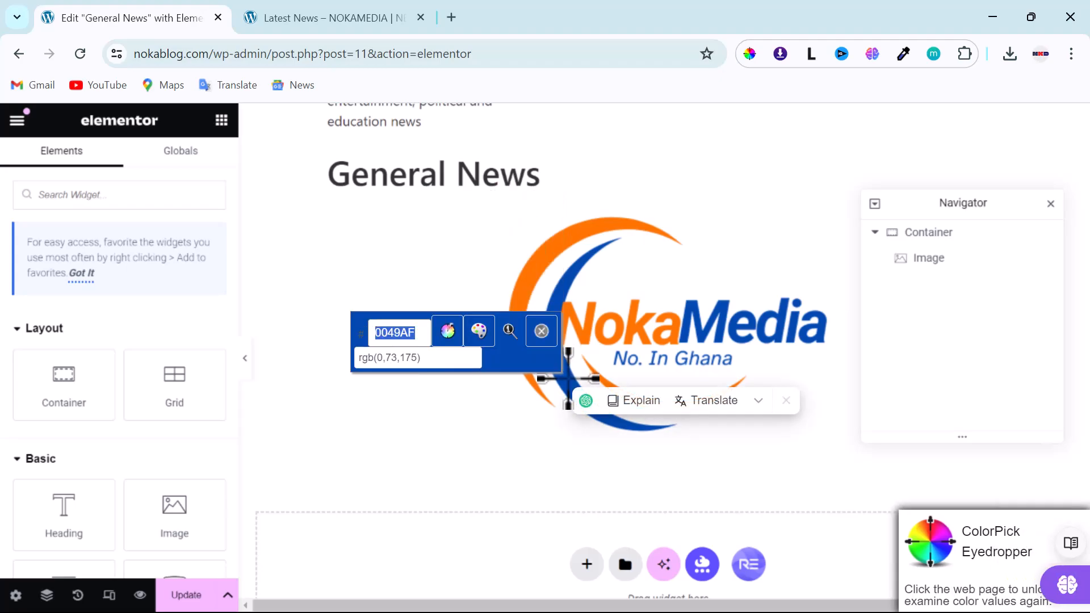
{"action": "right_click", "coordinate": [402, 330]}
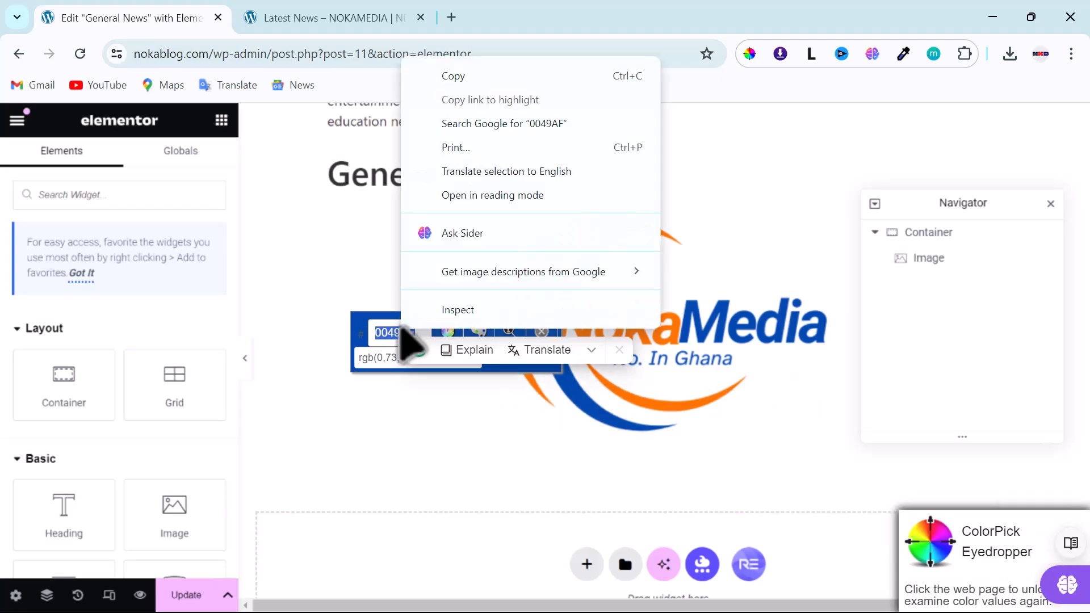
{"action": "left_click", "coordinate": [447, 77]}
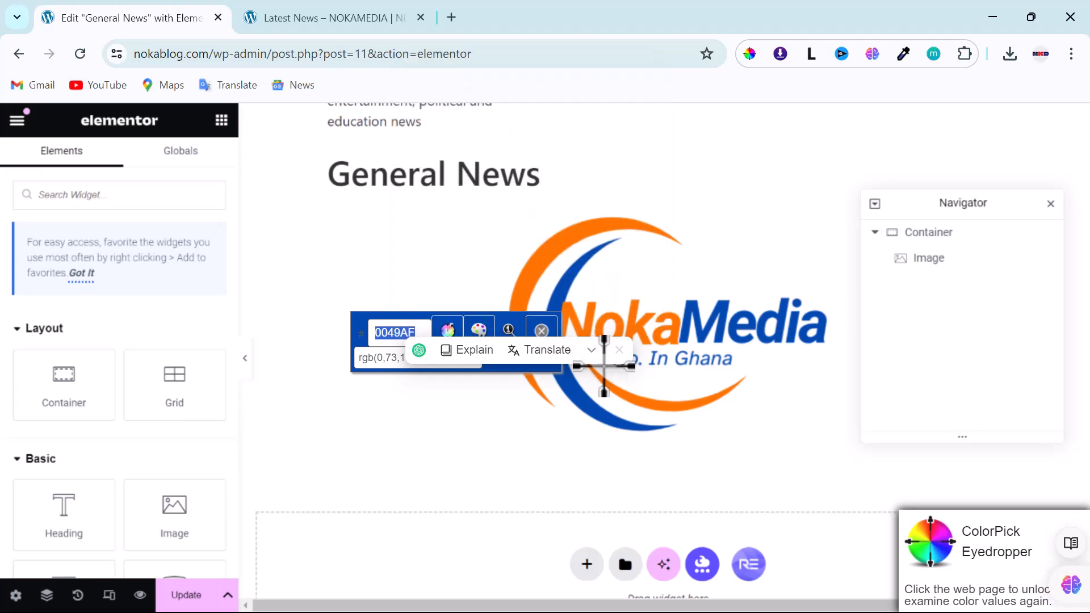
Close the ColorPick Eyedropper and open the Global Colors in Elementor's Site Settings.
{"action": "left_click", "coordinate": [542, 330]}
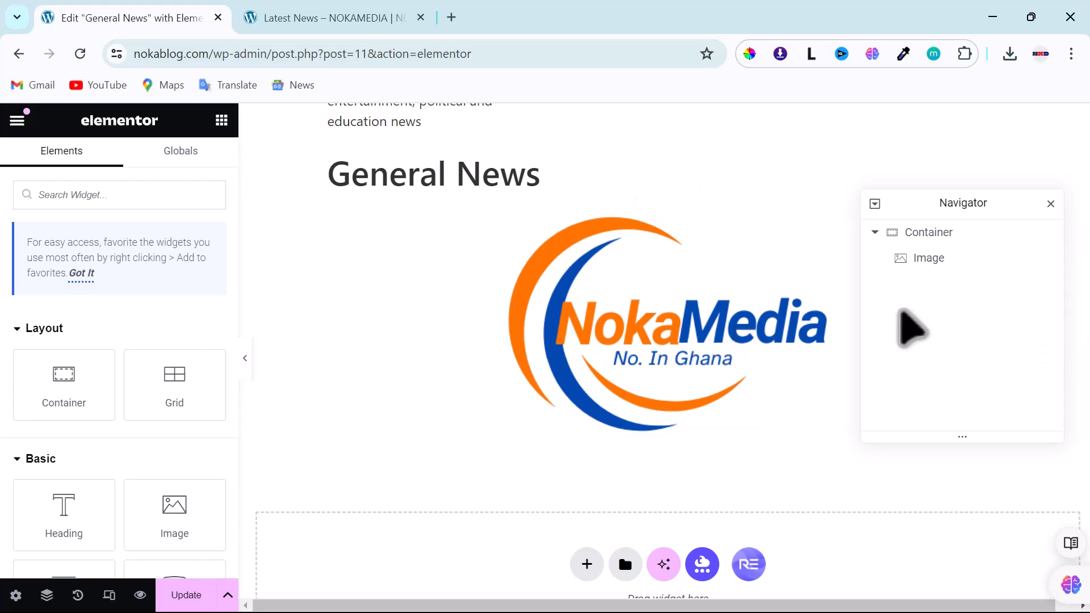
{"action": "left_click", "coordinate": [17, 121]}
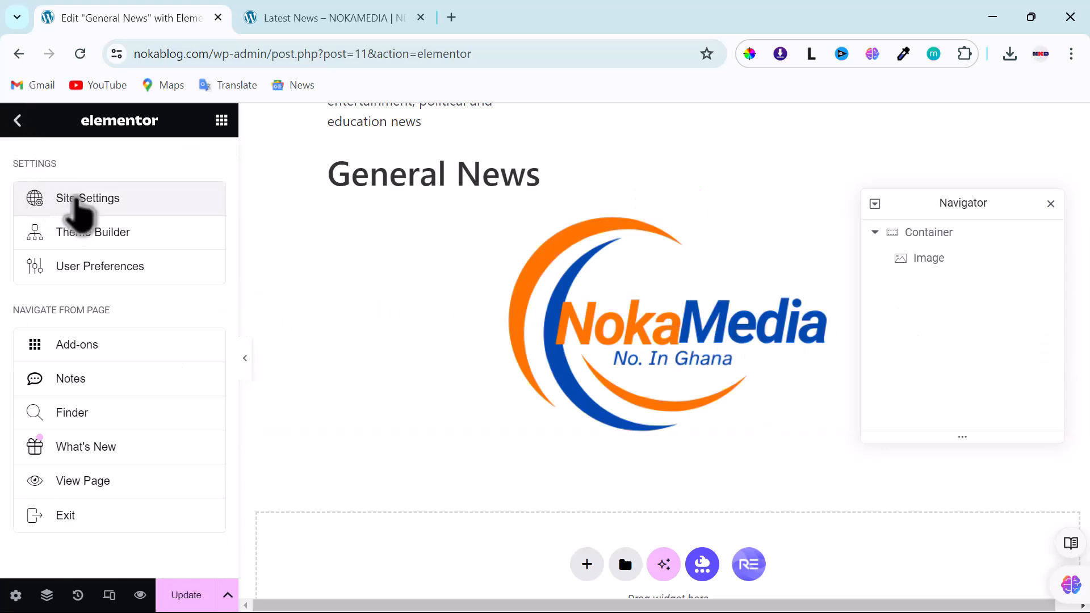
{"action": "left_click", "coordinate": [77, 199]}
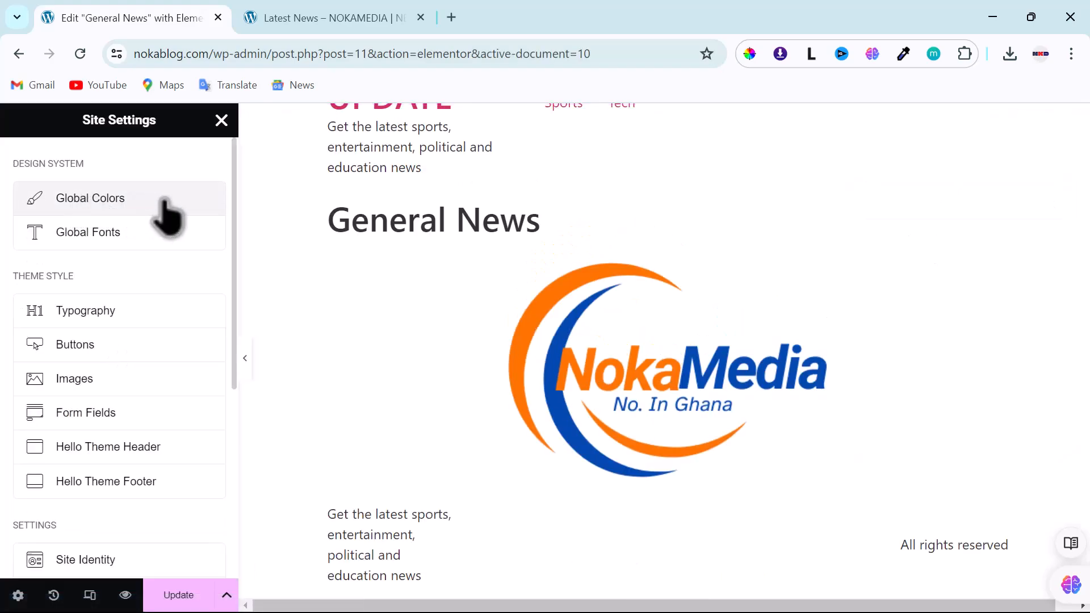
{"action": "left_click", "coordinate": [112, 210]}
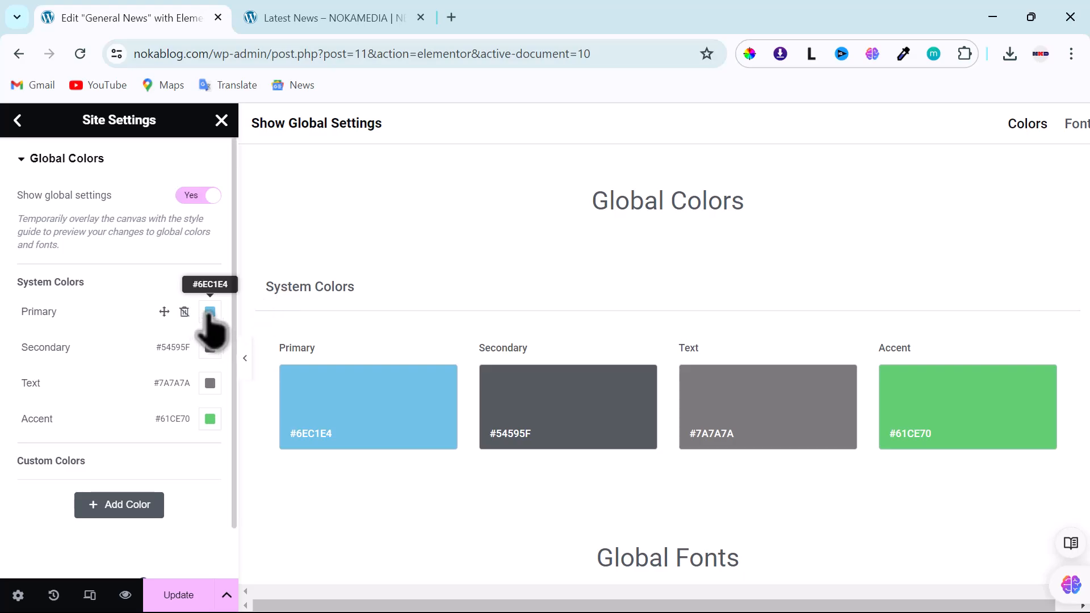
Set the Primary system color to #0049AF.
{"action": "left_click", "coordinate": [209, 316]}
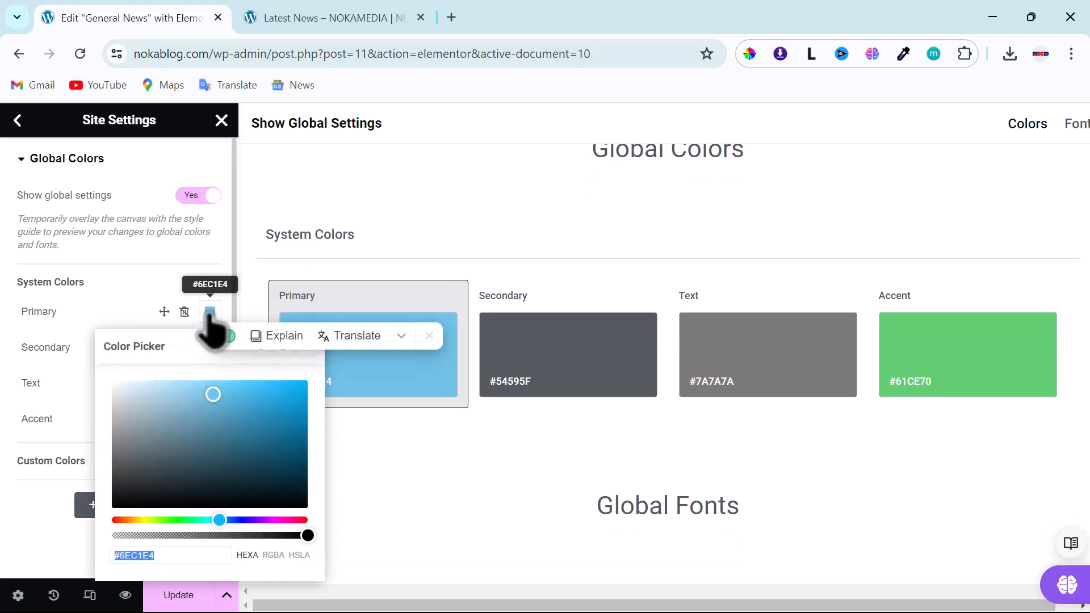
{"action": "left_click", "coordinate": [188, 545]}
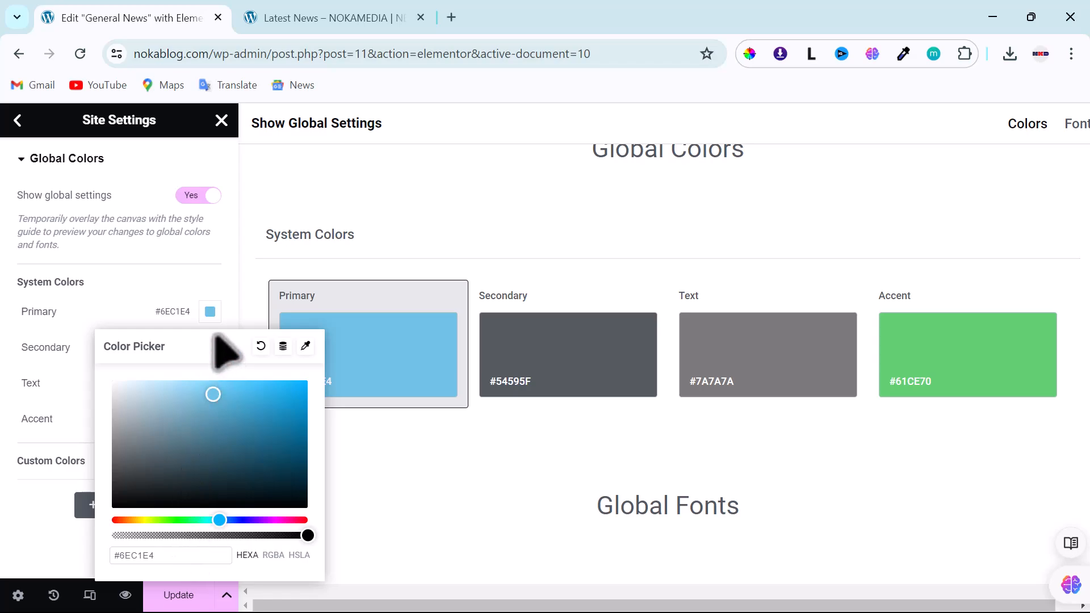
{"action": "left_click", "coordinate": [209, 313]}
{"action": "left_click", "coordinate": [210, 315]}
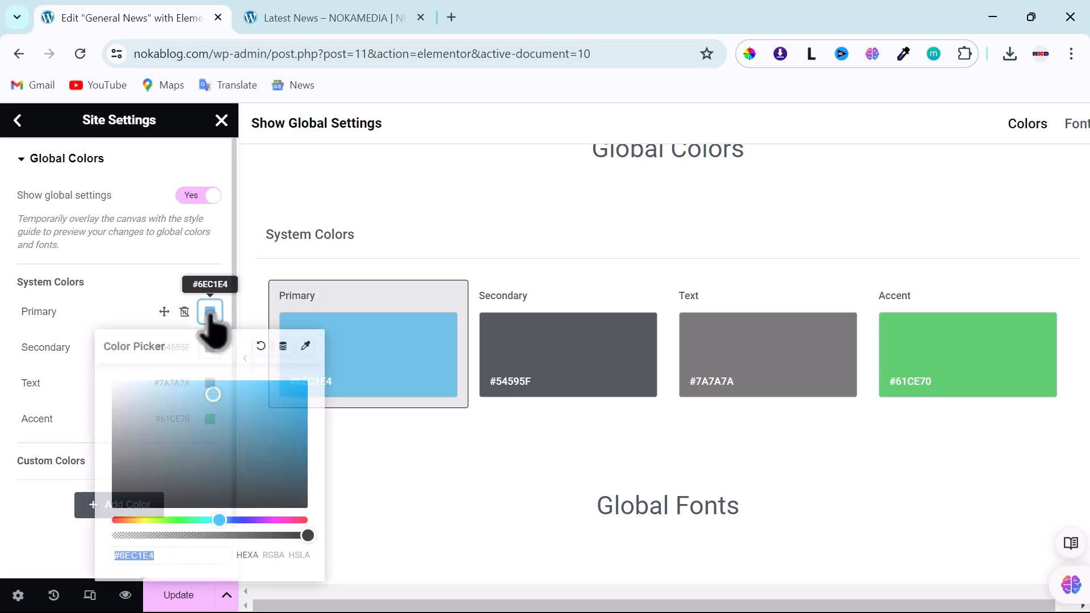
{"action": "scroll", "coordinate": [233, 321], "scroll_direction": "down", "scroll_amount": 1}
{"action": "scroll", "coordinate": [236, 325], "scroll_direction": "down", "scroll_amount": 1}
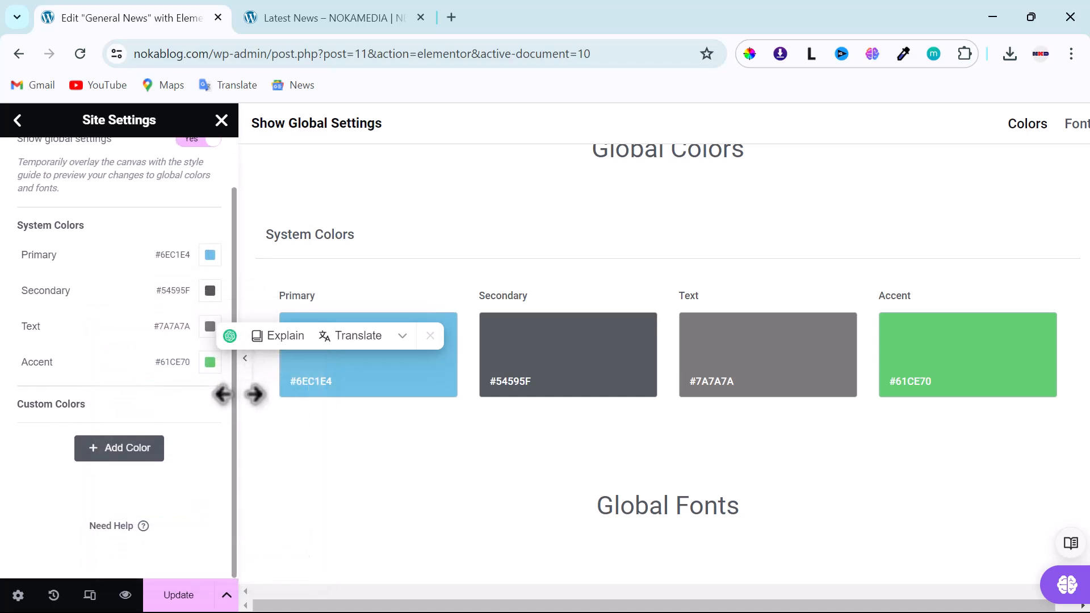
{"action": "left_click", "coordinate": [209, 255]}
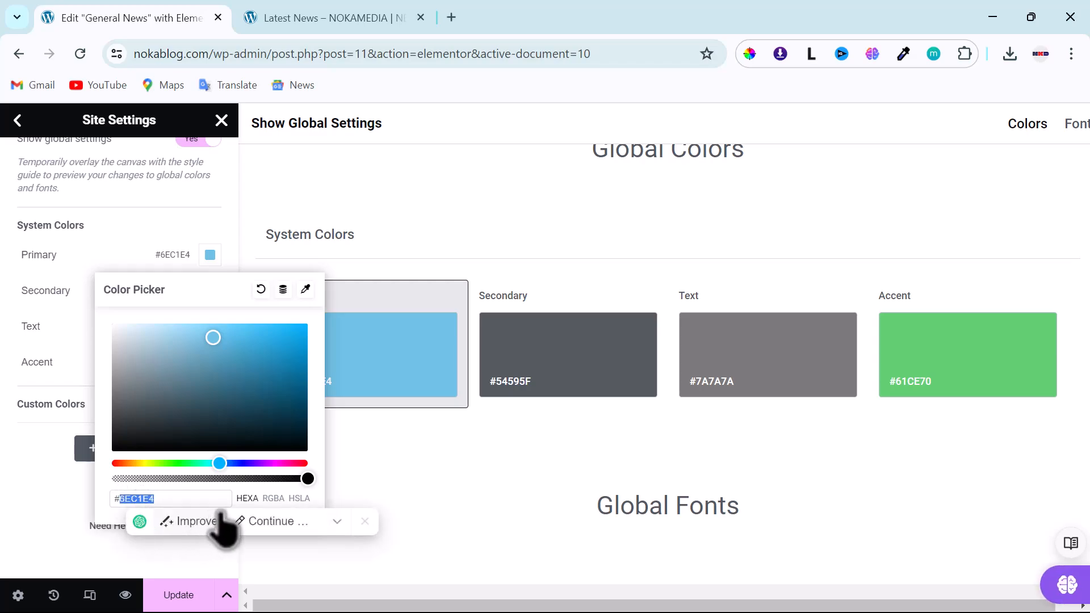
{"action": "type", "text": "0049AF"}
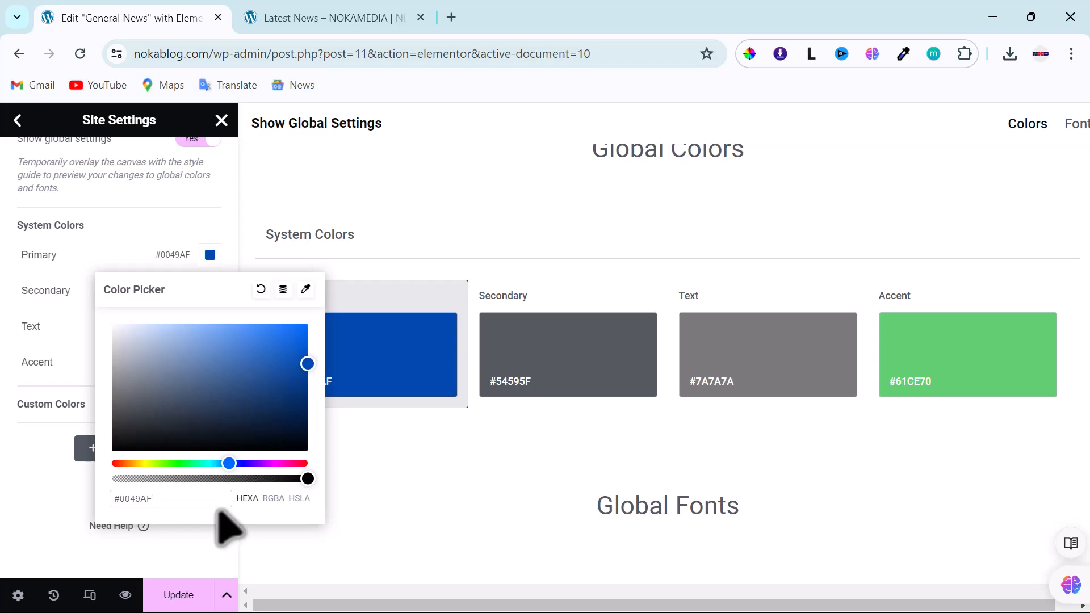
{"action": "left_click", "coordinate": [209, 256]}
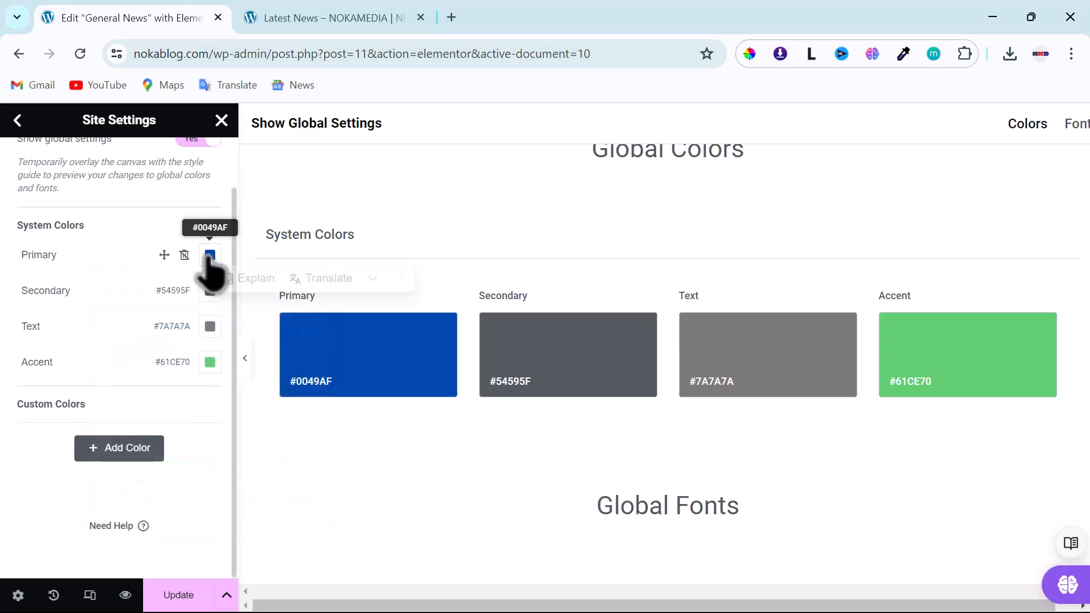
{"action": "left_click", "coordinate": [209, 255]}
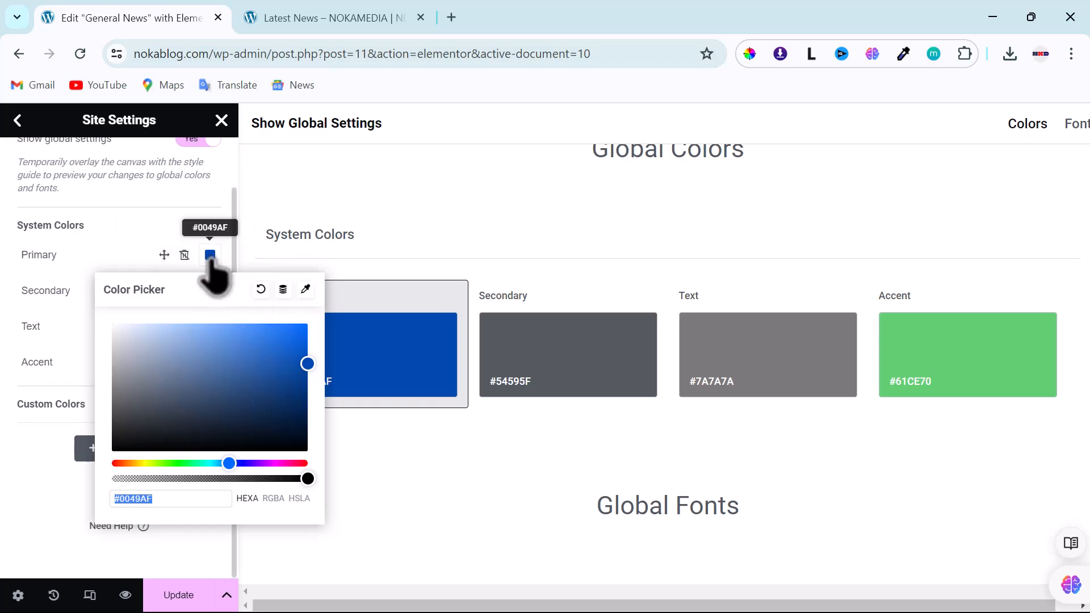
{"action": "left_click", "coordinate": [209, 257]}
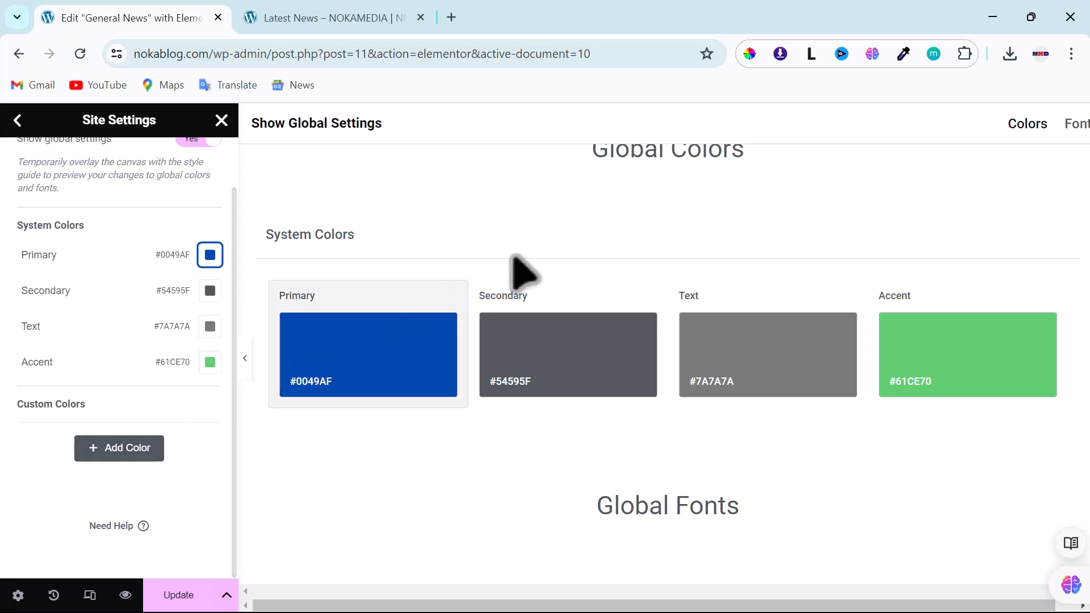
Leave the Global Colors settings and save the color changes.
{"action": "scroll", "coordinate": [264, 278], "scroll_direction": "up", "scroll_amount": 2}
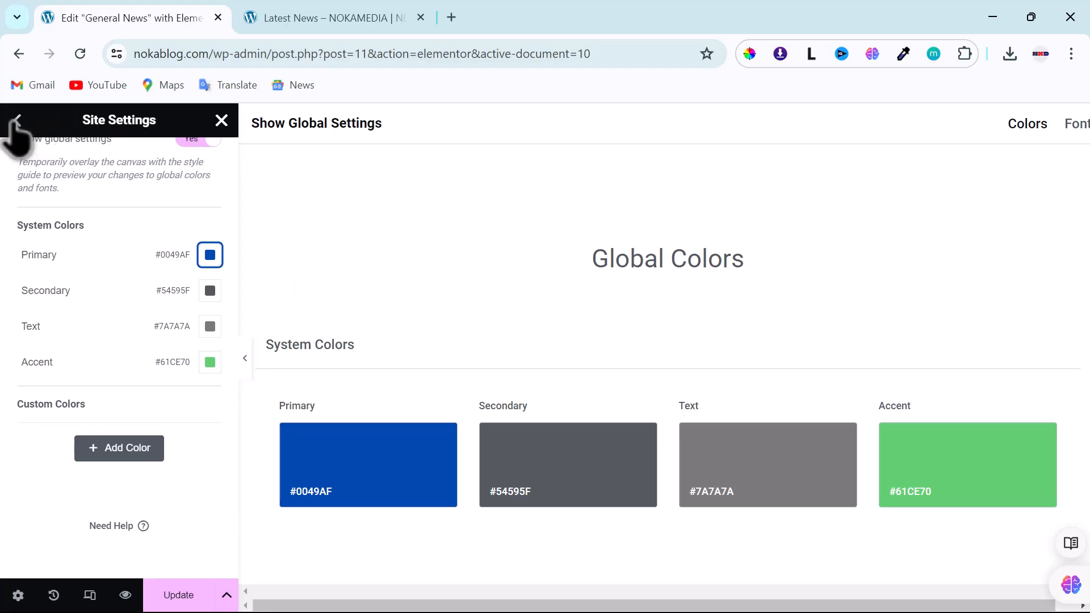
{"action": "left_click", "coordinate": [16, 120]}
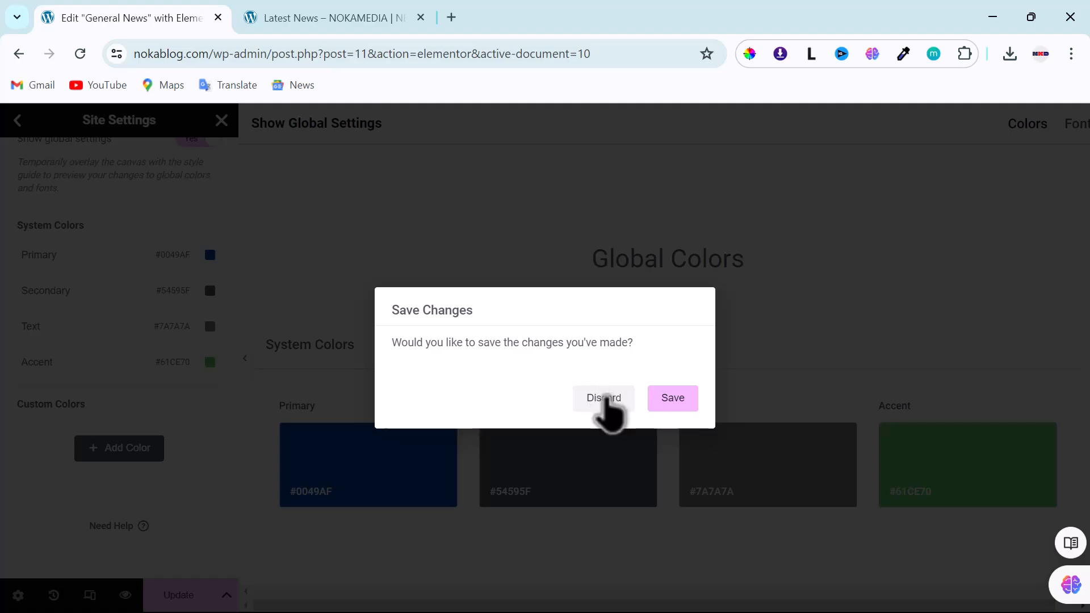
{"action": "left_click", "coordinate": [660, 398]}
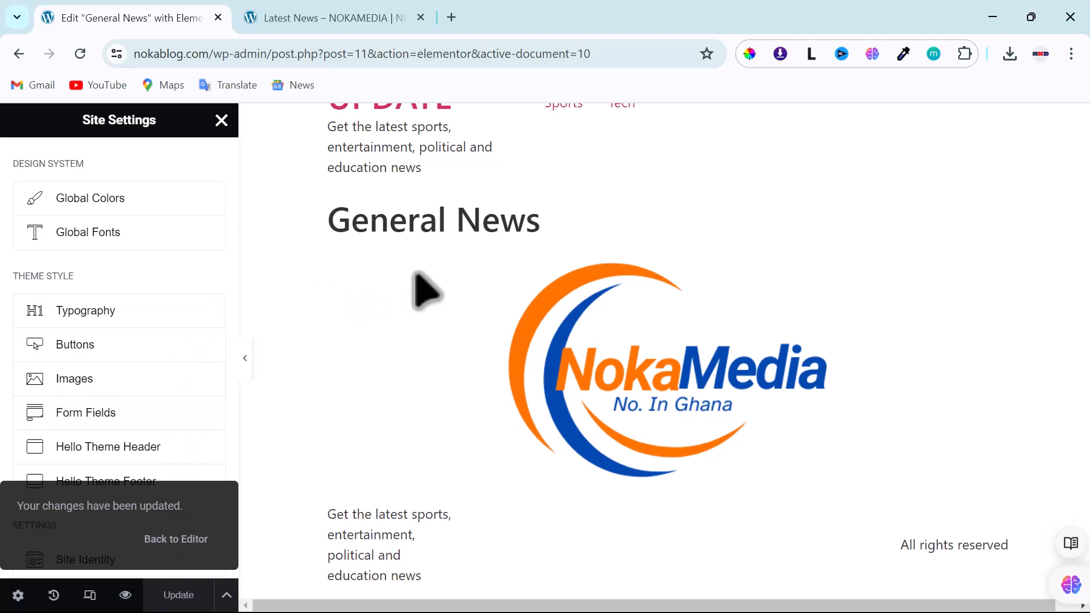
Sample the orange of the NokaMedia logo with ColorPick Eyedropper, copy its hex code FF7402 and close the eyedropper.
{"action": "scroll", "coordinate": [426, 291], "scroll_direction": "up", "scroll_amount": 2}
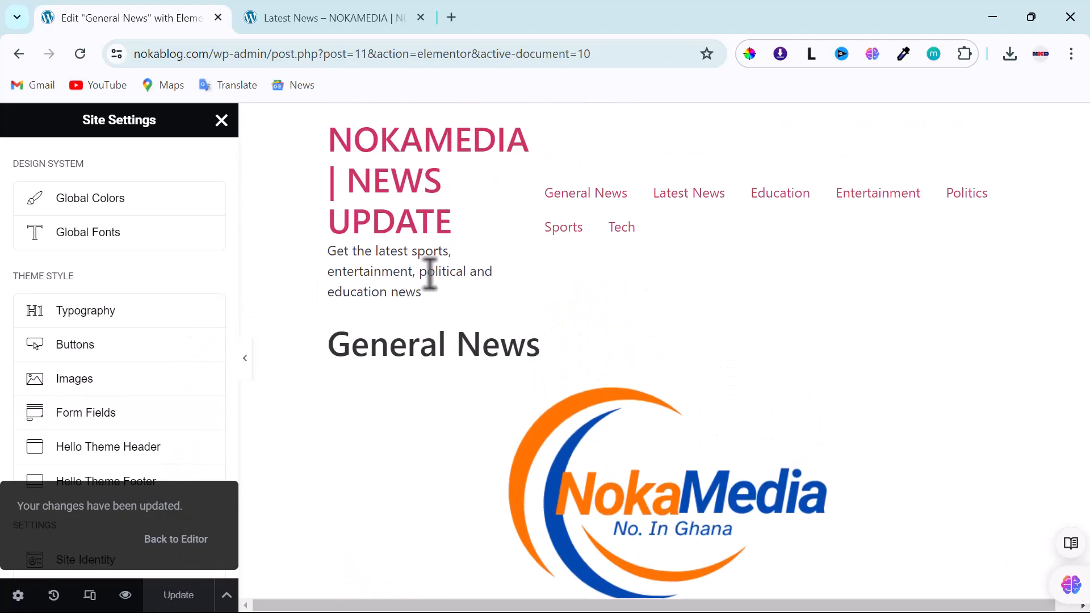
{"action": "left_click", "coordinate": [749, 54]}
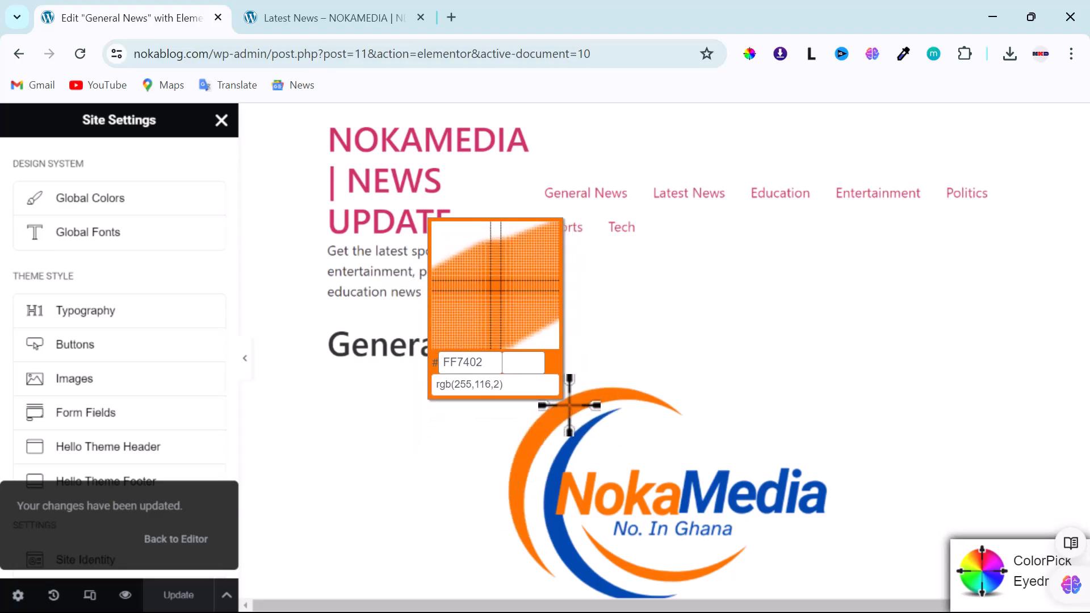
{"action": "left_click", "coordinate": [570, 405]}
{"action": "right_click", "coordinate": [394, 357]}
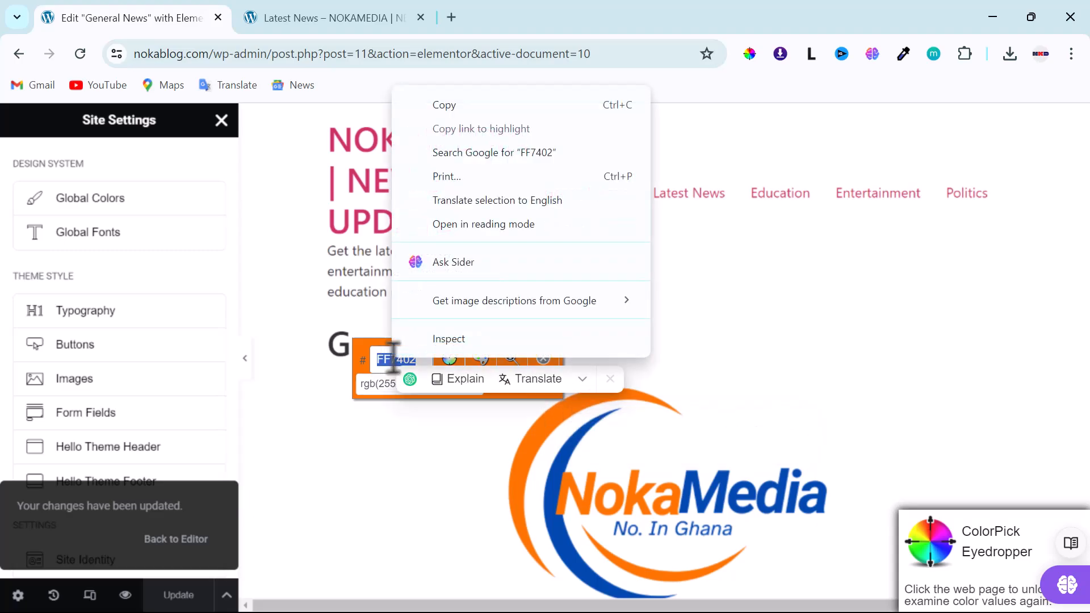
{"action": "left_click", "coordinate": [448, 104]}
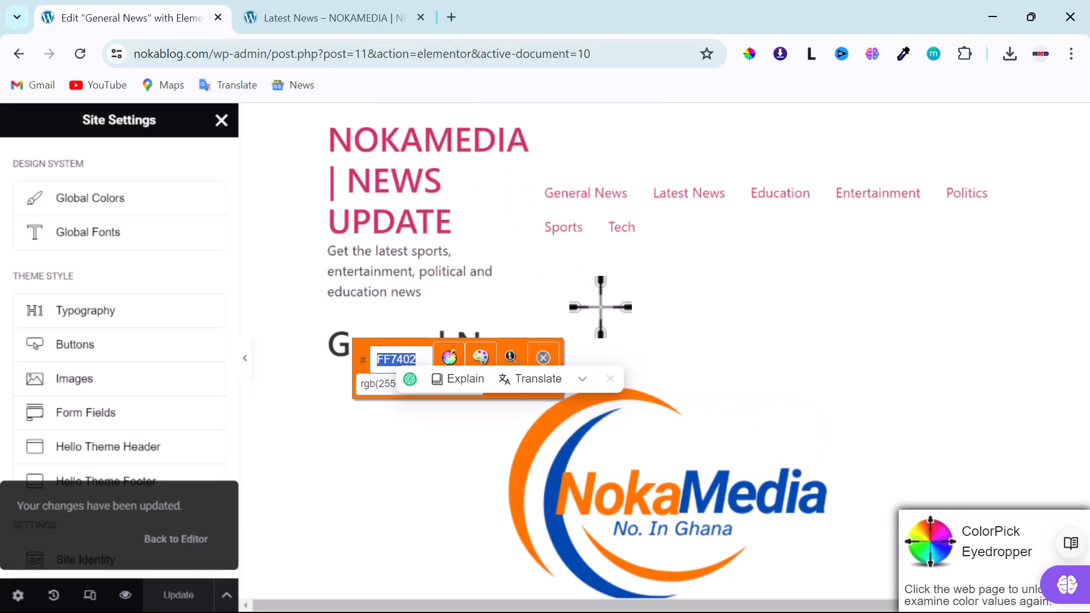
{"action": "left_click", "coordinate": [544, 358]}
Reopen the Global Colors and set the Accent system color to the copied #FF7402.
{"action": "scroll", "coordinate": [91, 187], "scroll_direction": "down", "scroll_amount": 2}
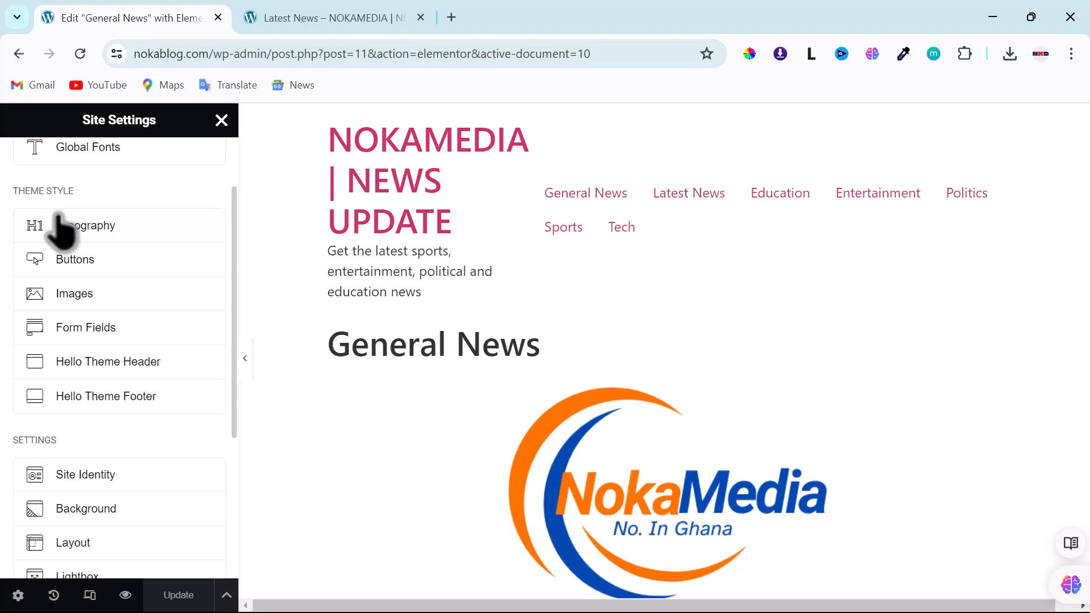
{"action": "scroll", "coordinate": [74, 249], "scroll_direction": "up", "scroll_amount": 2}
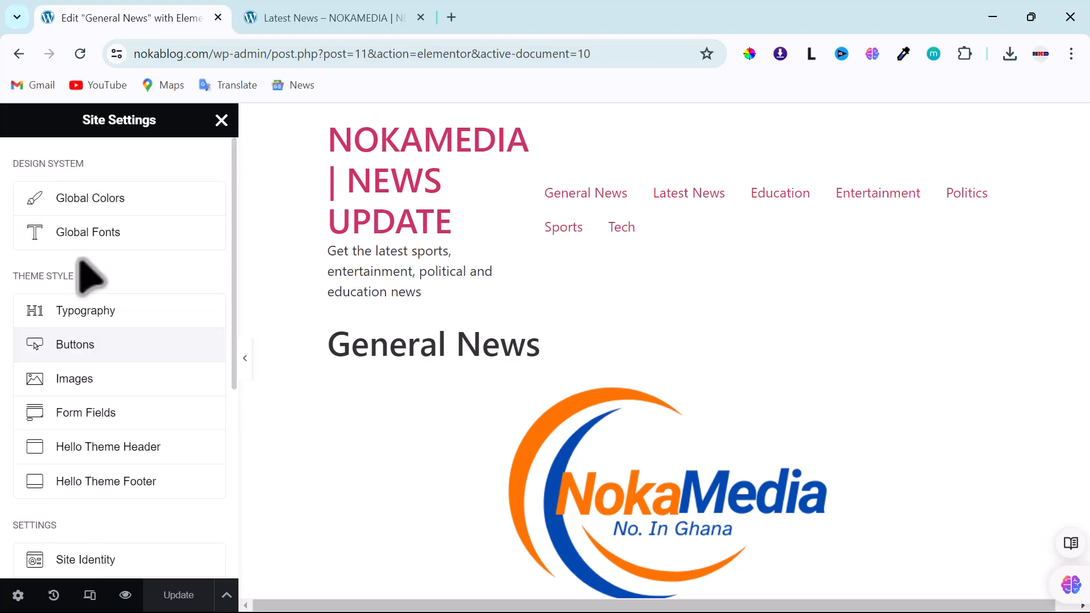
{"action": "left_click", "coordinate": [85, 199]}
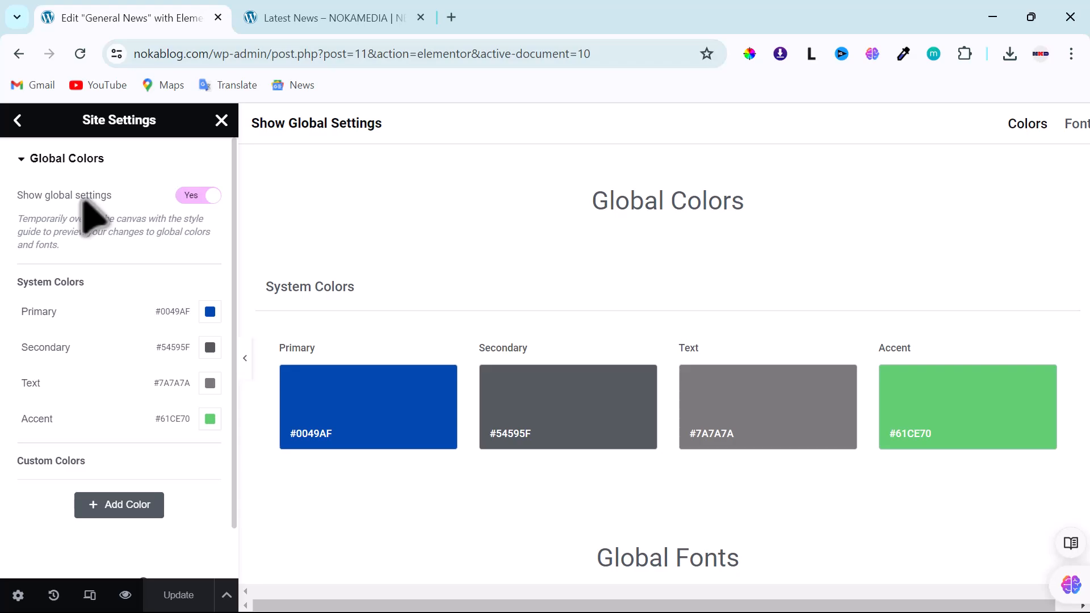
{"action": "left_click", "coordinate": [210, 347]}
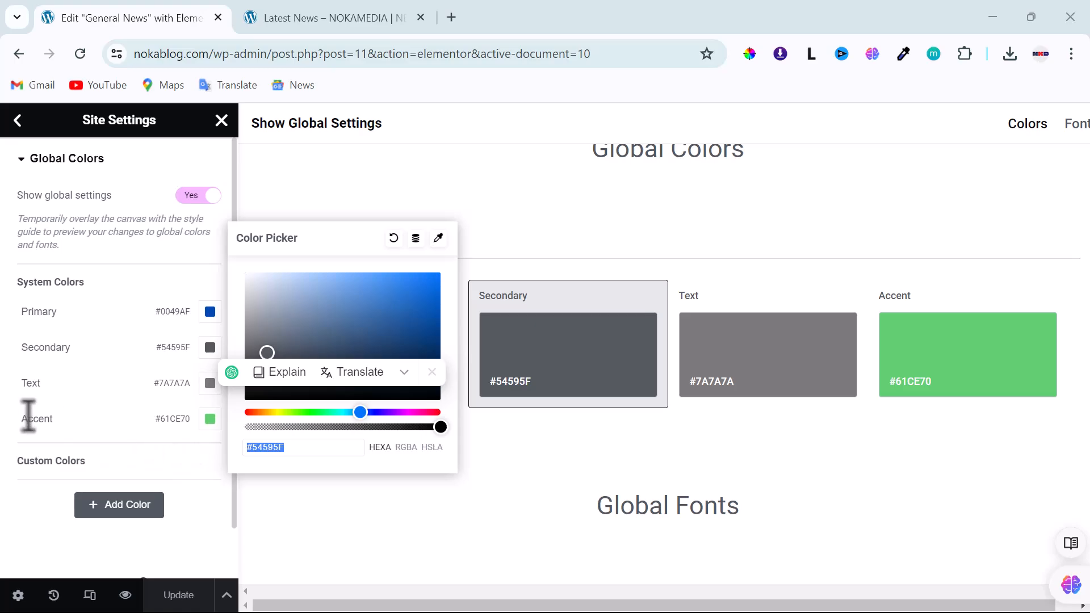
{"action": "left_click", "coordinate": [210, 420]}
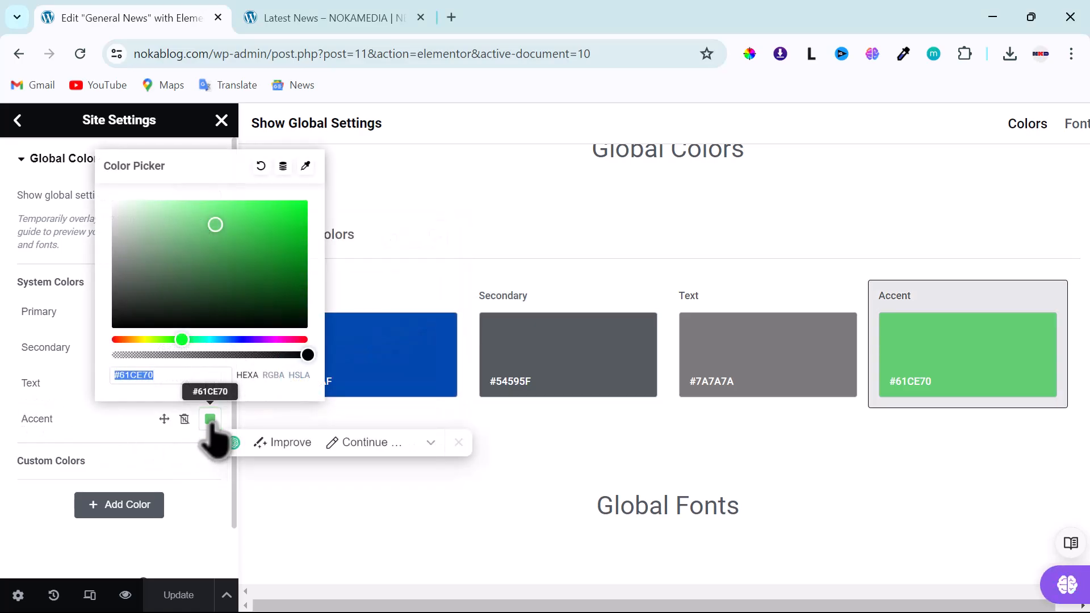
{"action": "left_click", "coordinate": [160, 375]}
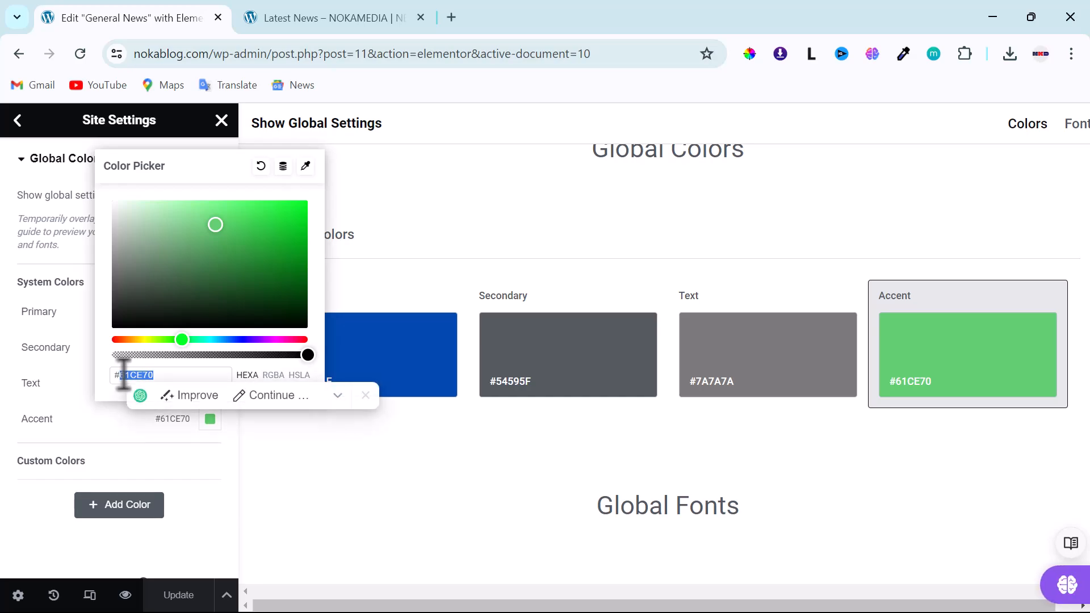
{"action": "key", "text": "ctrl+v"}
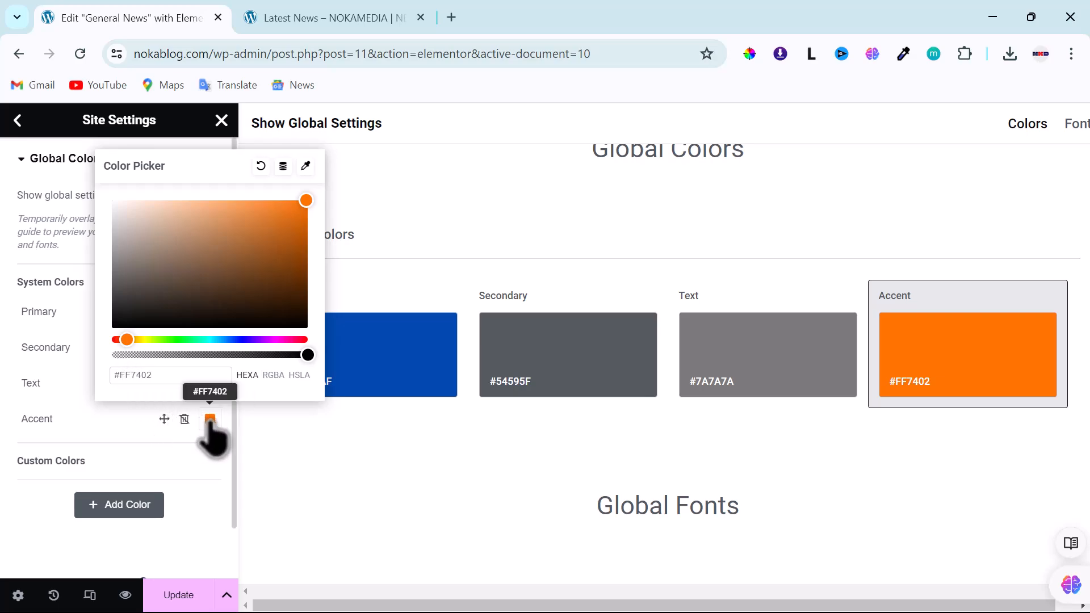
{"action": "left_click", "coordinate": [210, 421]}
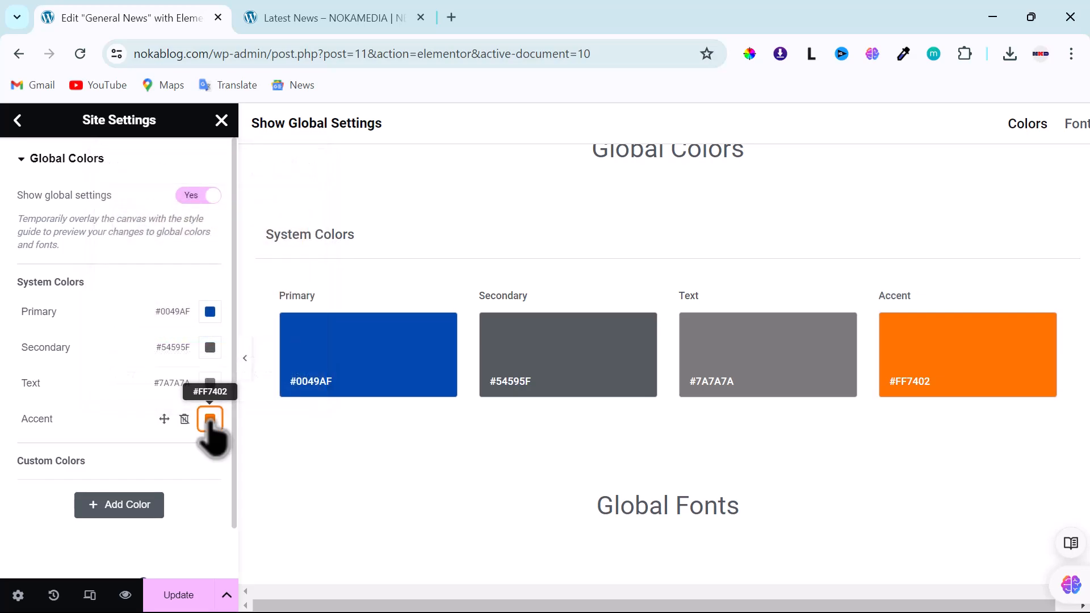
Set the Text system color to #505050 and update the site settings.
{"action": "left_click", "coordinate": [210, 383]}
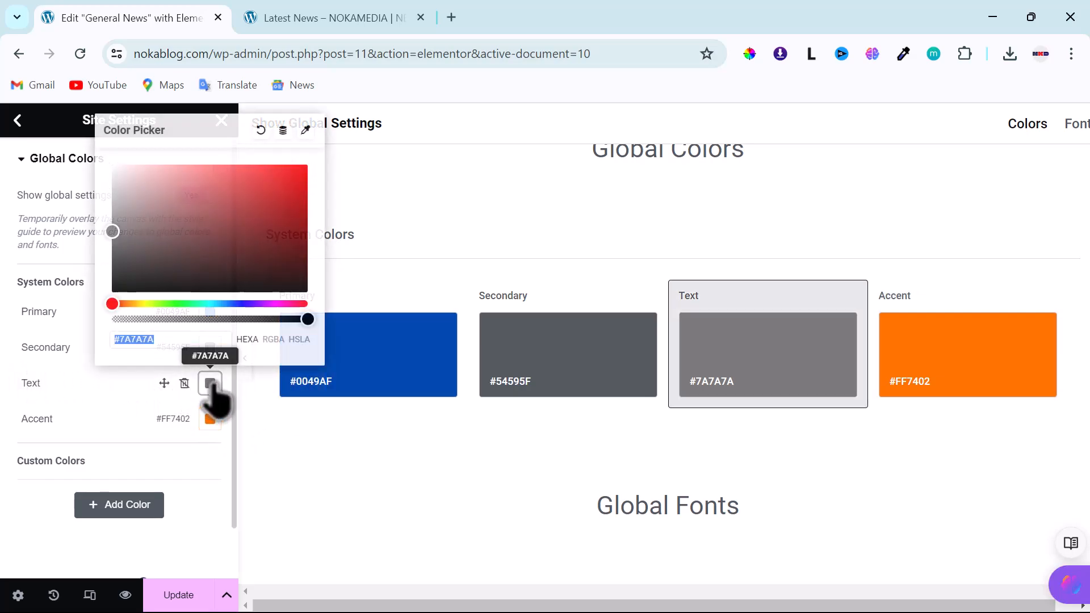
{"action": "left_click", "coordinate": [161, 340]}
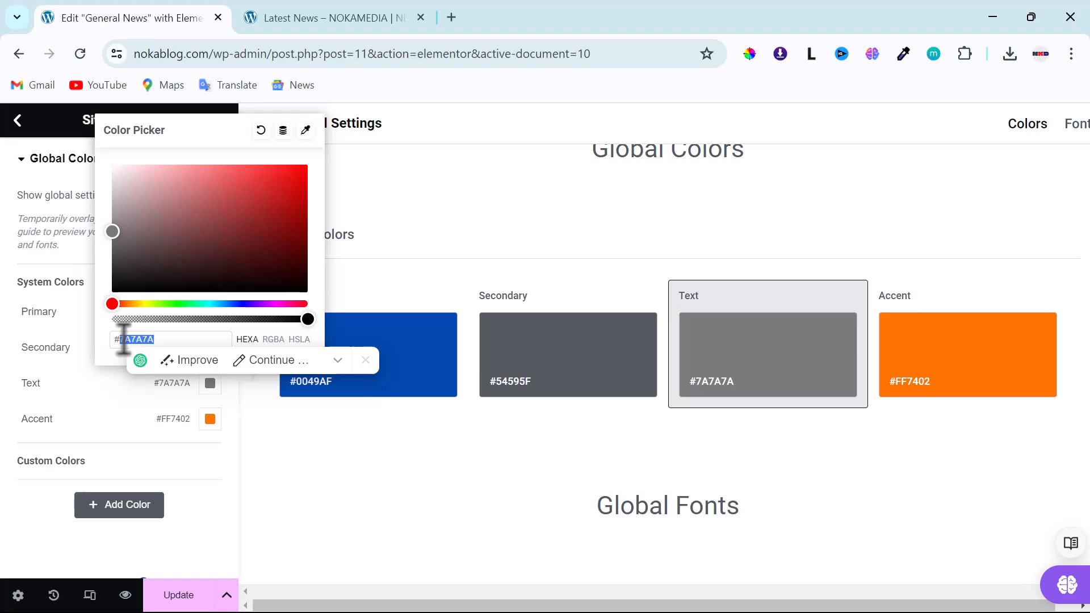
{"action": "type", "text": "5050"}
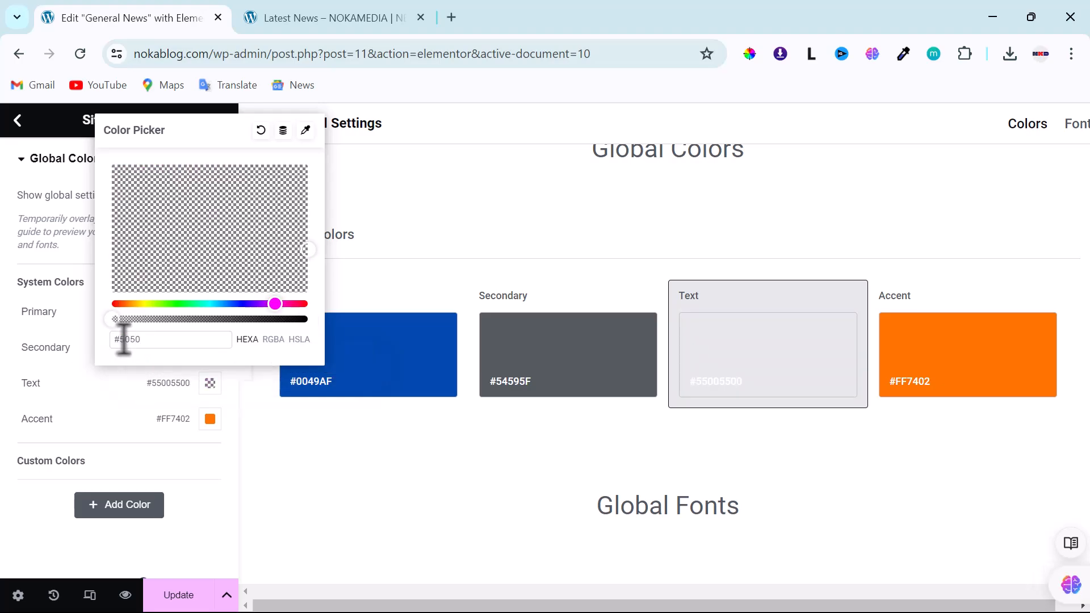
{"action": "type", "text": "50"}
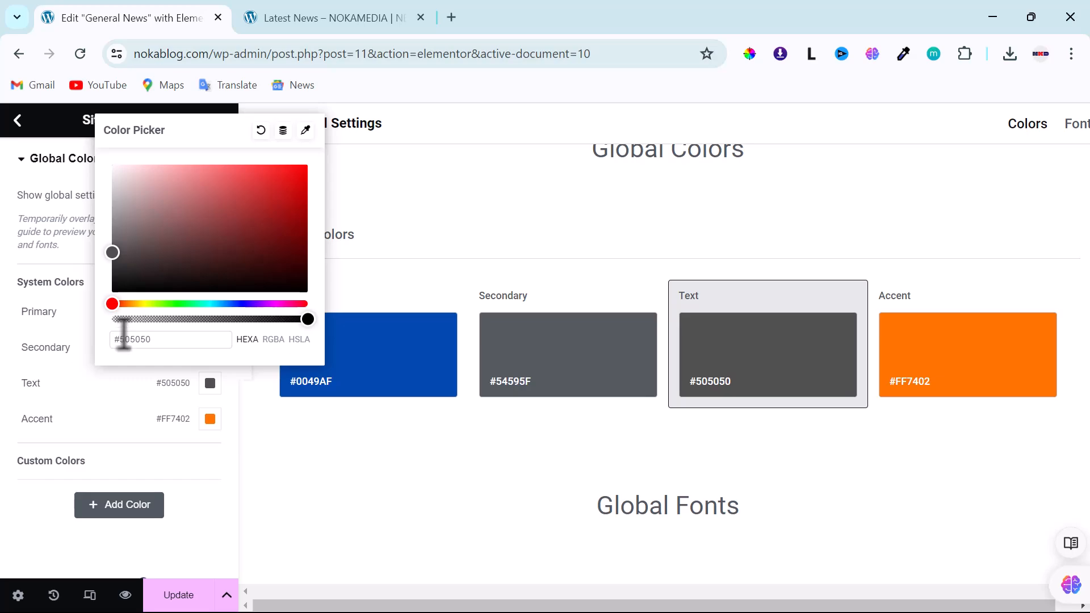
{"action": "left_click", "coordinate": [209, 386]}
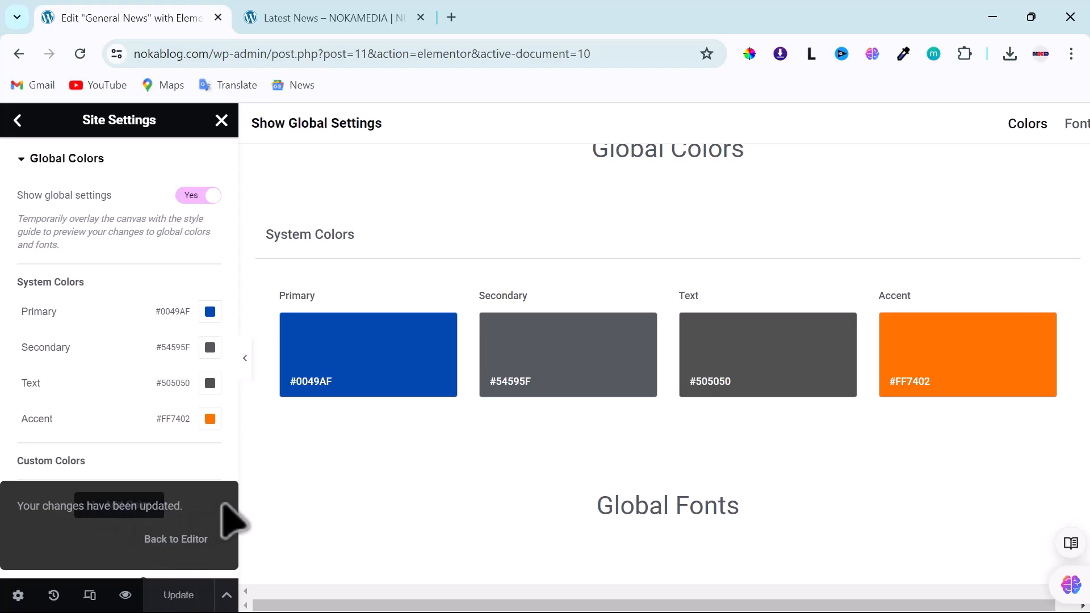
Return from the site settings to the page editor and look over the General News page.
{"action": "left_click", "coordinate": [185, 543]}
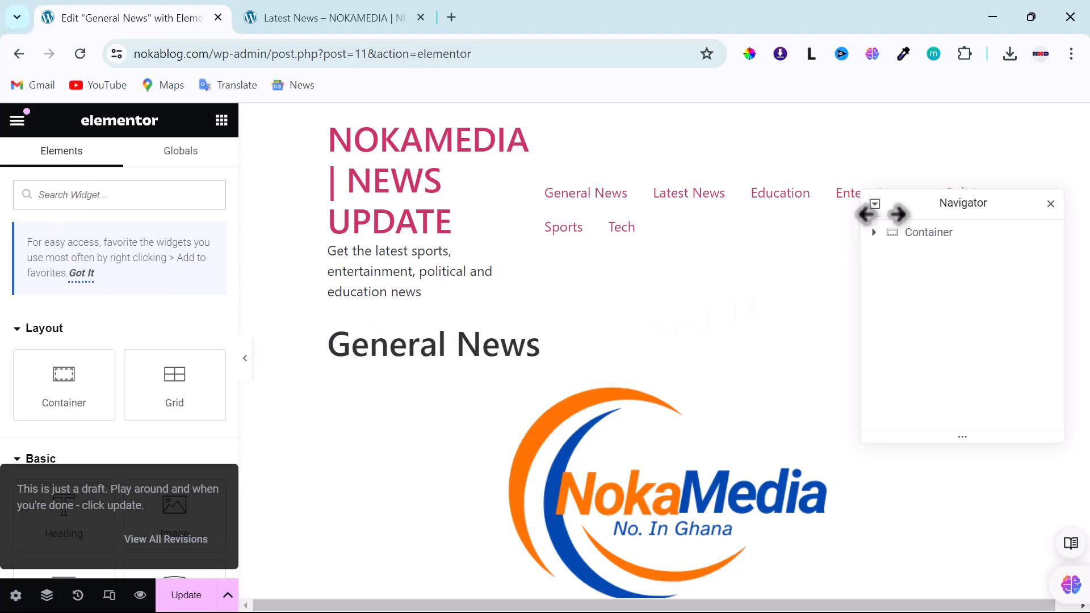
{"action": "left_click", "coordinate": [17, 120]}
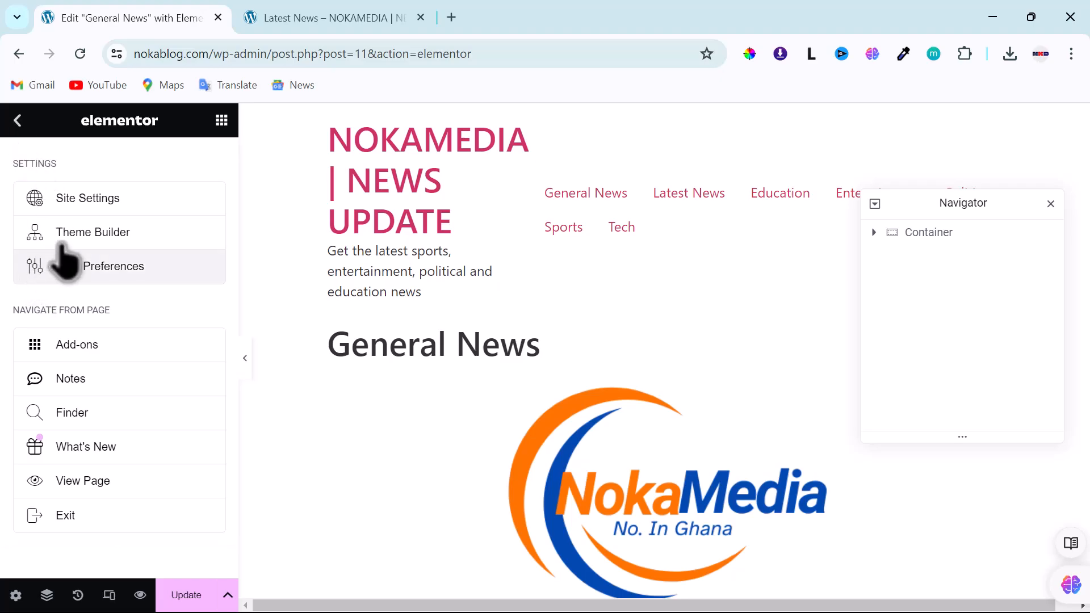
{"action": "left_click", "coordinate": [18, 120]}
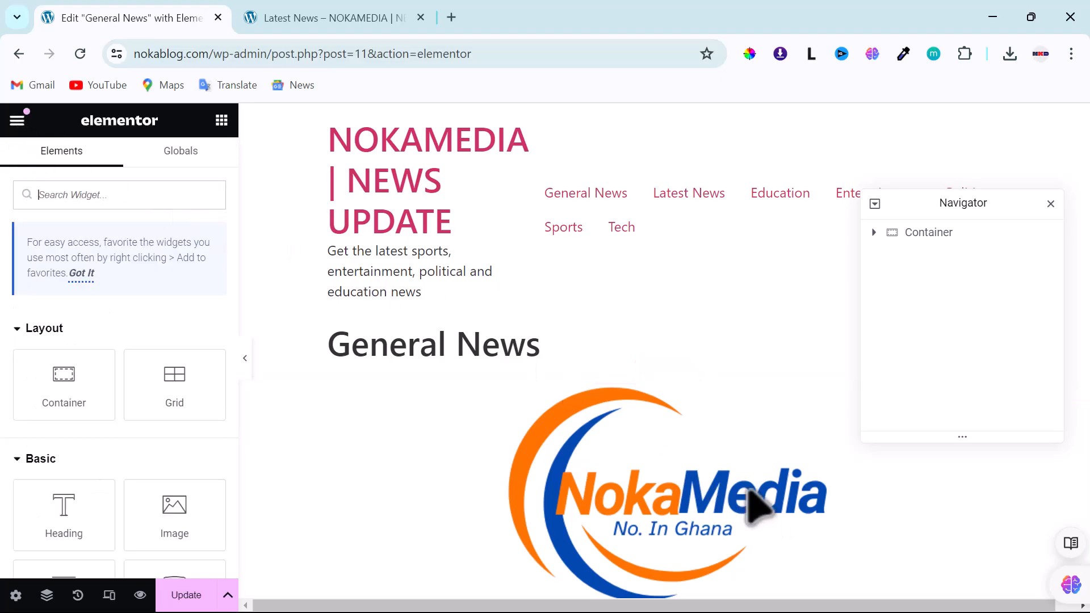
{"action": "scroll", "coordinate": [407, 284], "scroll_direction": "down", "scroll_amount": 4}
{"action": "scroll", "coordinate": [409, 290], "scroll_direction": "up", "scroll_amount": 4}
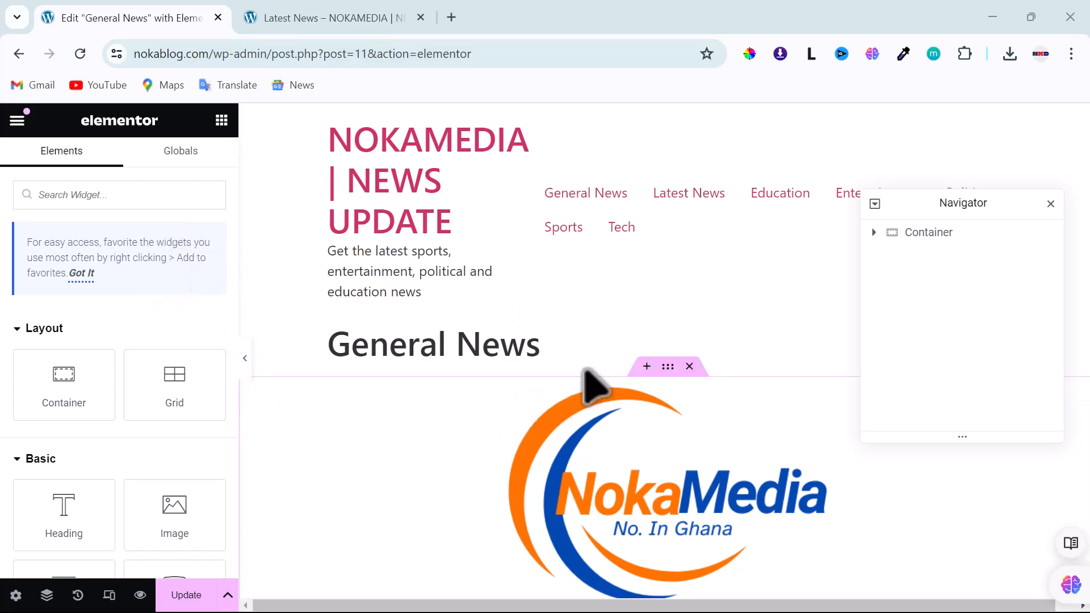
Open the Global Fonts in the site settings and set the Primary system font's family to Poppins.
{"action": "left_click", "coordinate": [17, 121]}
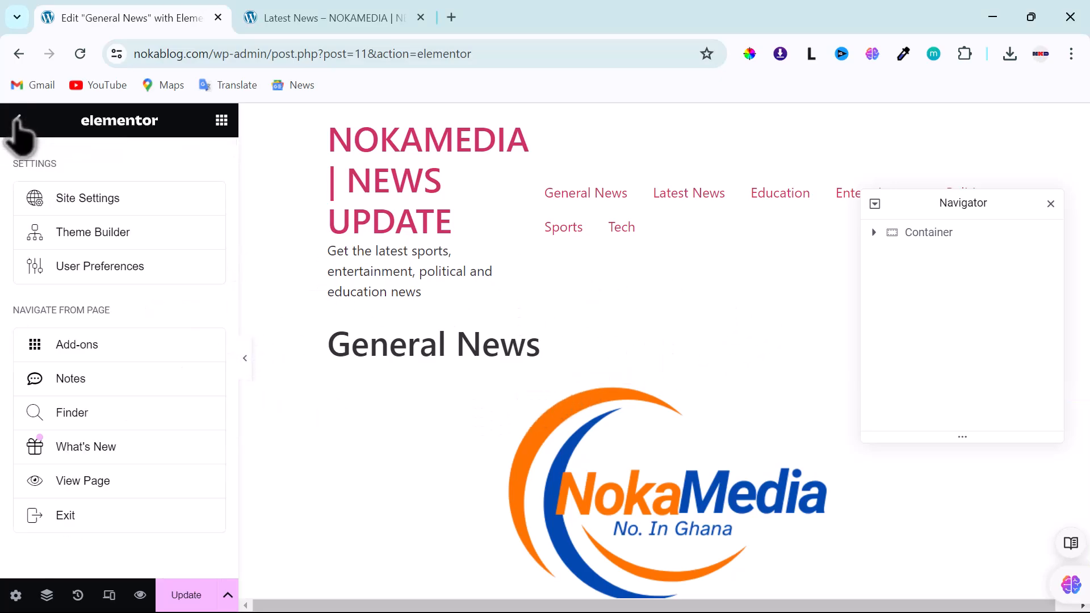
{"action": "left_click", "coordinate": [90, 202]}
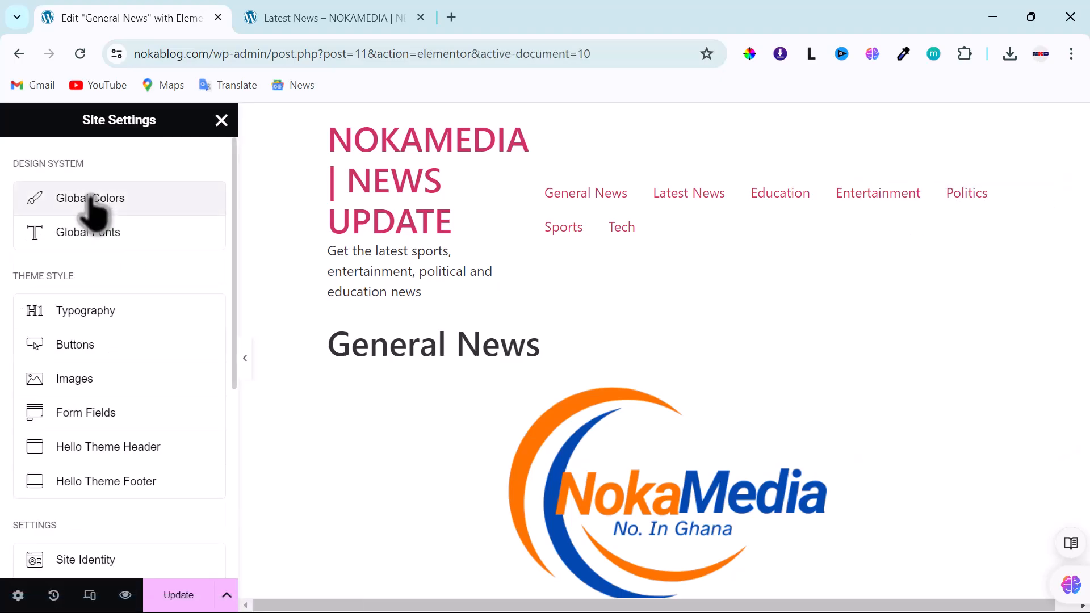
{"action": "left_click", "coordinate": [108, 244]}
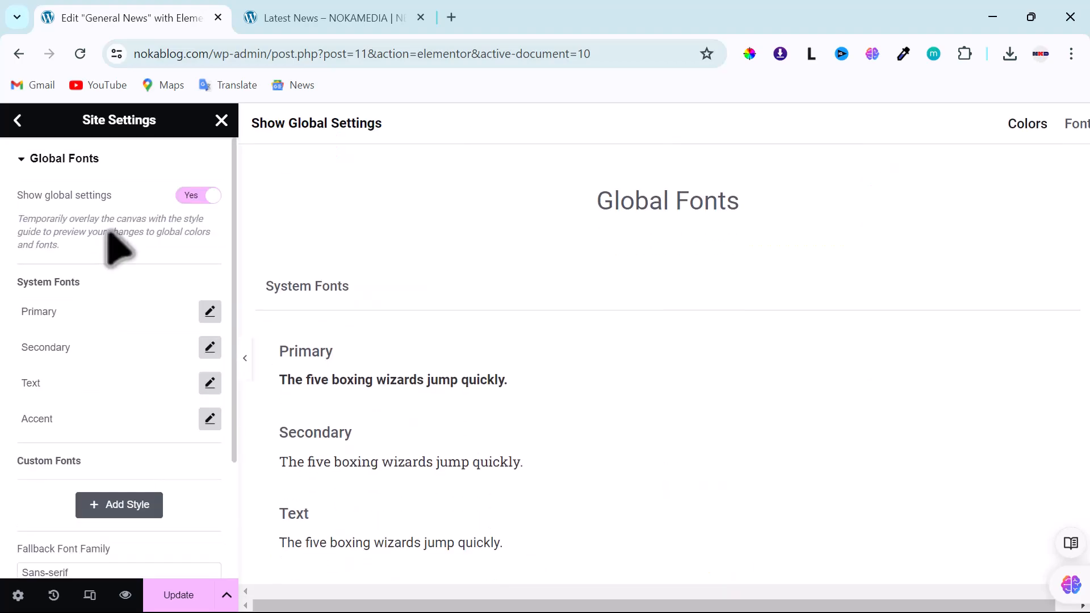
{"action": "left_click", "coordinate": [210, 313]}
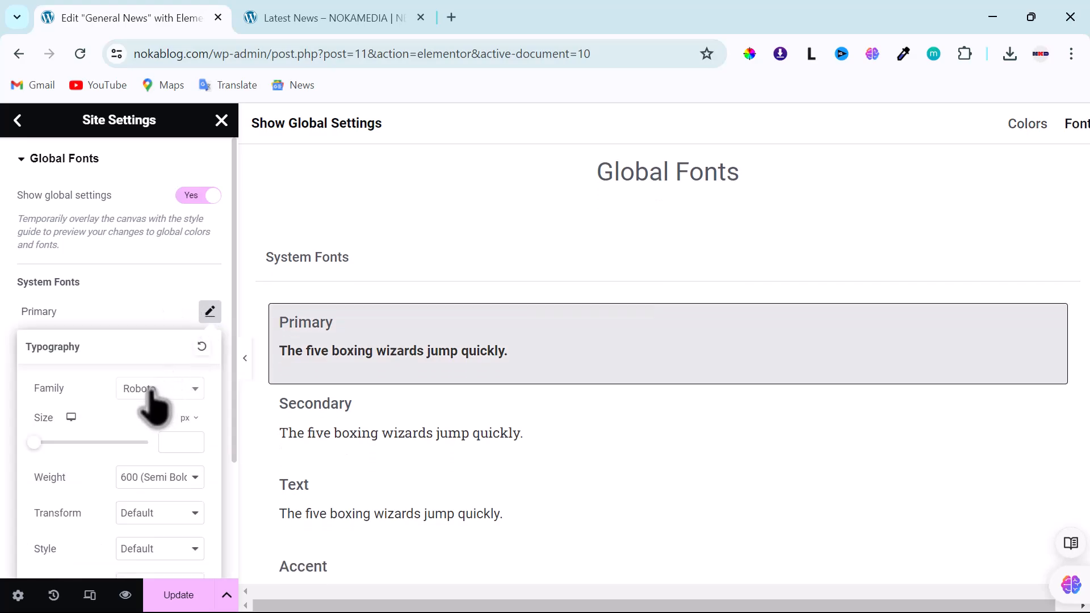
{"action": "left_click", "coordinate": [179, 391]}
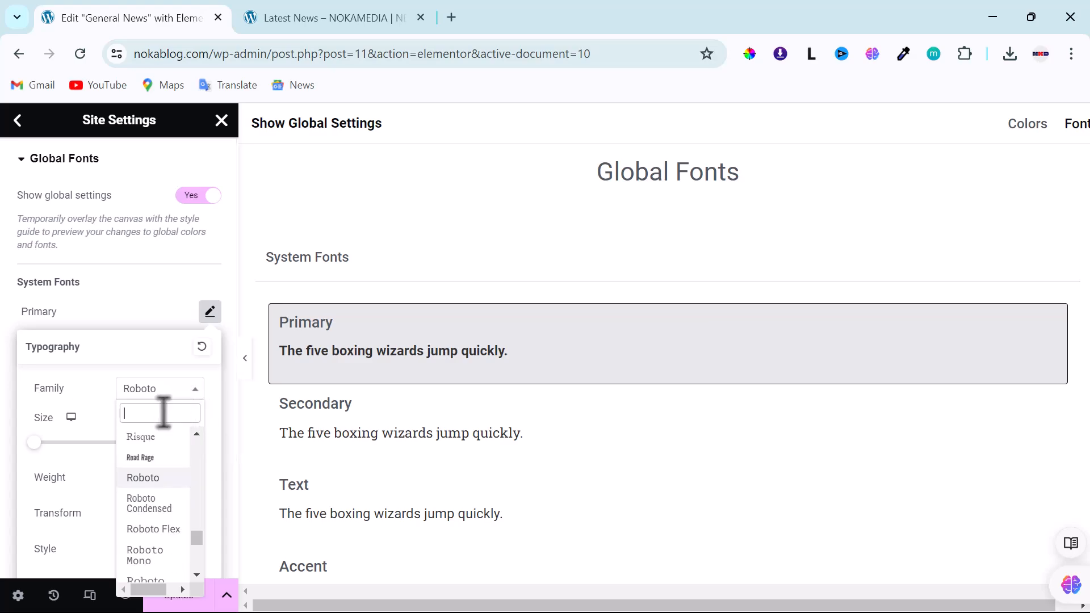
{"action": "type", "text": "pop"}
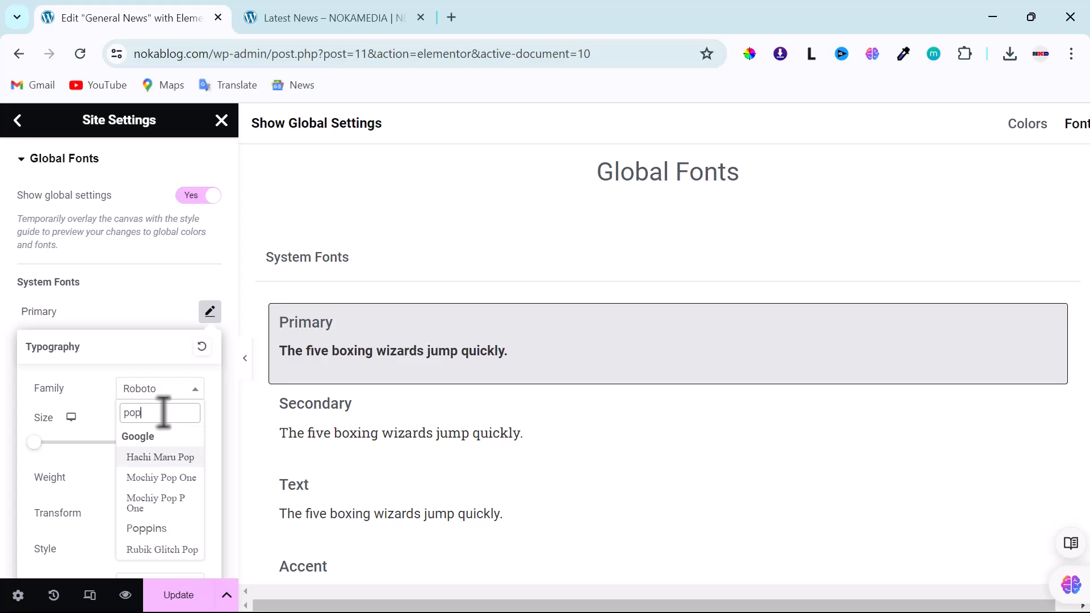
{"action": "type", "text": "p"}
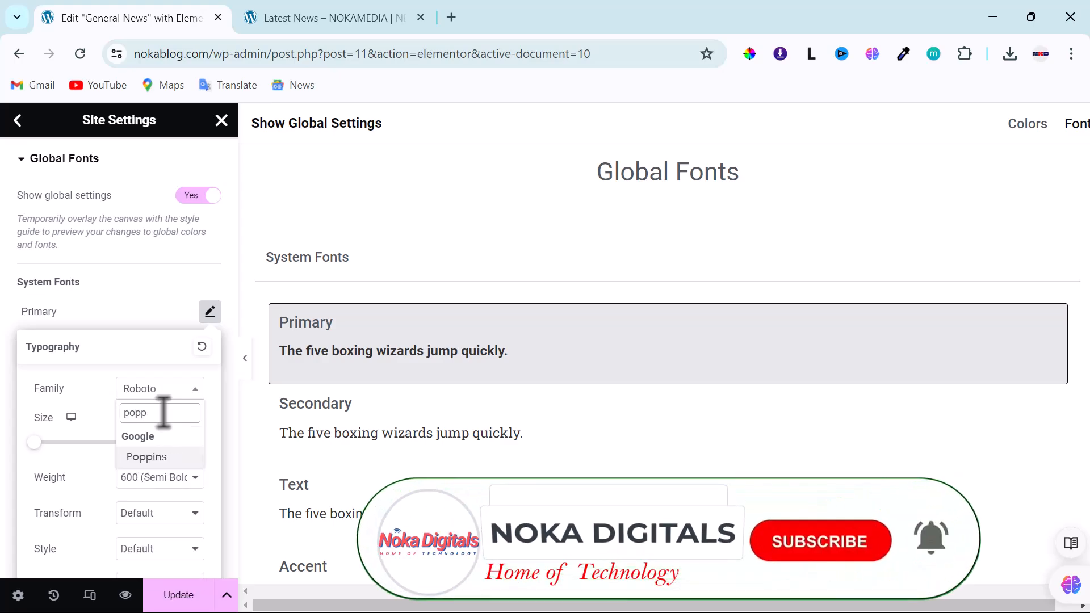
{"action": "left_click", "coordinate": [150, 456]}
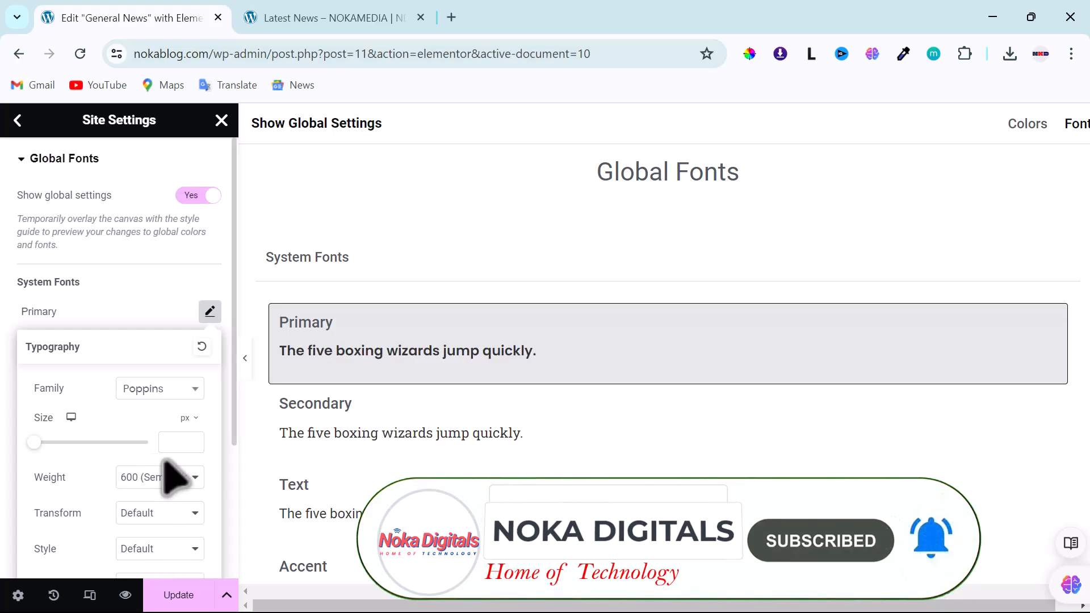
{"action": "left_click", "coordinate": [108, 312]}
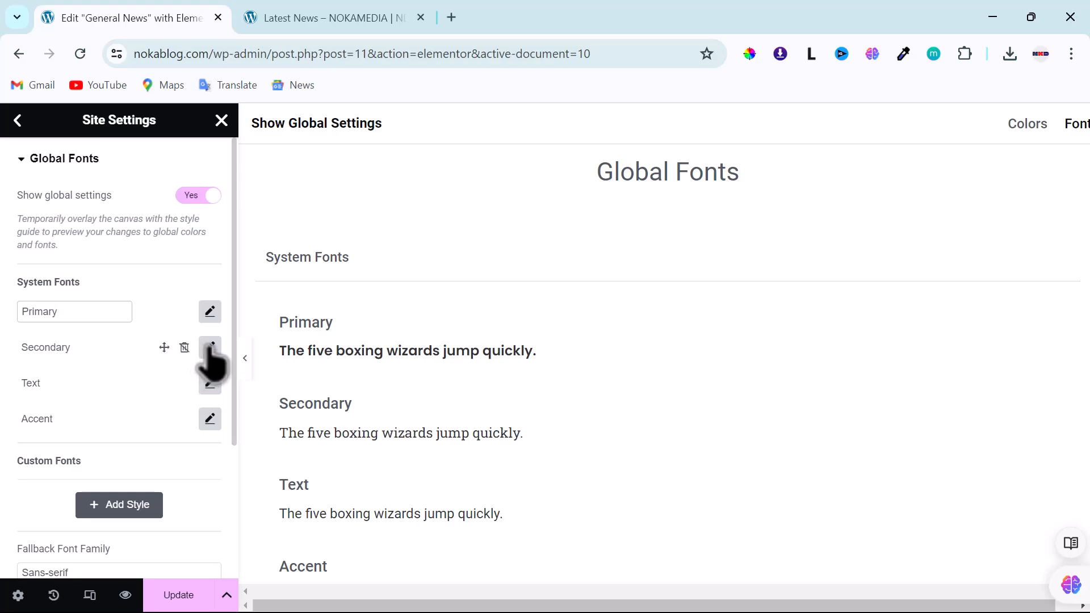
Set the Secondary system font's family to Poppins.
{"action": "left_click", "coordinate": [210, 347]}
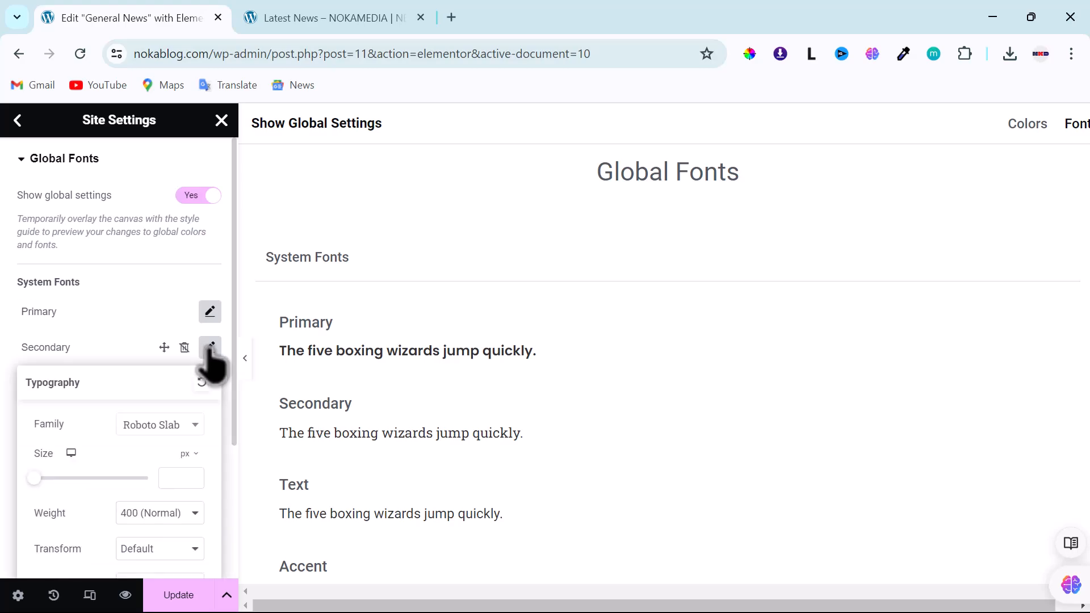
{"action": "left_click", "coordinate": [150, 426]}
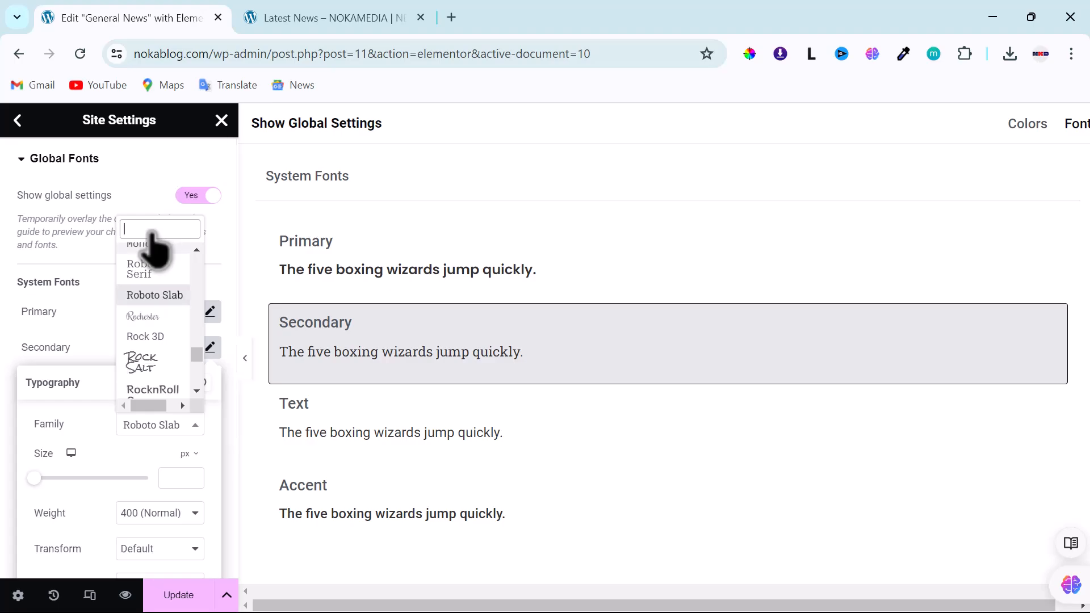
{"action": "type", "text": "p"}
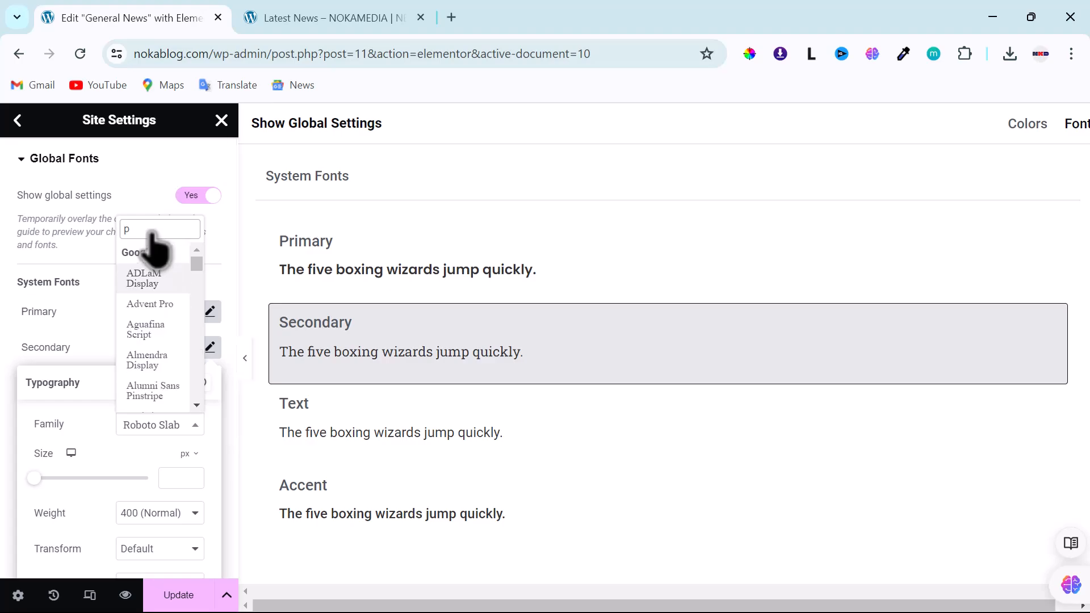
{"action": "type", "text": "opp"}
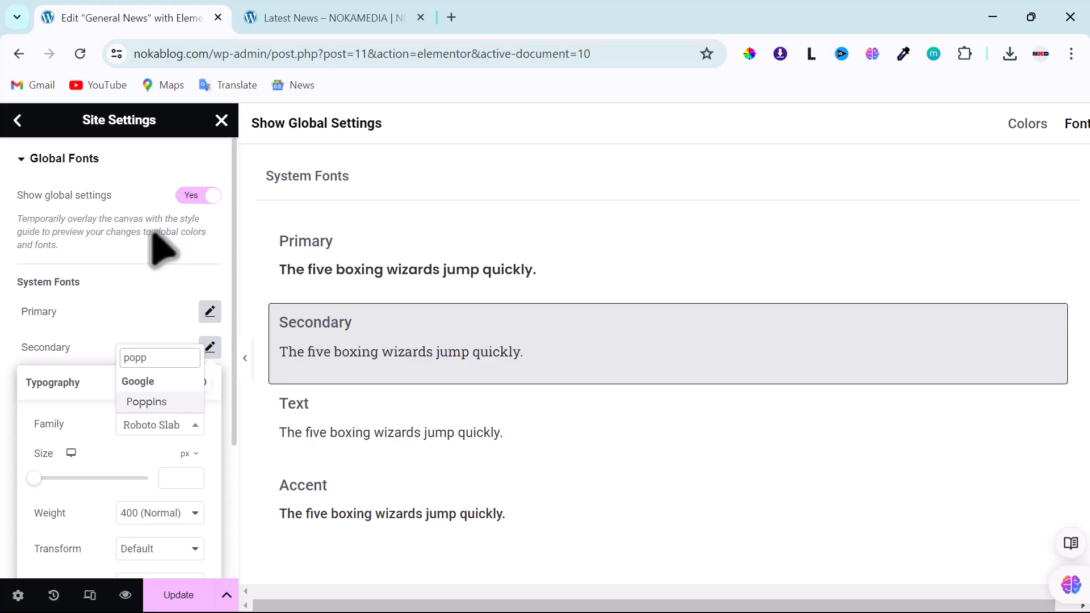
{"action": "left_click", "coordinate": [140, 403]}
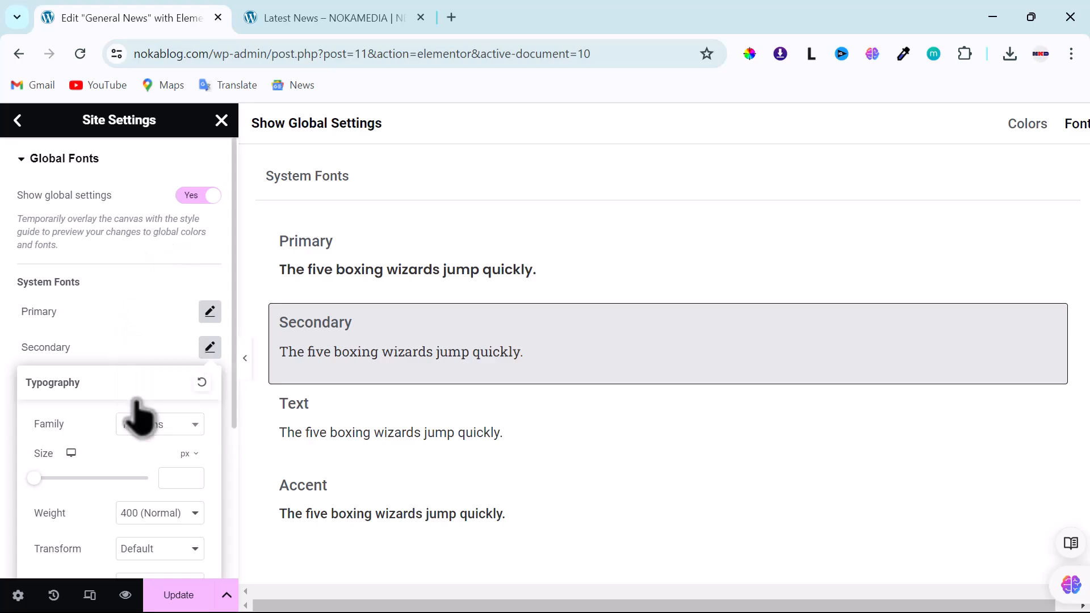
{"action": "left_click", "coordinate": [143, 353]}
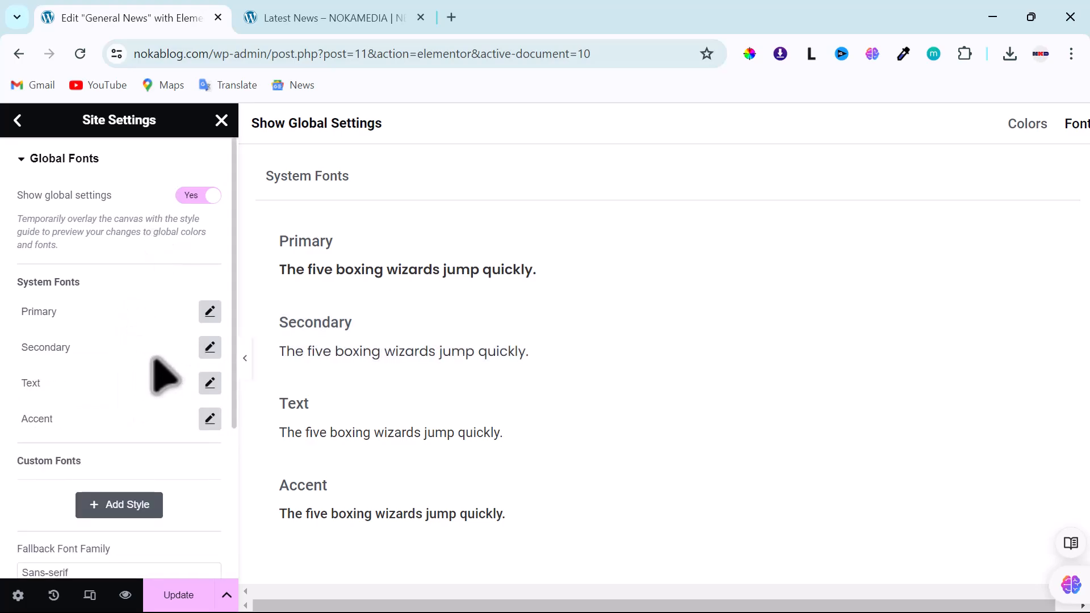
Set the Text system font's family to Poppins and close its typography settings.
{"action": "left_click", "coordinate": [209, 383]}
{"action": "left_click", "coordinate": [158, 460]}
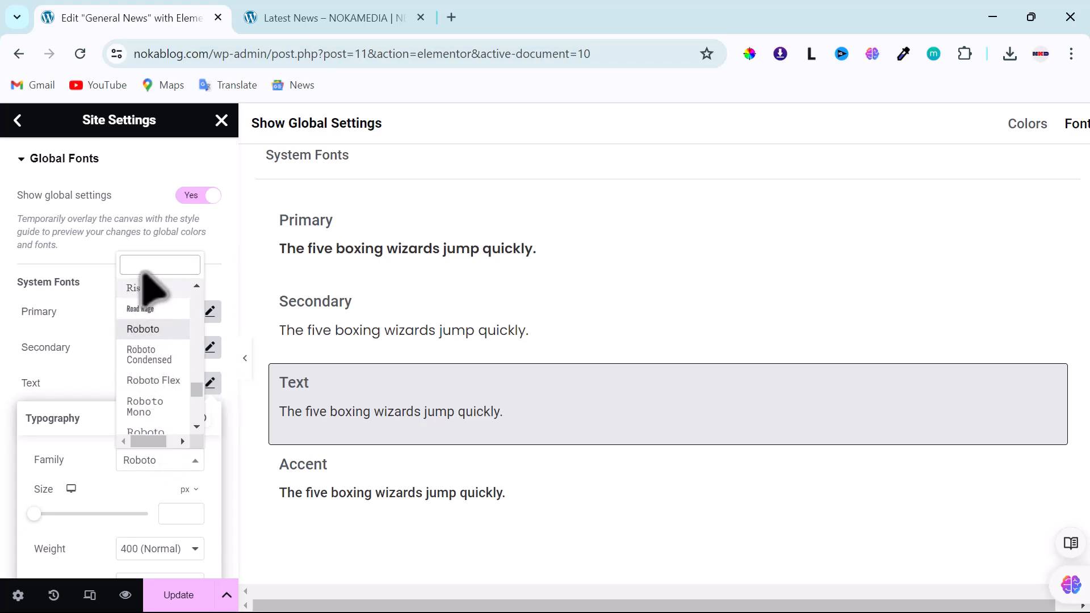
{"action": "type", "text": "popp"}
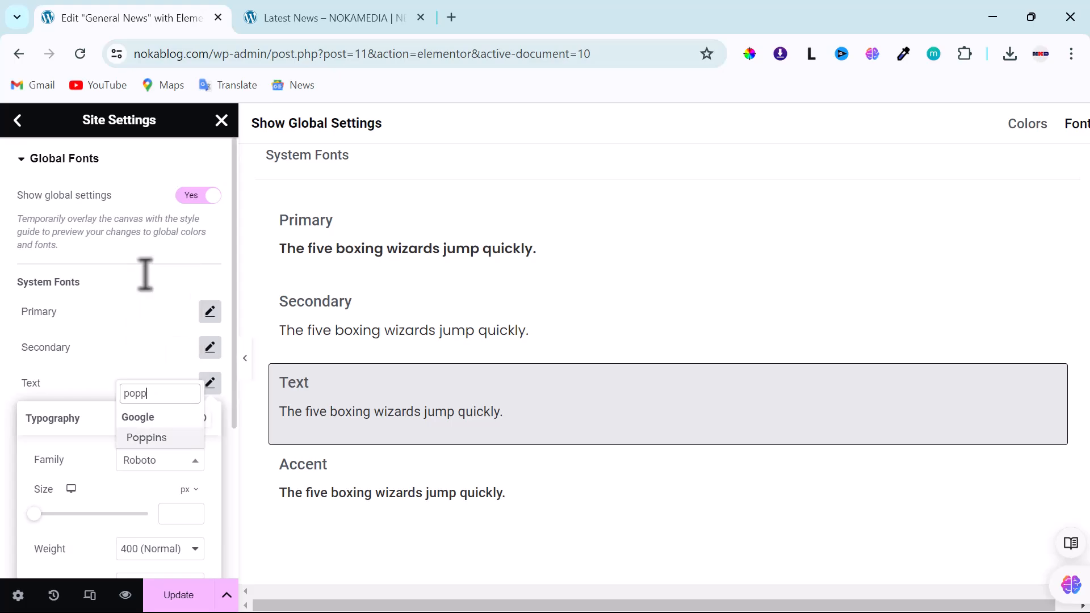
{"action": "left_click", "coordinate": [146, 437]}
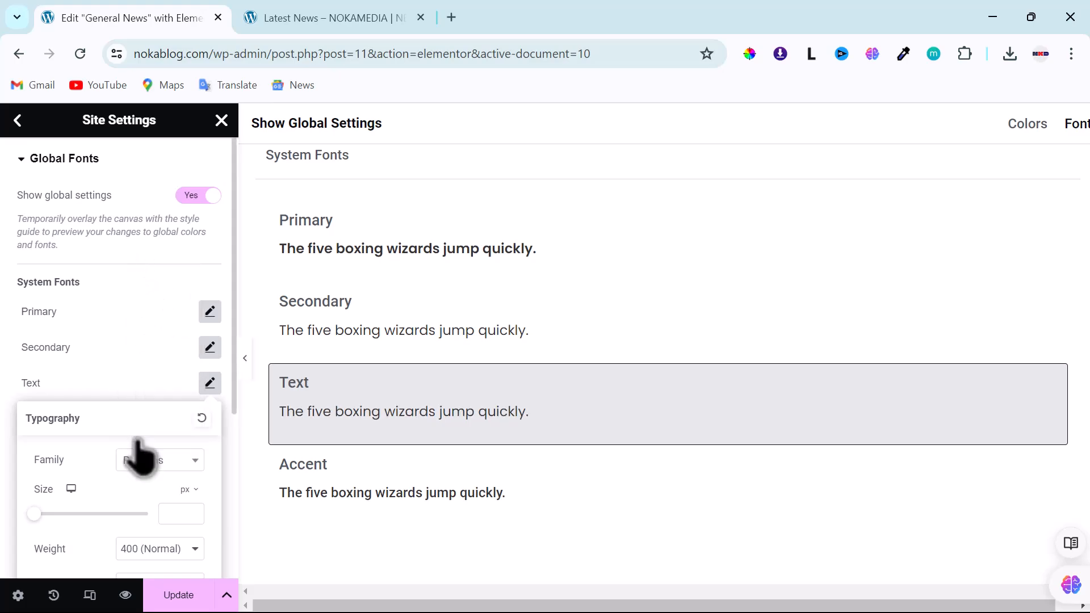
{"action": "left_click", "coordinate": [99, 382]}
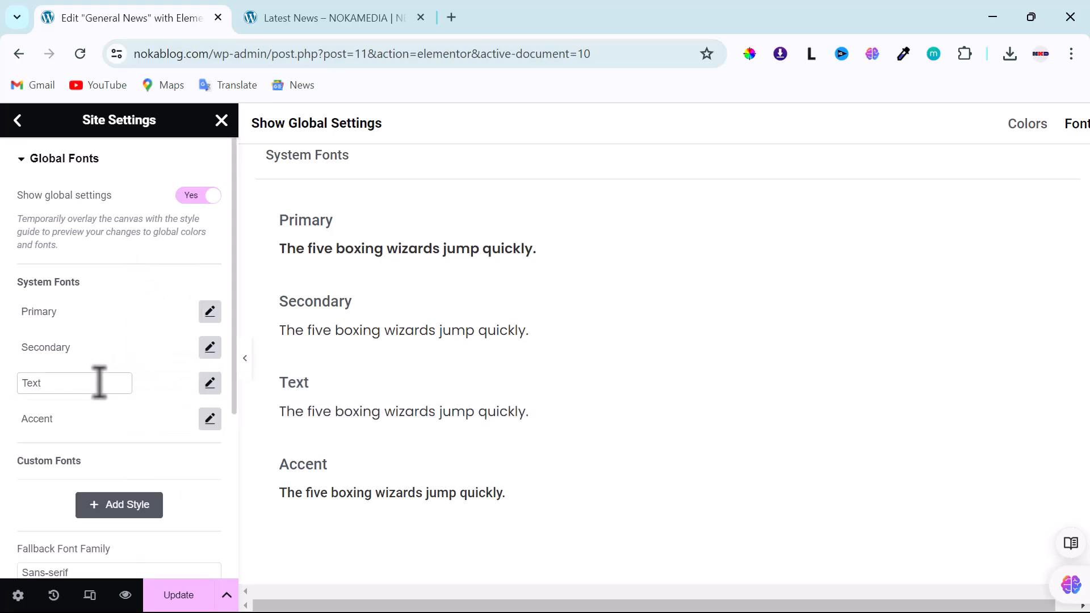
{"action": "left_click", "coordinate": [209, 384]}
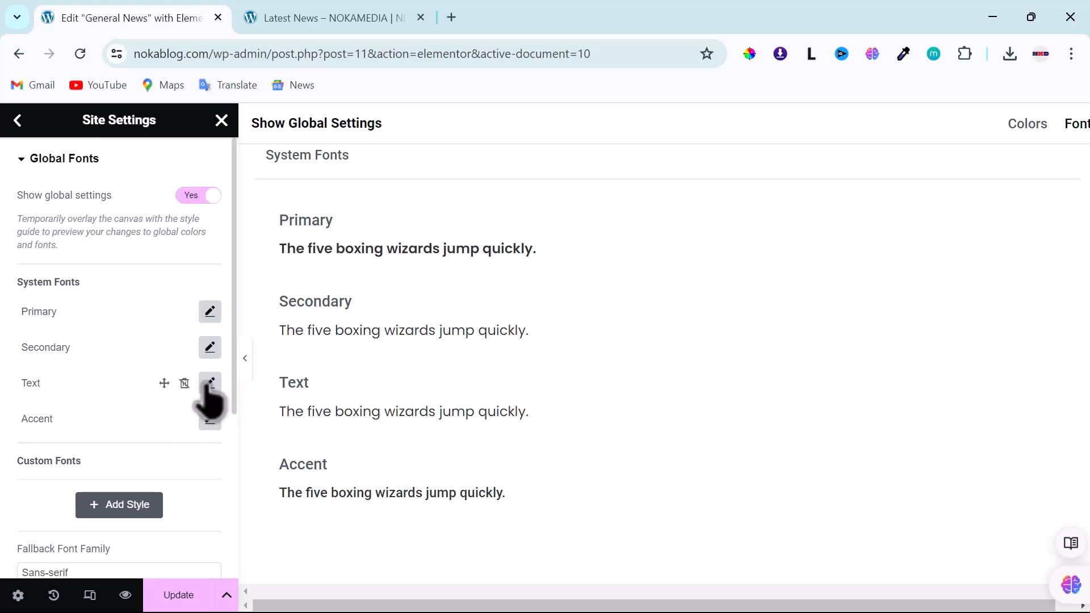
{"action": "left_click", "coordinate": [209, 387]}
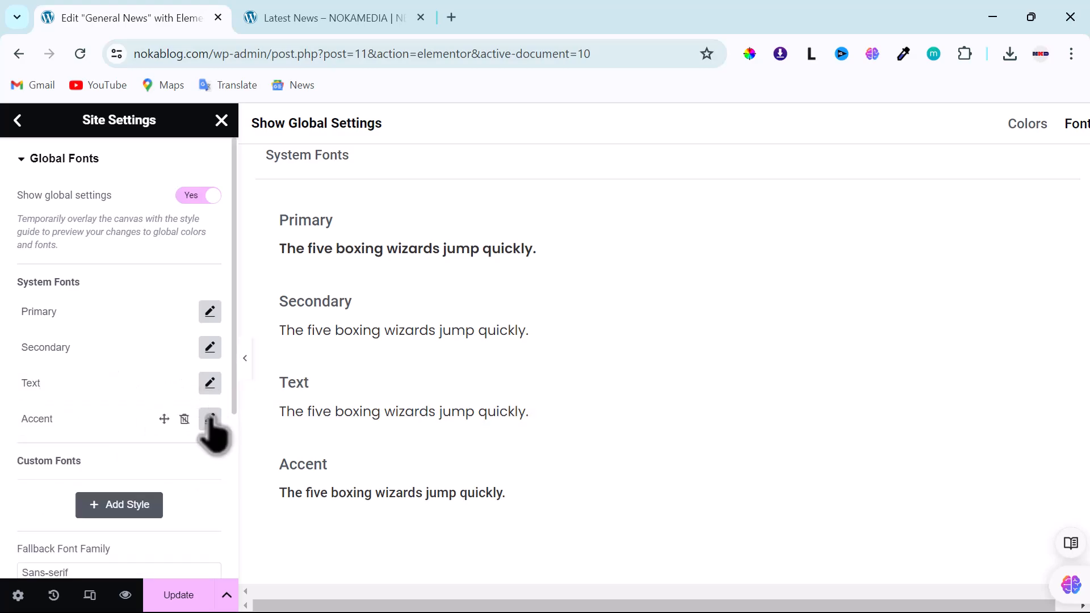
Set the Accent system font's family to Poppins and update the site settings.
{"action": "left_click", "coordinate": [210, 420]}
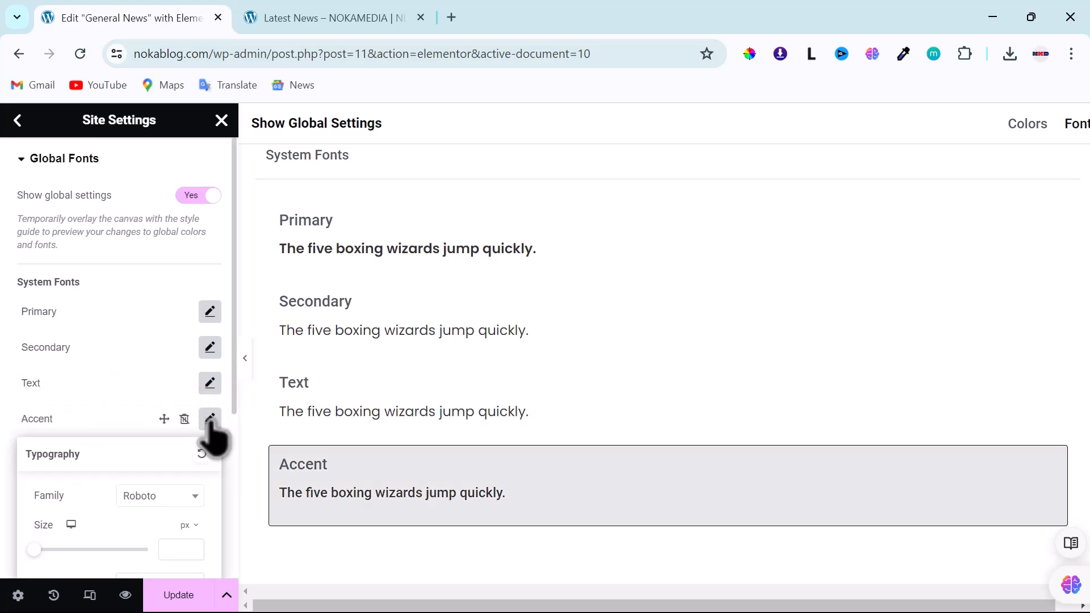
{"action": "left_click", "coordinate": [165, 499]}
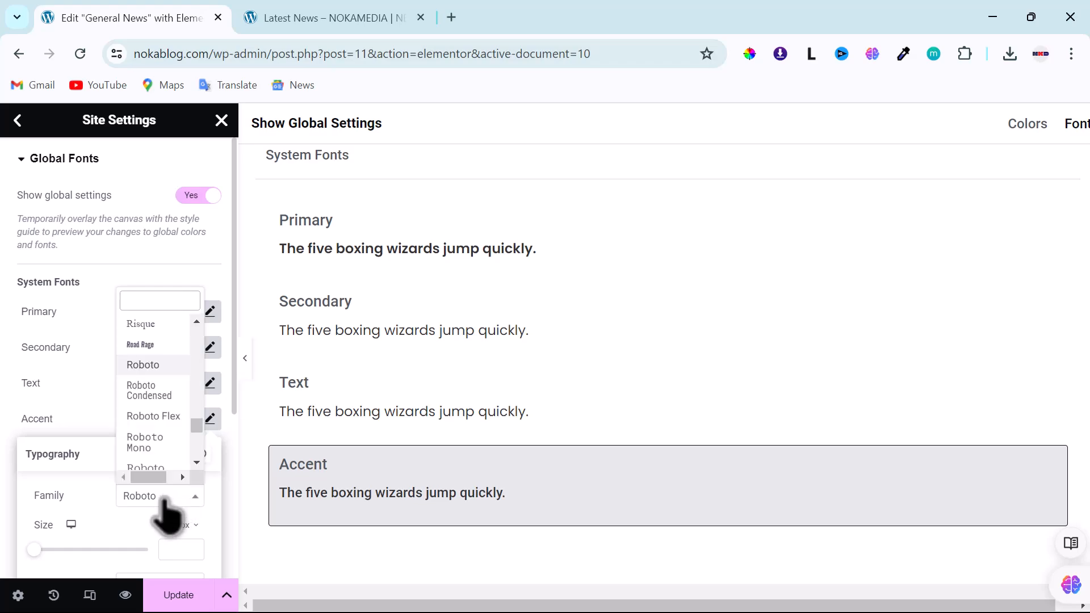
{"action": "type", "text": "popp"}
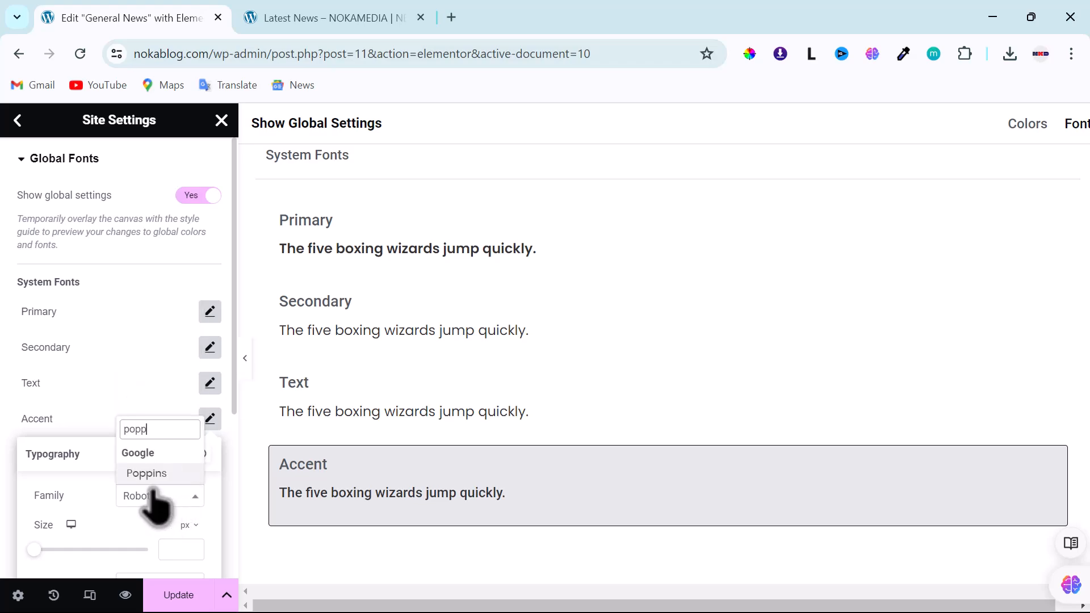
{"action": "left_click", "coordinate": [146, 474]}
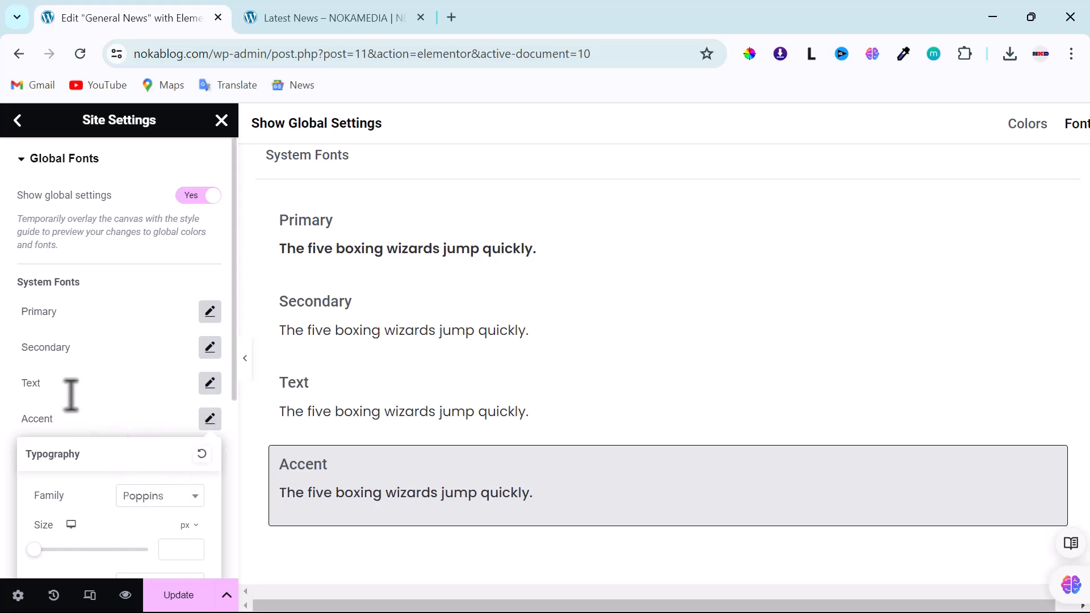
{"action": "left_click", "coordinate": [180, 595]}
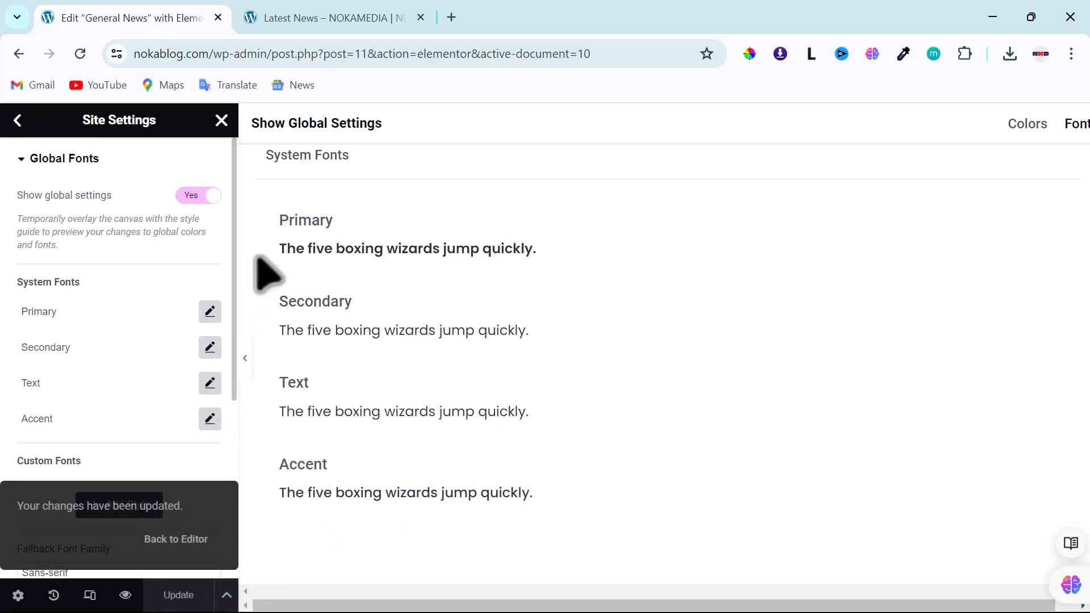
Open the theme style Typography settings and go to the Body section.
{"action": "left_click", "coordinate": [18, 121]}
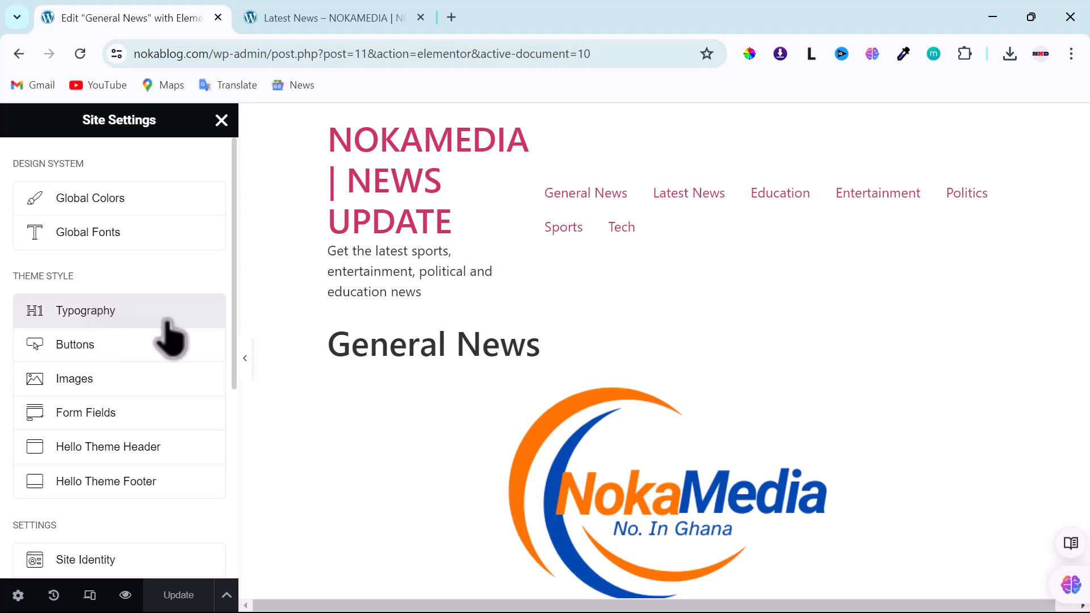
{"action": "left_click", "coordinate": [97, 320]}
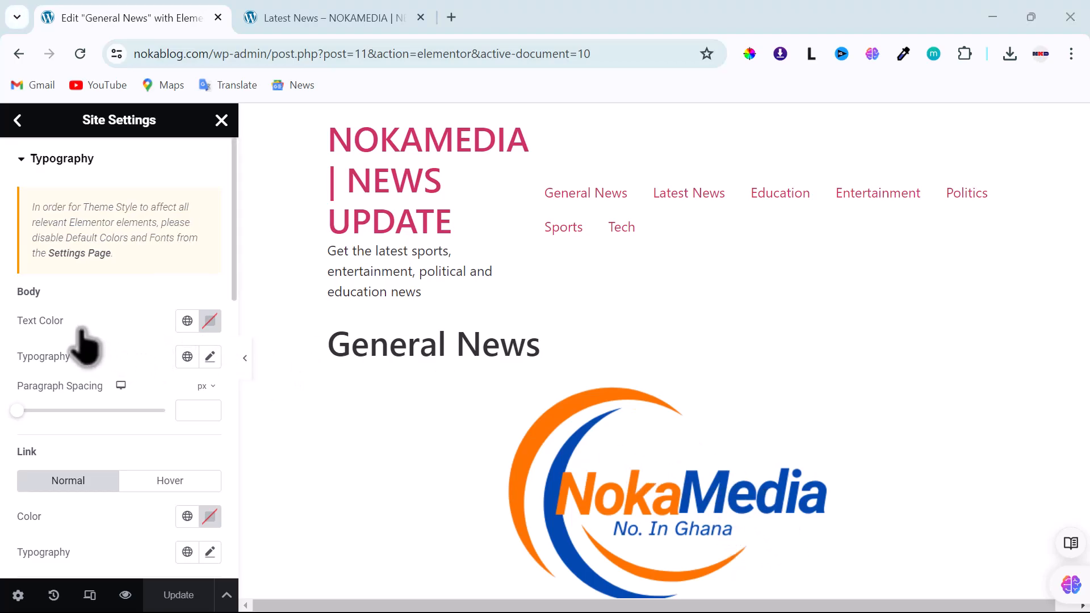
{"action": "scroll", "coordinate": [105, 297], "scroll_direction": "down", "scroll_amount": 1}
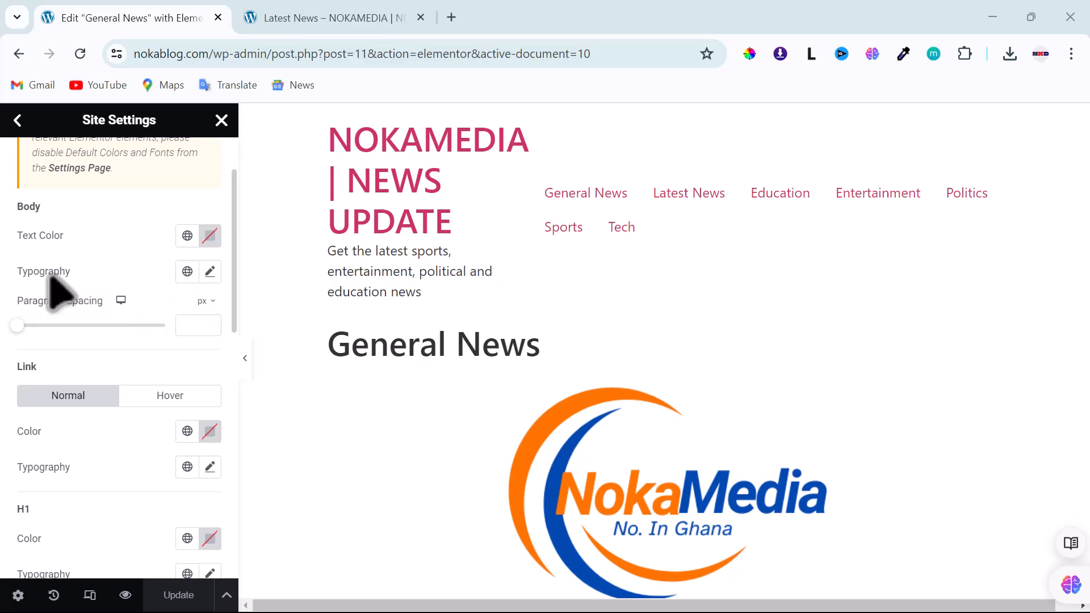
{"action": "left_click", "coordinate": [210, 272]}
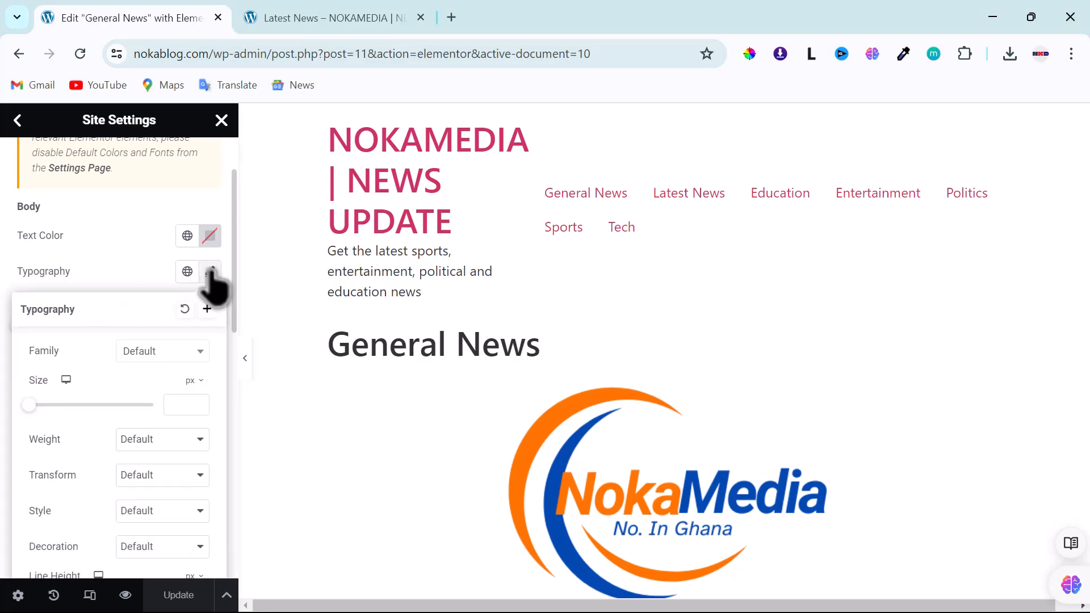
{"action": "scroll", "coordinate": [158, 360], "scroll_direction": "down", "scroll_amount": 2}
{"action": "left_click", "coordinate": [147, 355]}
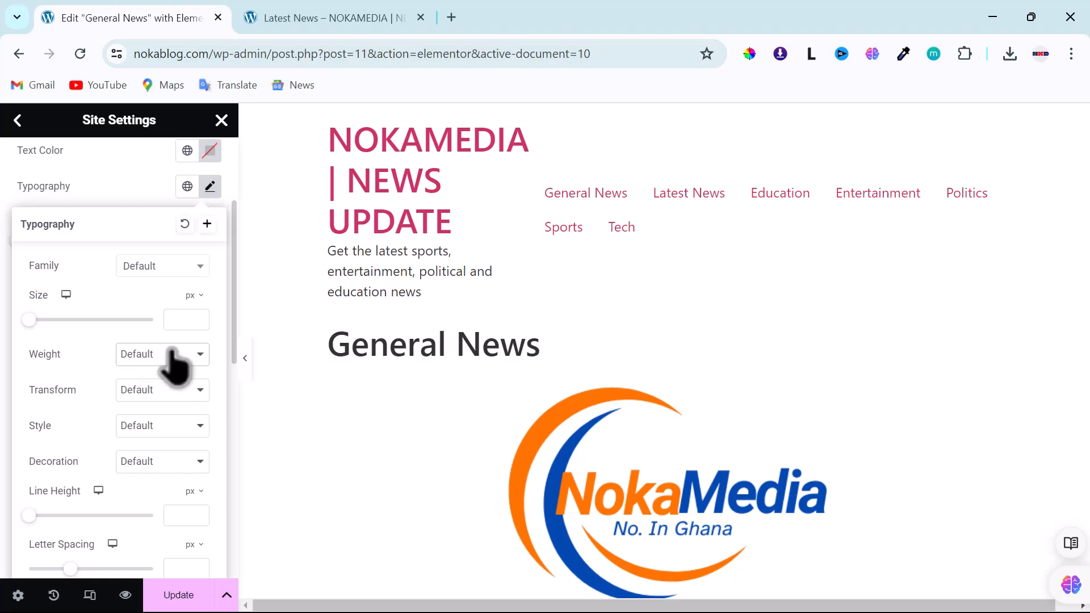
{"action": "left_click", "coordinate": [182, 355]}
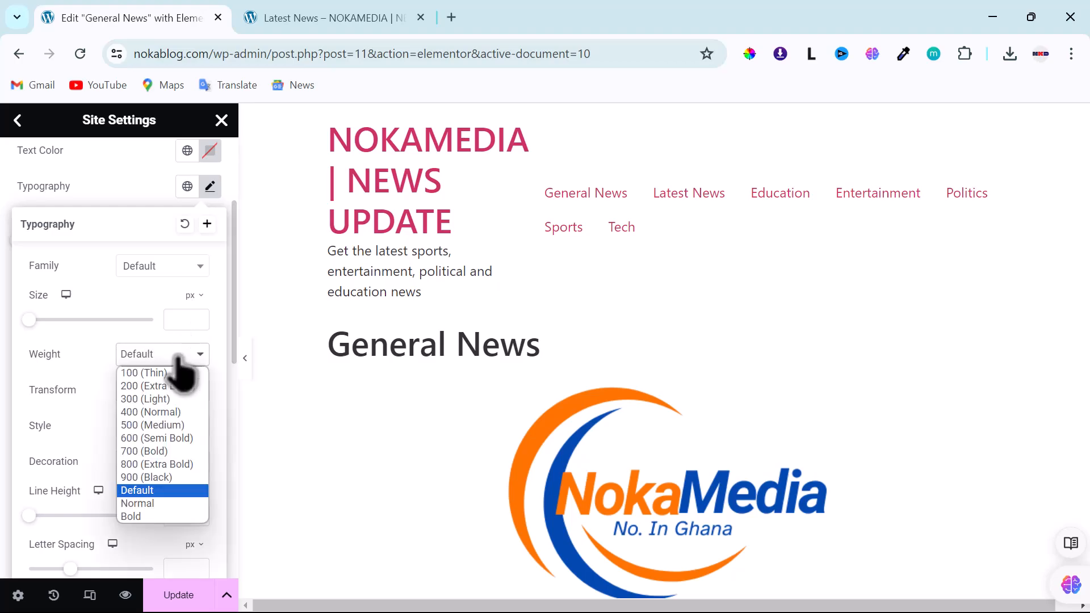
{"action": "left_click", "coordinate": [177, 356]}
{"action": "left_click", "coordinate": [202, 355]}
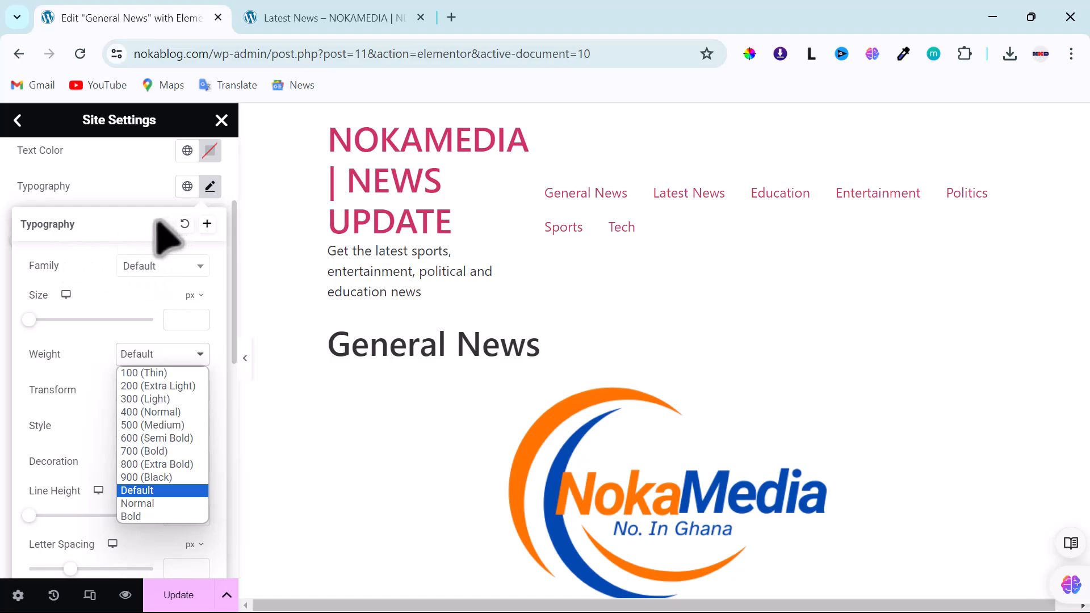
{"action": "left_click", "coordinate": [210, 186]}
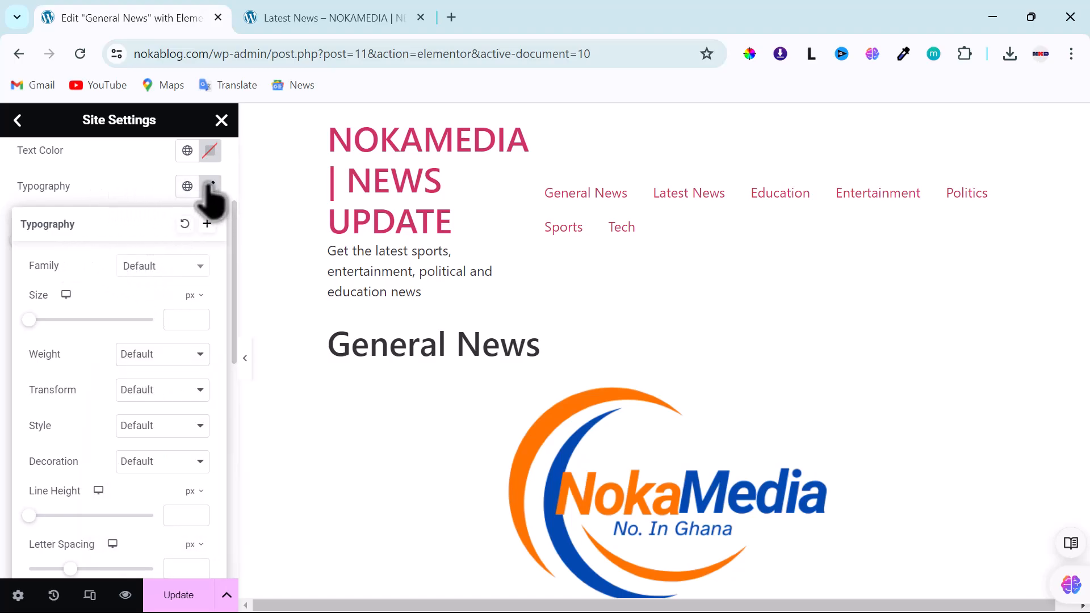
{"action": "left_click", "coordinate": [210, 187]}
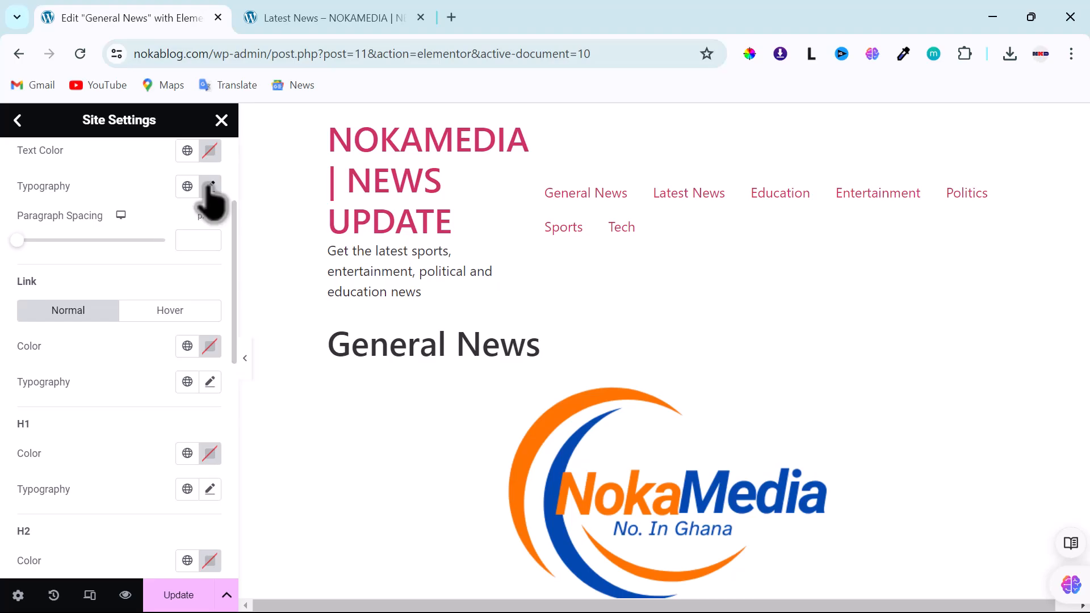
Set the Body typography's font family to Poppins in the theme style.
{"action": "left_click", "coordinate": [210, 186]}
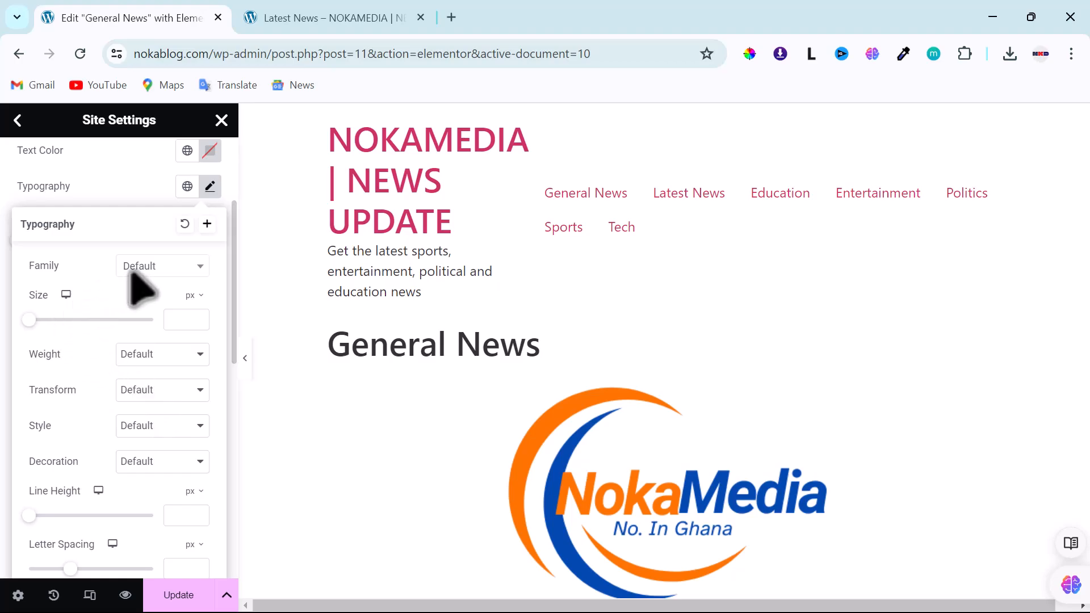
{"action": "left_click", "coordinate": [146, 270]}
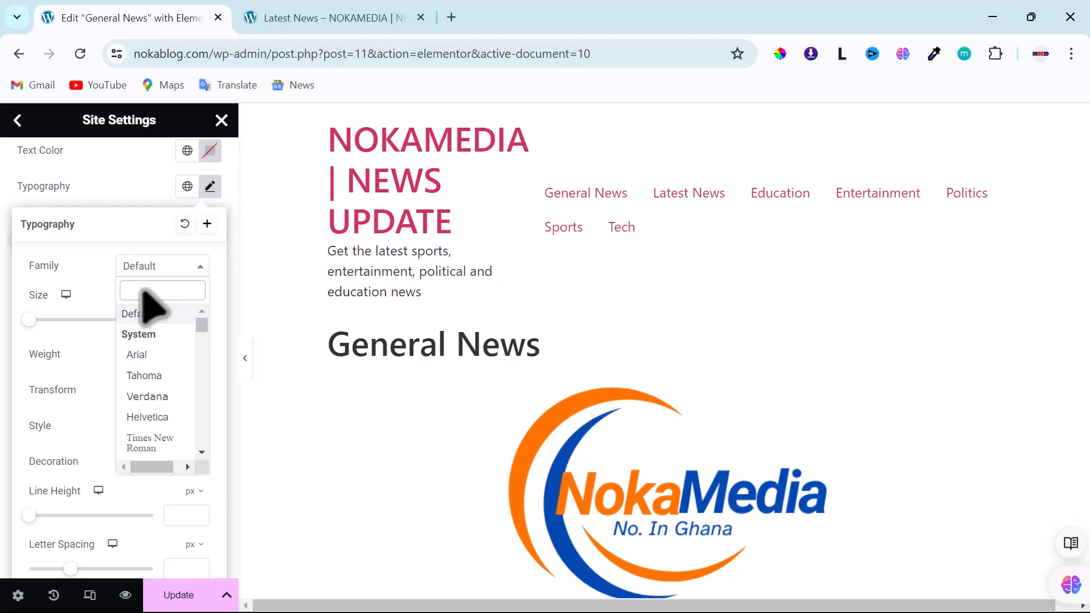
{"action": "type", "text": "popp"}
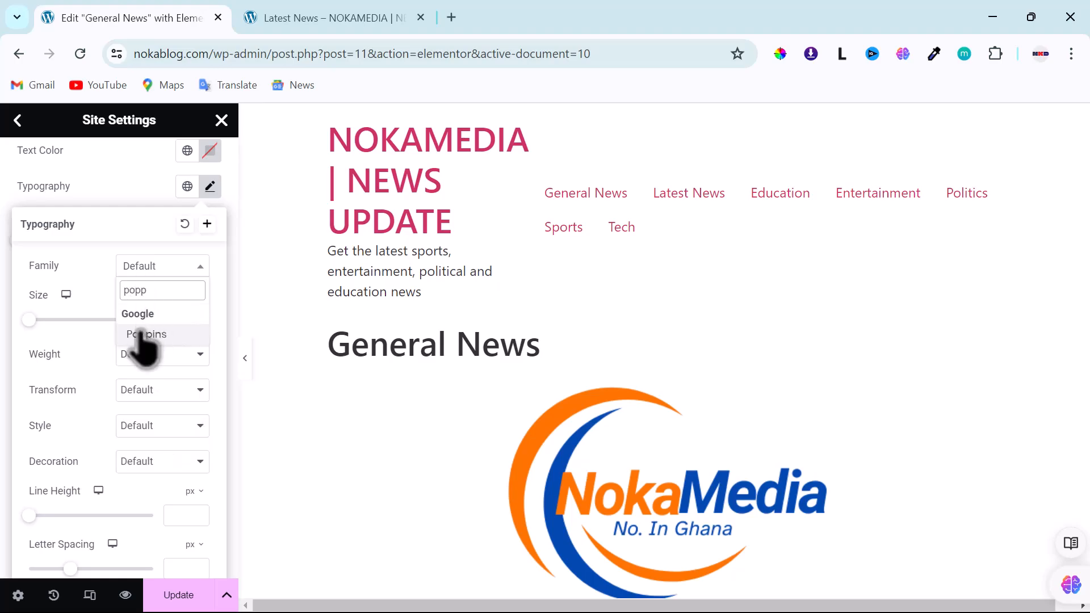
{"action": "left_click", "coordinate": [142, 335]}
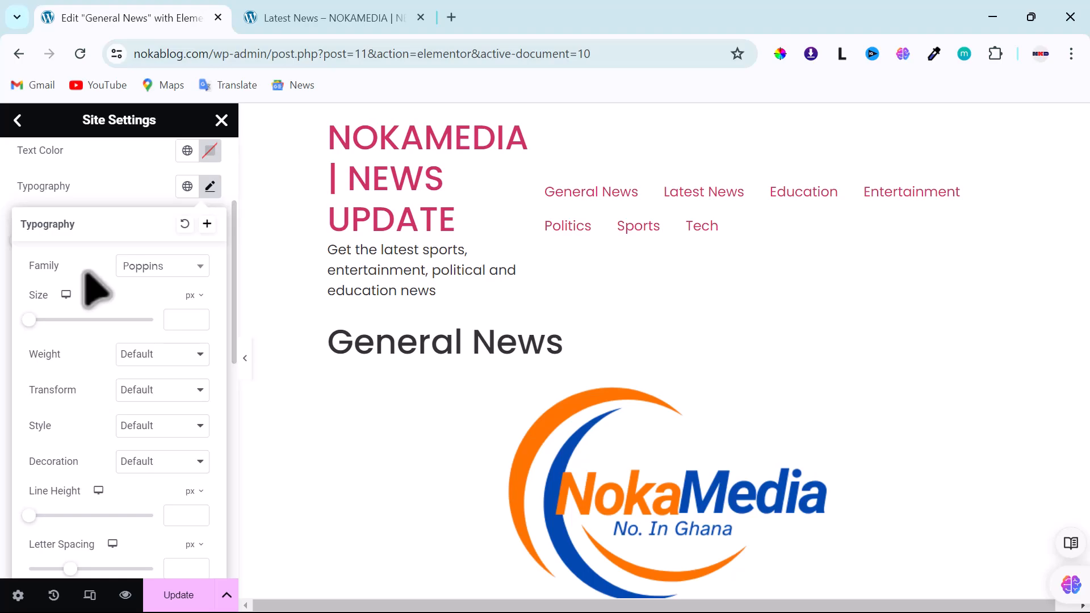
Look through the Body typography options and the Link and H1 to H6 theme typography sections.
{"action": "scroll", "coordinate": [97, 432], "scroll_direction": "down", "scroll_amount": 2}
{"action": "scroll", "coordinate": [96, 431], "scroll_direction": "down", "scroll_amount": 3}
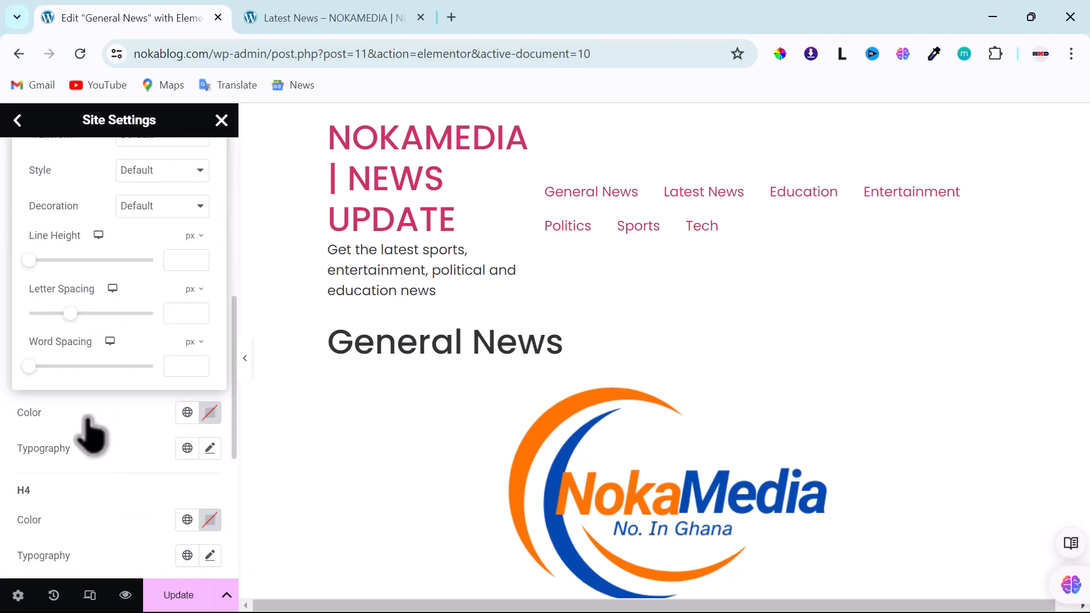
{"action": "scroll", "coordinate": [85, 451], "scroll_direction": "down", "scroll_amount": 5}
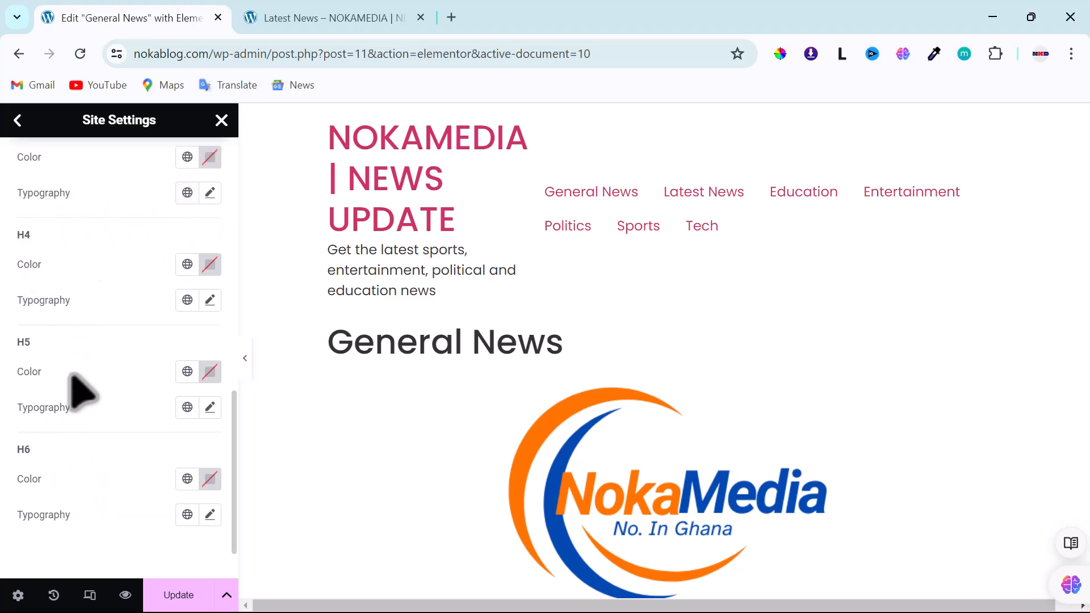
{"action": "scroll", "coordinate": [86, 390], "scroll_direction": "up", "scroll_amount": 8}
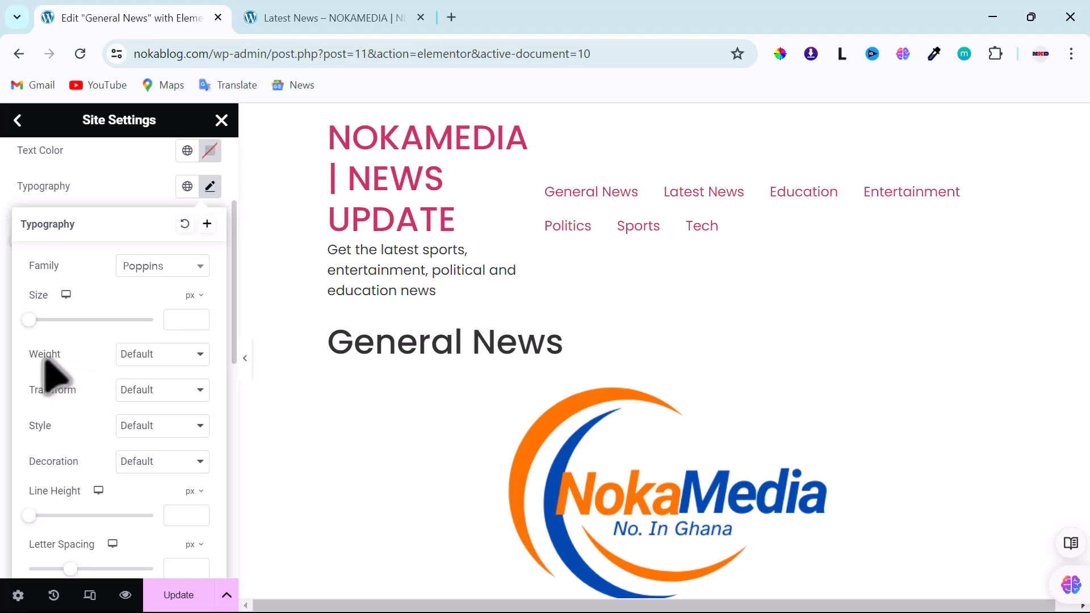
{"action": "scroll", "coordinate": [108, 397], "scroll_direction": "down", "scroll_amount": 2}
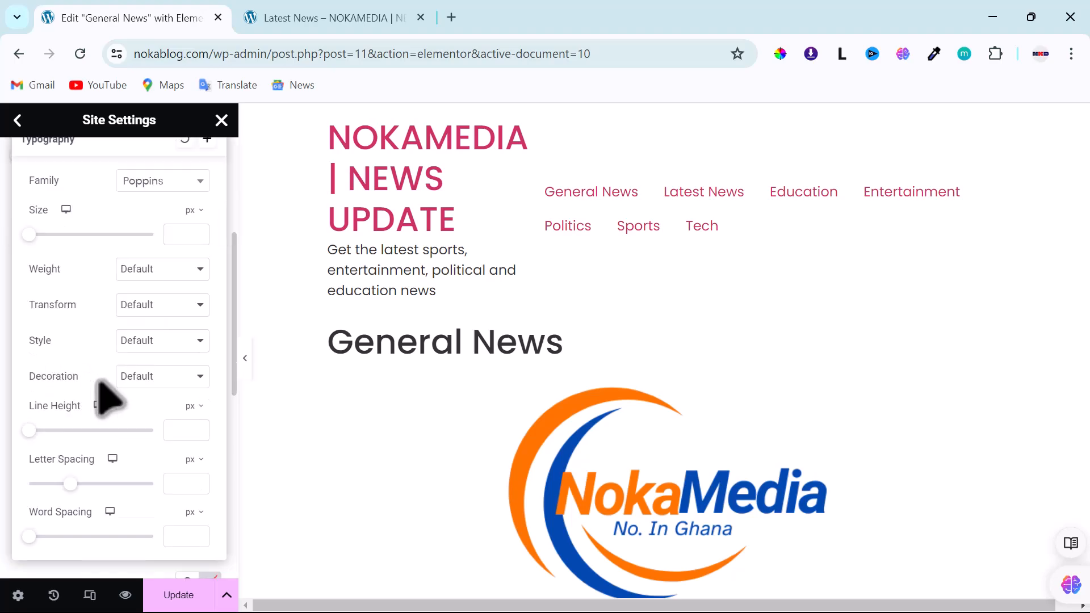
{"action": "scroll", "coordinate": [101, 397], "scroll_direction": "down", "scroll_amount": 2}
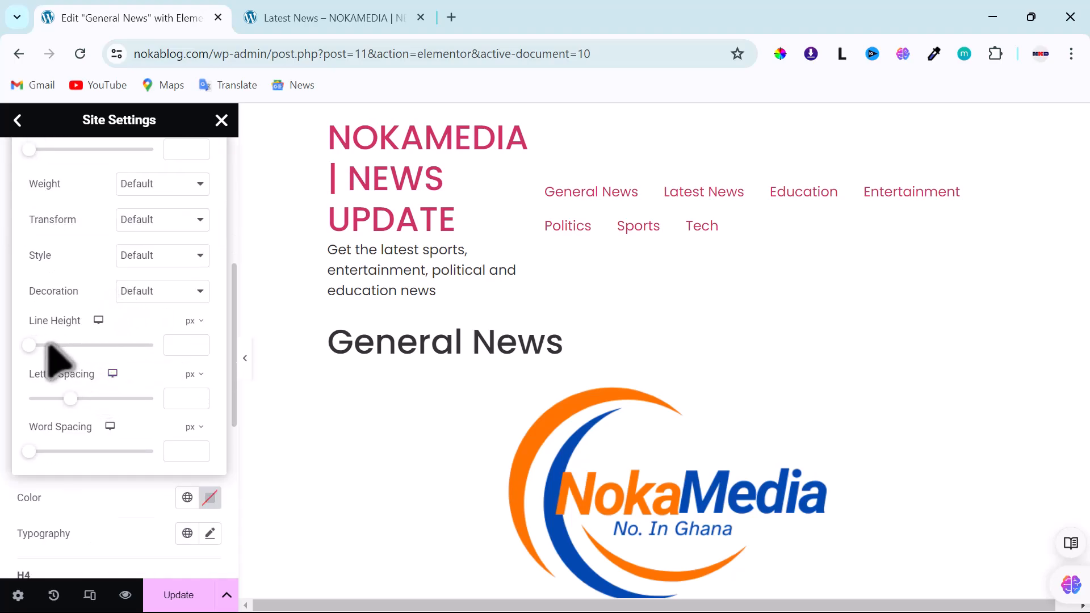
{"action": "scroll", "coordinate": [94, 262], "scroll_direction": "up", "scroll_amount": 5}
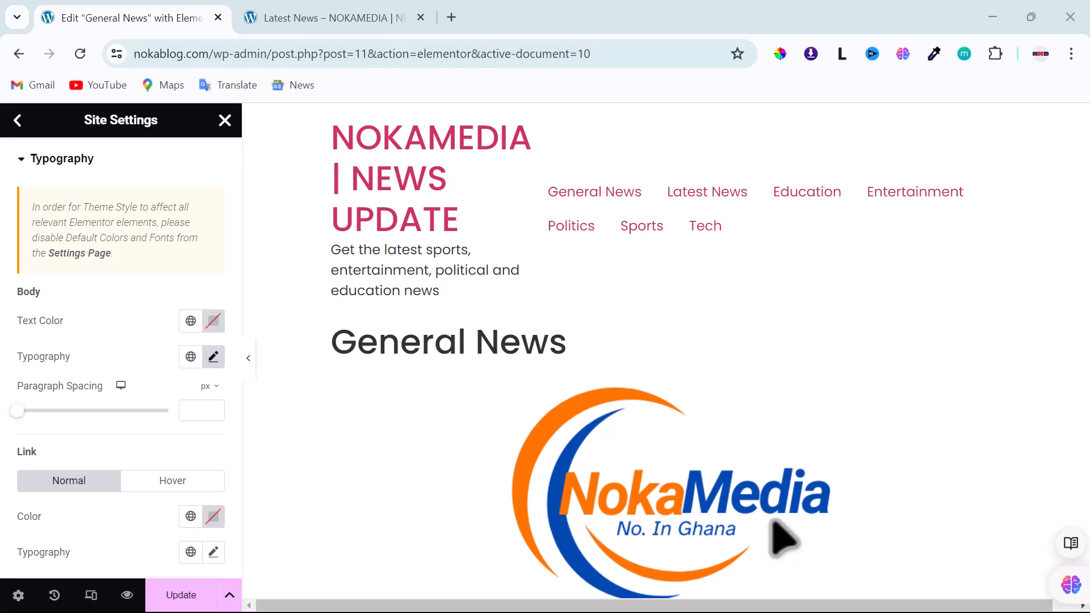
{"action": "scroll", "coordinate": [147, 355], "scroll_direction": "down", "scroll_amount": 5}
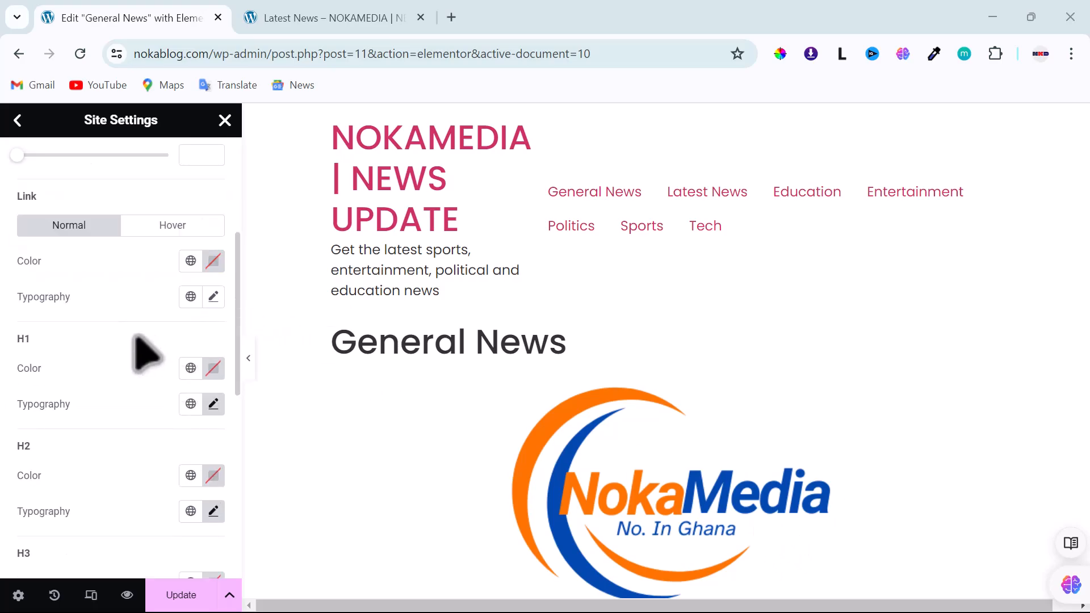
Update the site settings with the theme typography changes and return to the settings overview.
{"action": "left_click", "coordinate": [188, 597]}
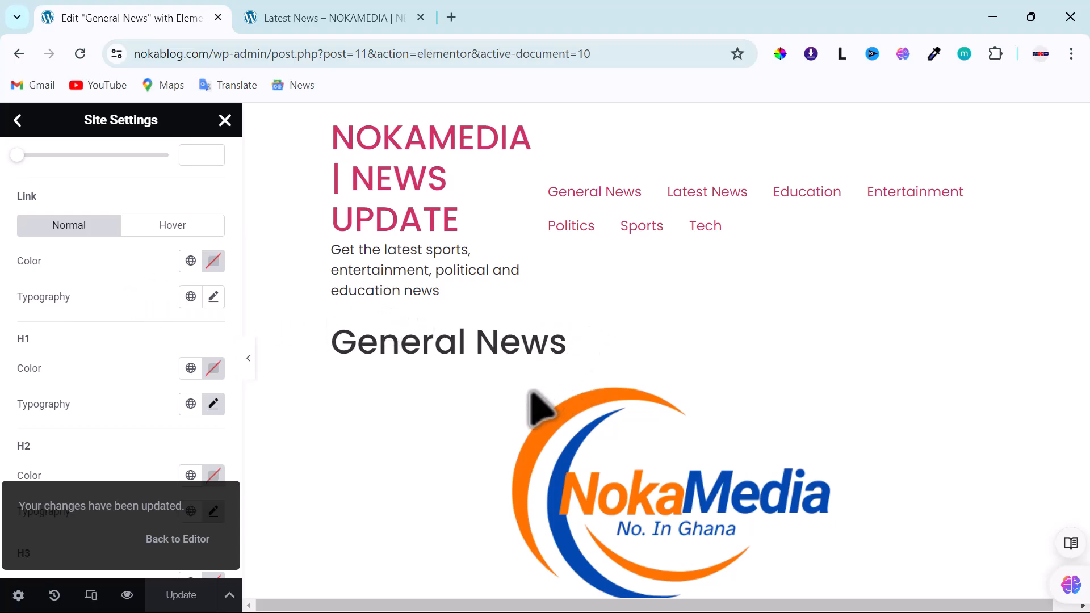
{"action": "scroll", "coordinate": [72, 273], "scroll_direction": "up", "scroll_amount": 3}
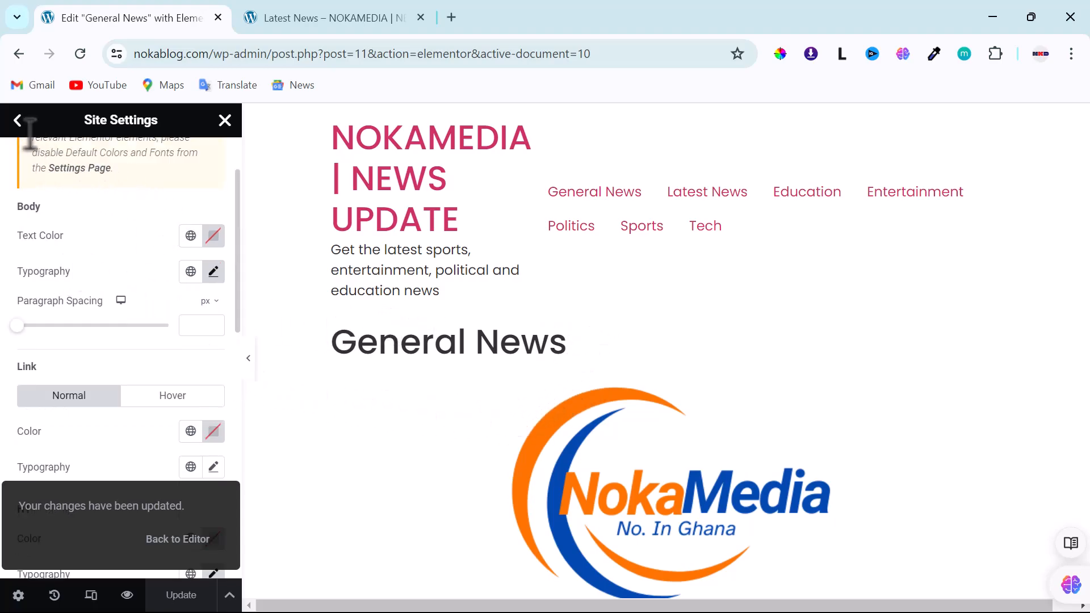
{"action": "scroll", "coordinate": [85, 244], "scroll_direction": "up", "scroll_amount": 2}
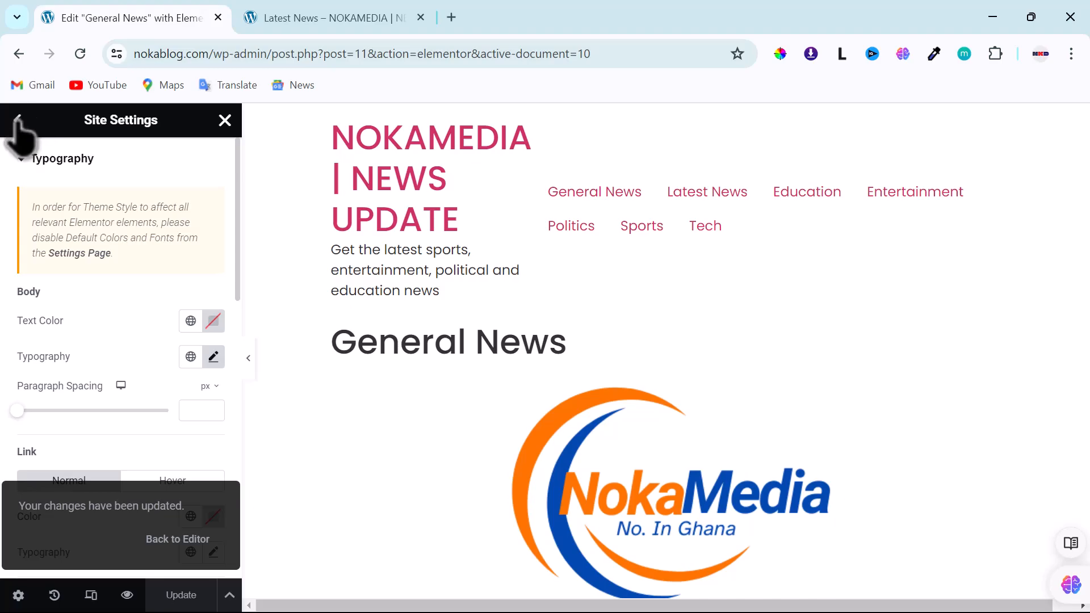
{"action": "left_click", "coordinate": [17, 120]}
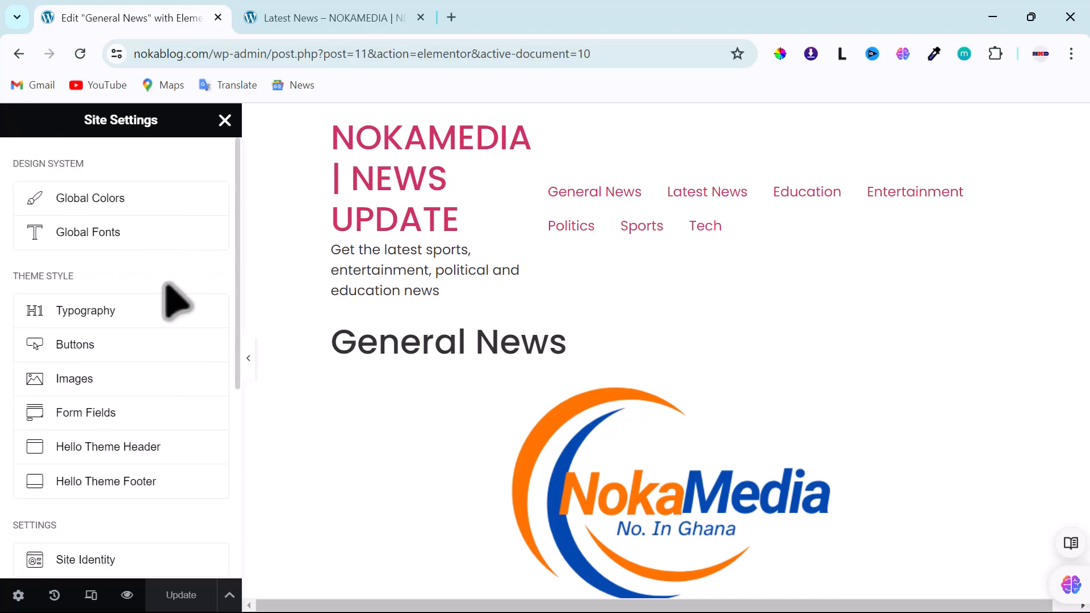
Set the default Content Width in the site's Layout settings to 1200 px and update.
{"action": "scroll", "coordinate": [128, 337], "scroll_direction": "down", "scroll_amount": 2}
{"action": "scroll", "coordinate": [130, 336], "scroll_direction": "down", "scroll_amount": 2}
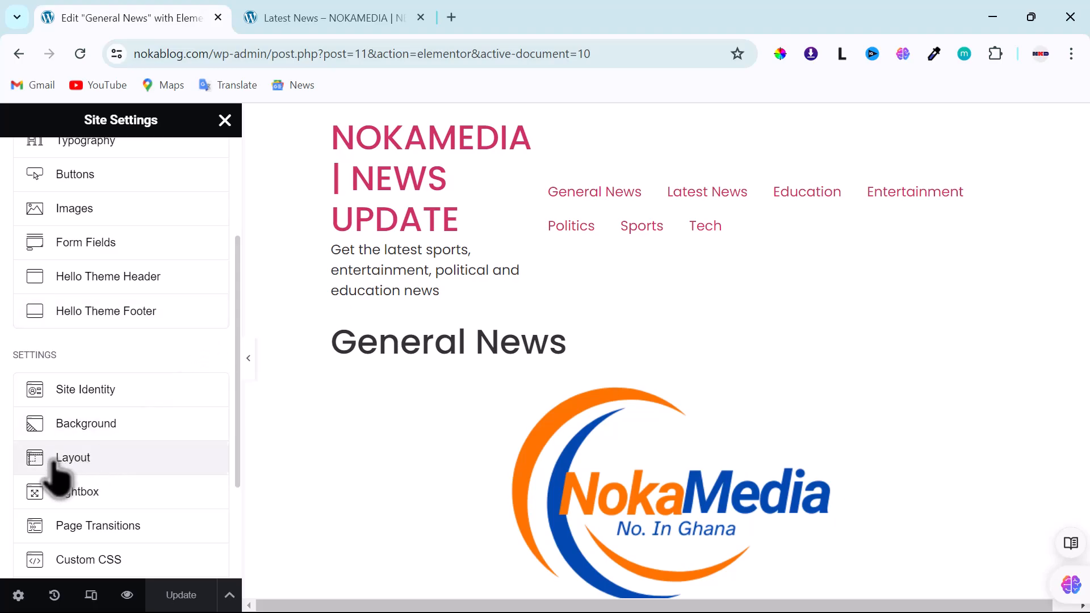
{"action": "left_click", "coordinate": [77, 460]}
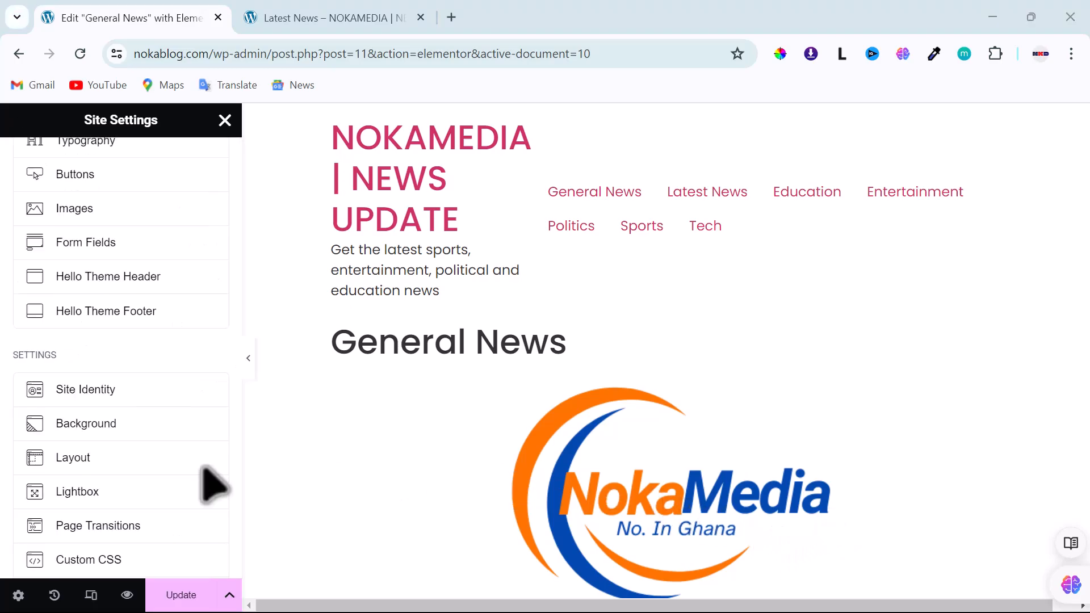
{"action": "left_click", "coordinate": [76, 461]}
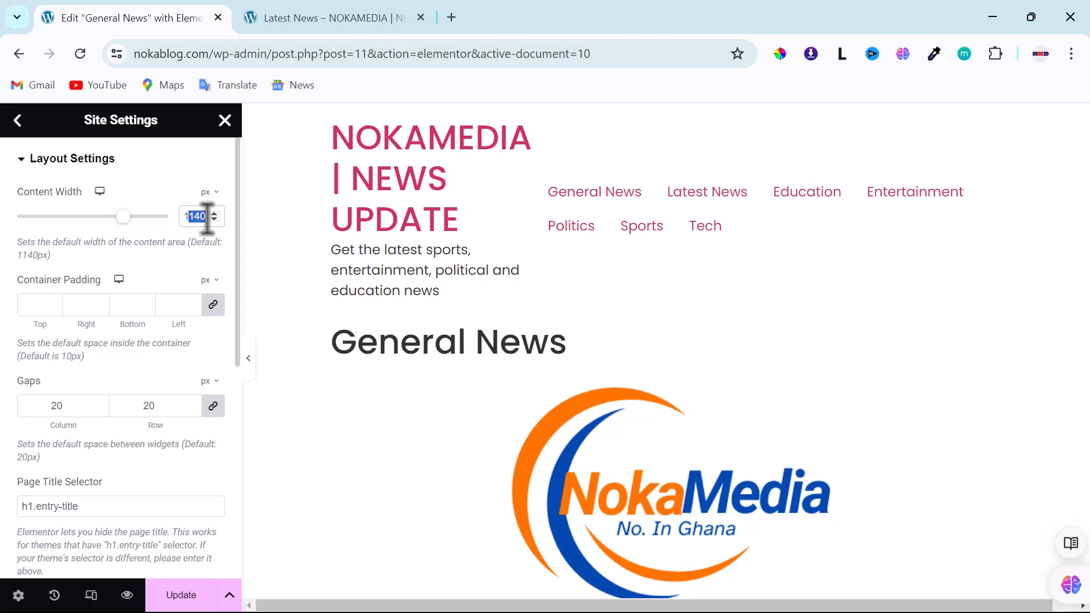
{"action": "type", "text": "12"}
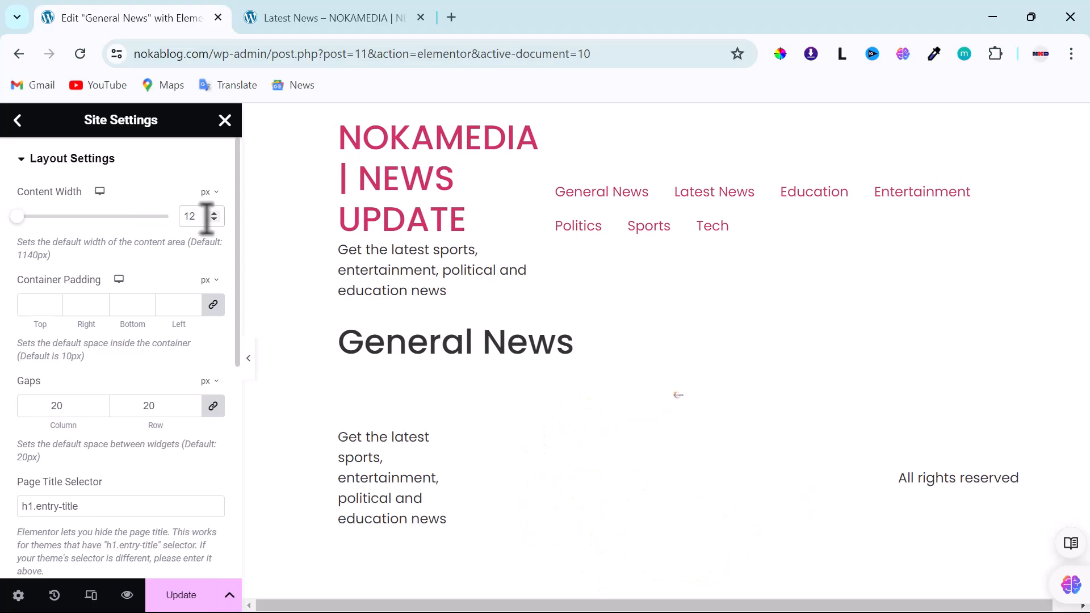
{"action": "type", "text": "99"}
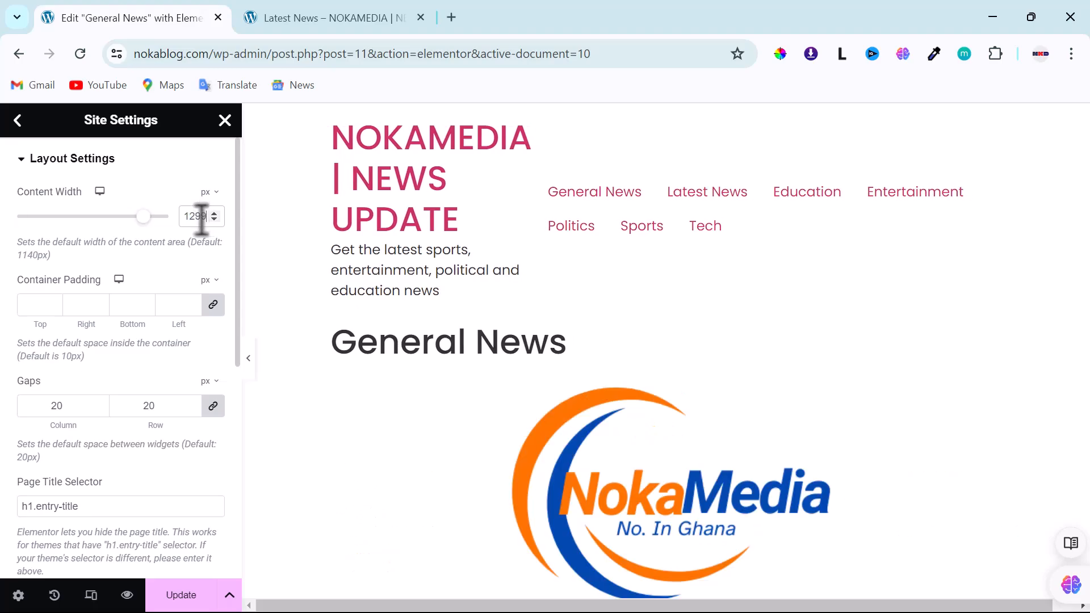
{"action": "key", "text": "BackSpace"}
{"action": "key", "text": "BackSpace"}
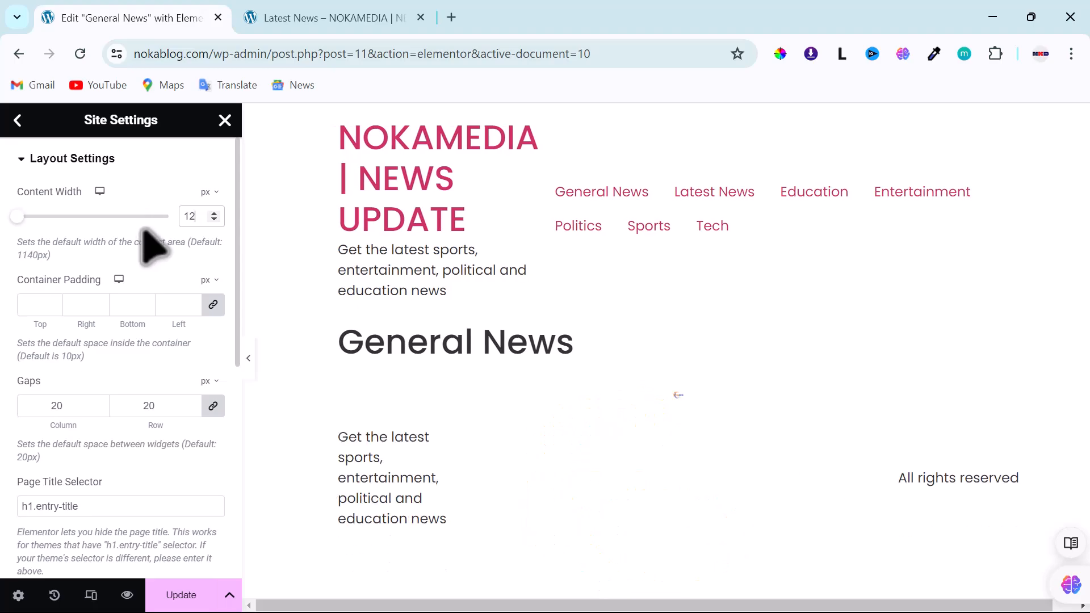
{"action": "type", "text": "00"}
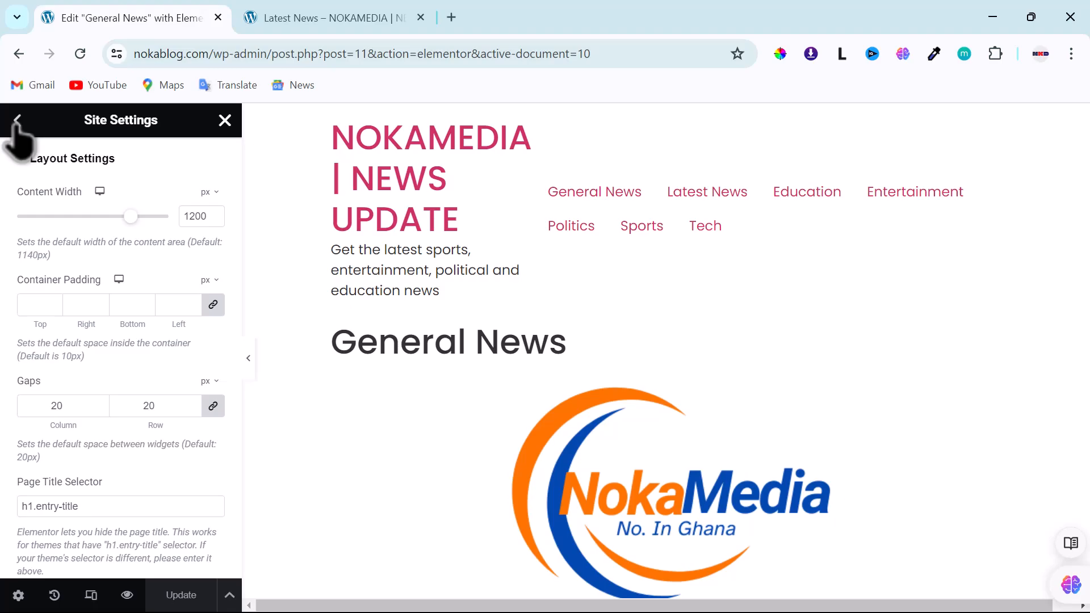
Hide the site logo, tagline and menu in the Hello Theme Header, saving the change and closing the site settings.
{"action": "left_click", "coordinate": [18, 121]}
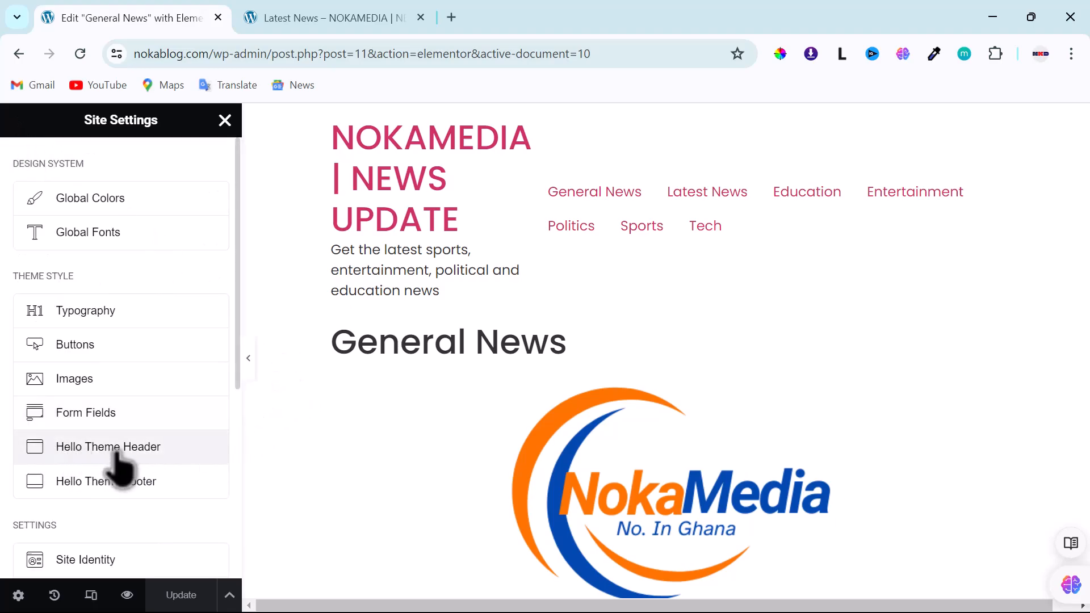
{"action": "left_click", "coordinate": [140, 451]}
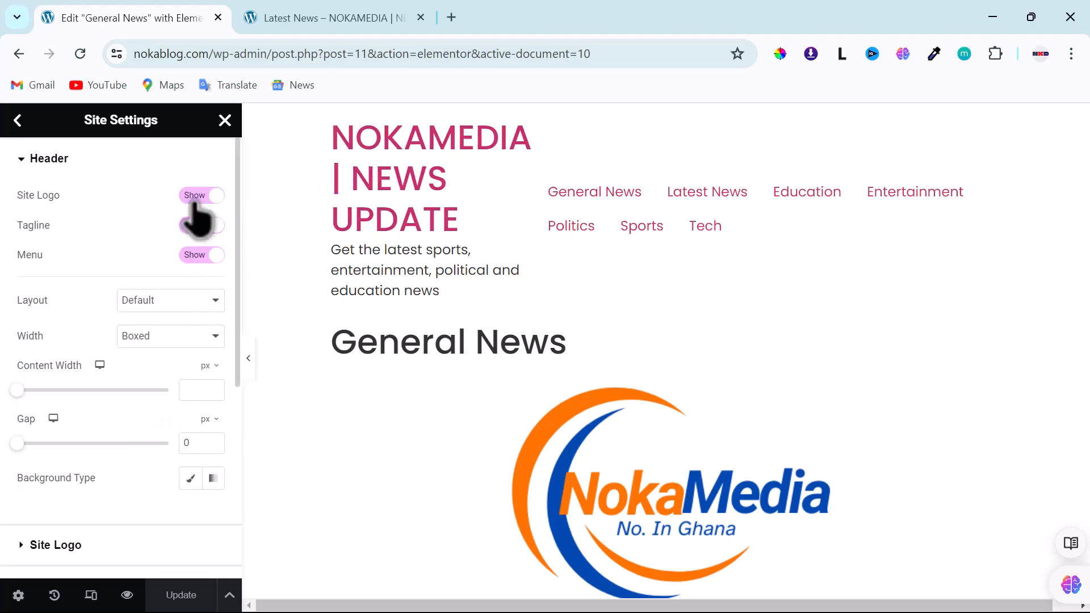
{"action": "left_click", "coordinate": [194, 196]}
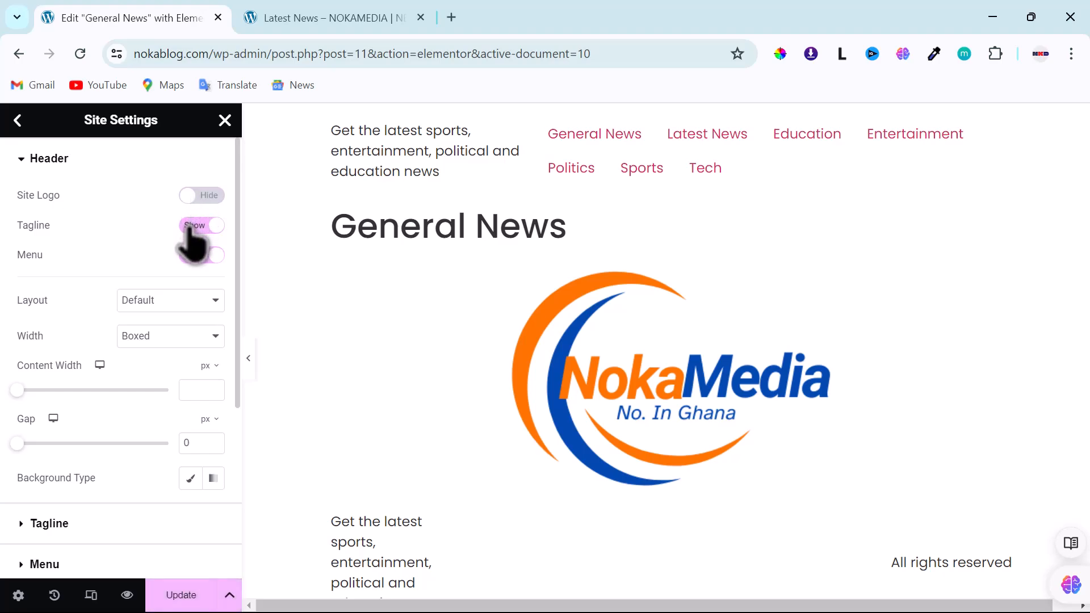
{"action": "left_click", "coordinate": [191, 226]}
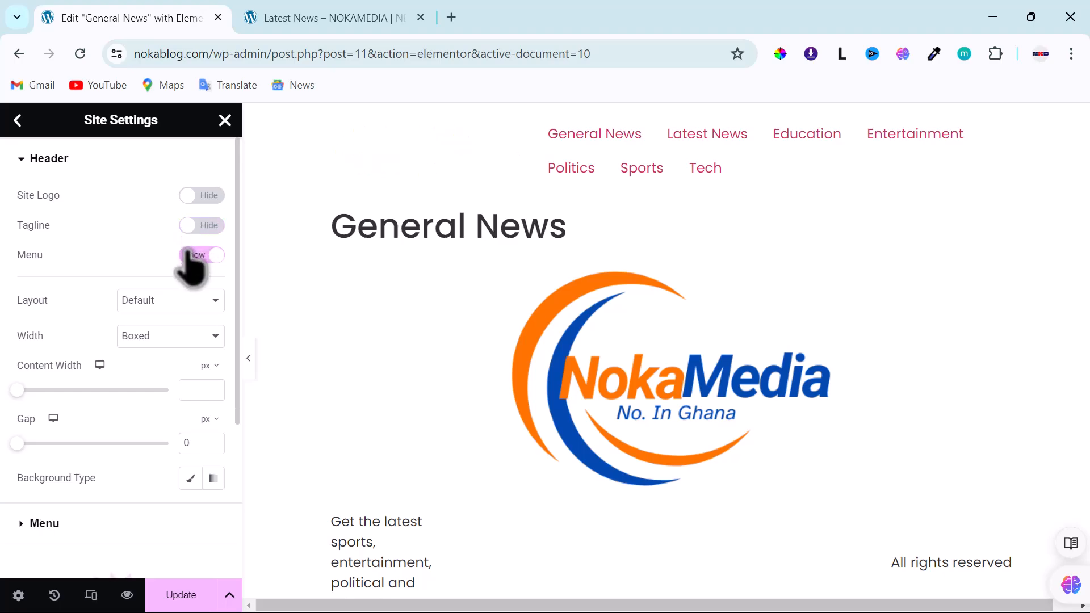
{"action": "left_click", "coordinate": [190, 255]}
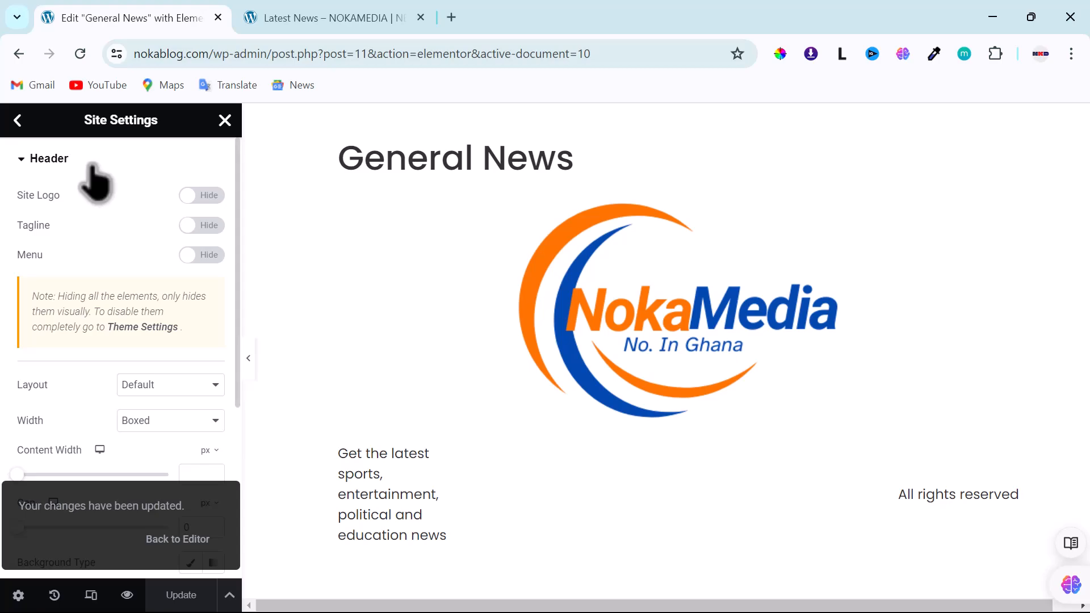
{"action": "left_click", "coordinate": [224, 121]}
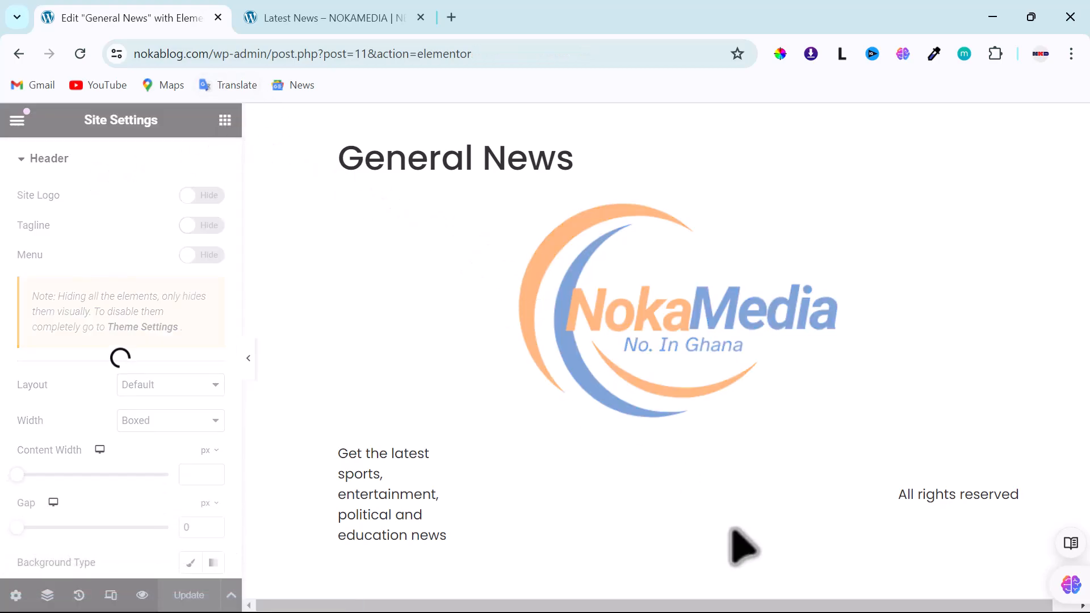